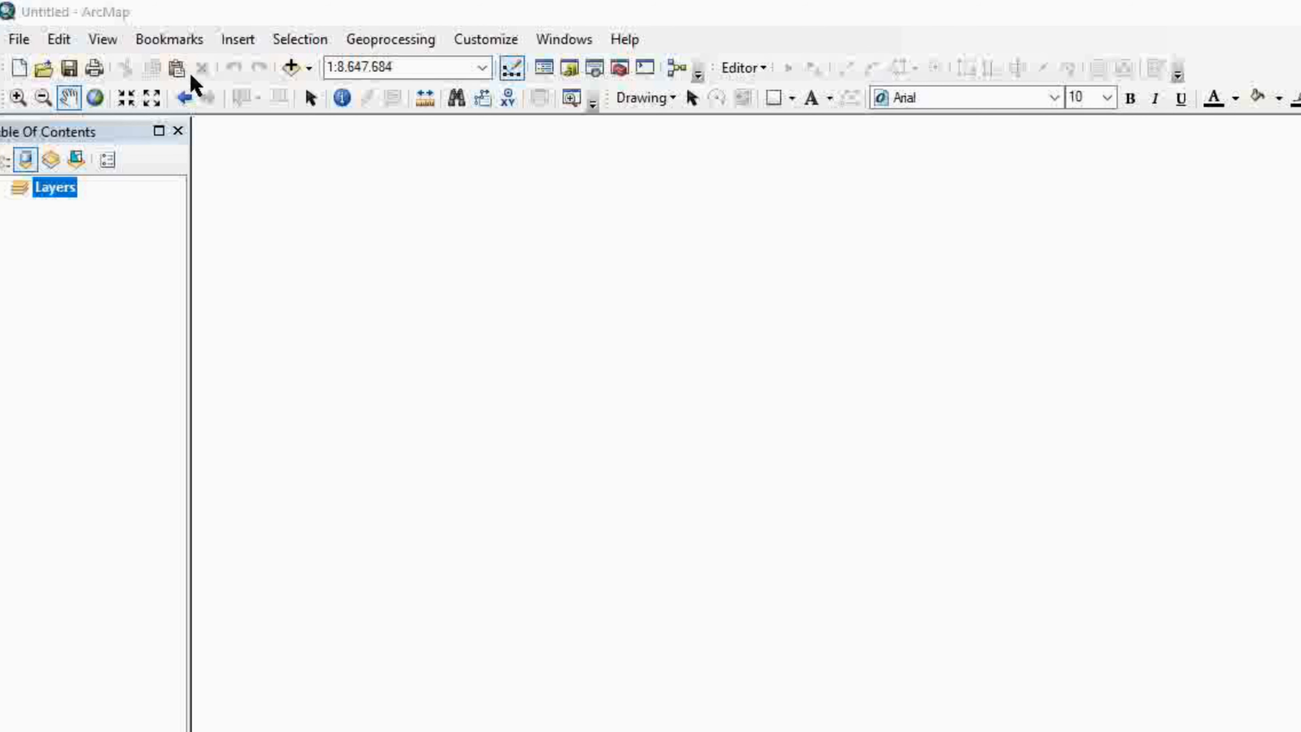
Open the Add Data dialog and check the available folder connections.
left_click(20, 41)
left_click(20, 41)
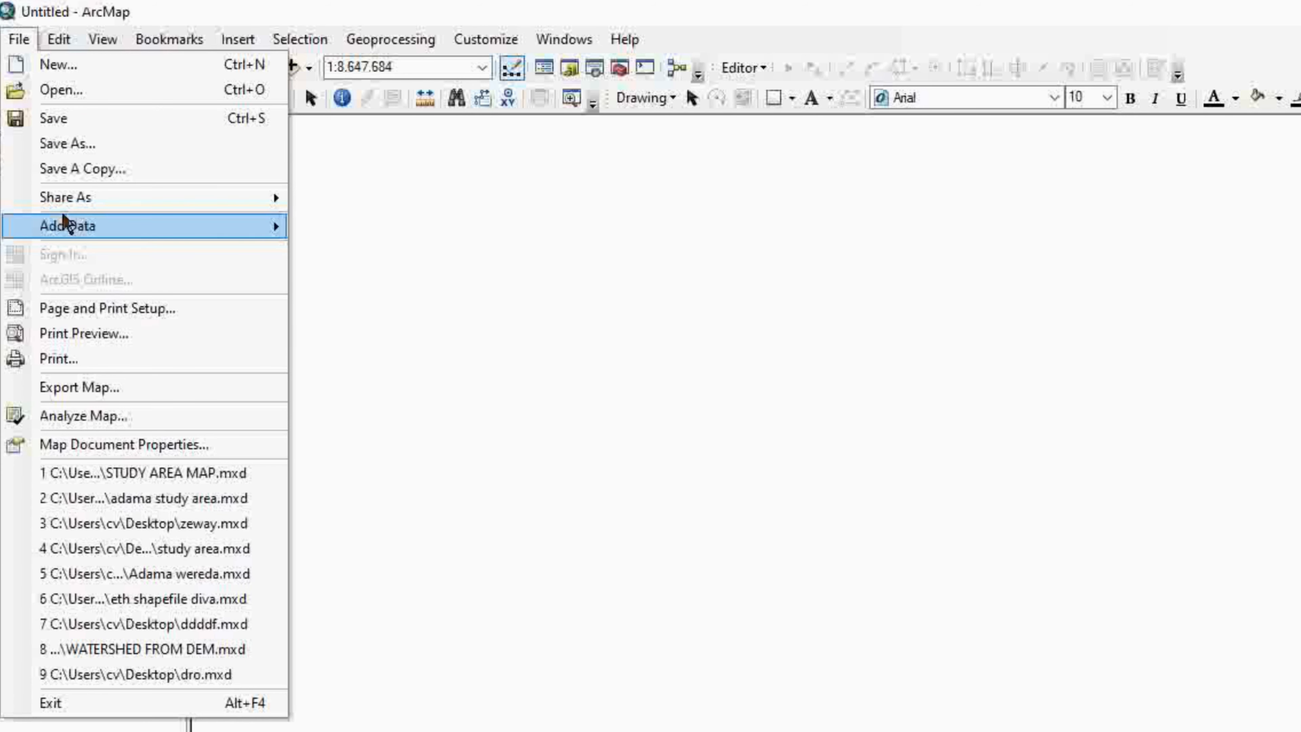
mouse_move(75, 227)
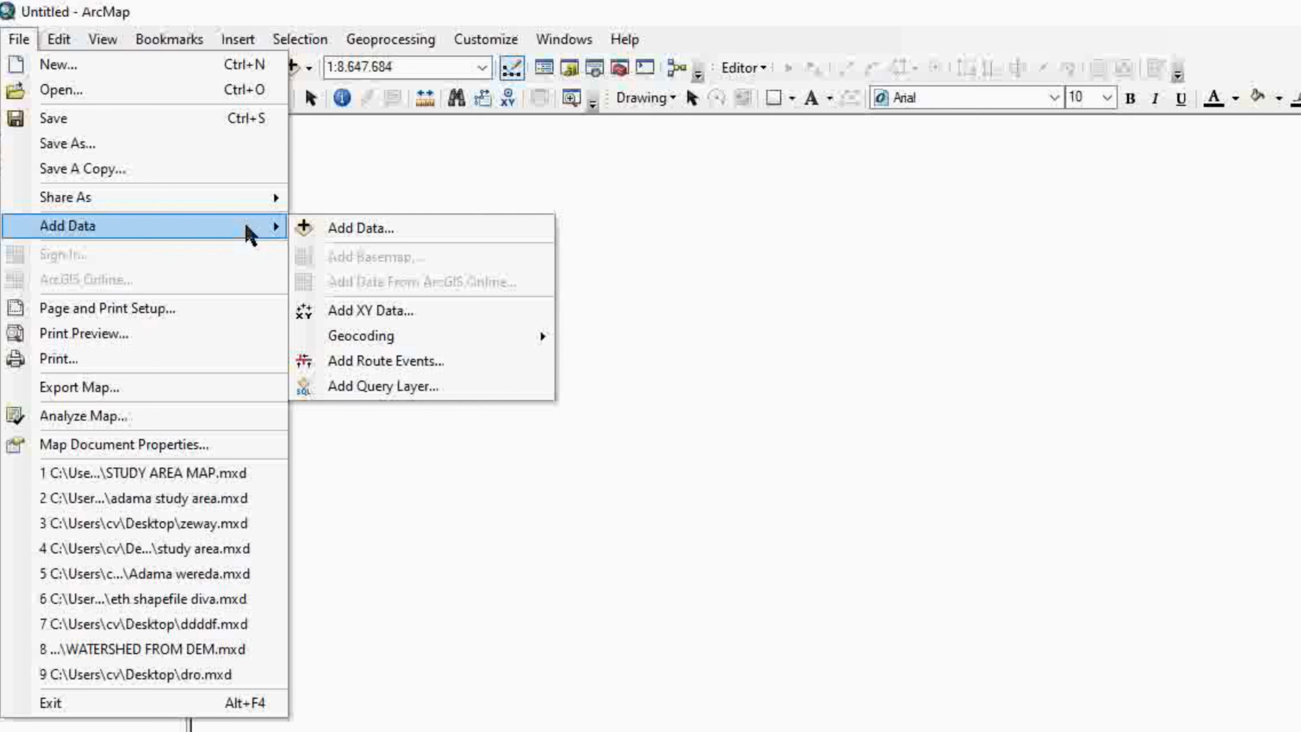
left_click(349, 232)
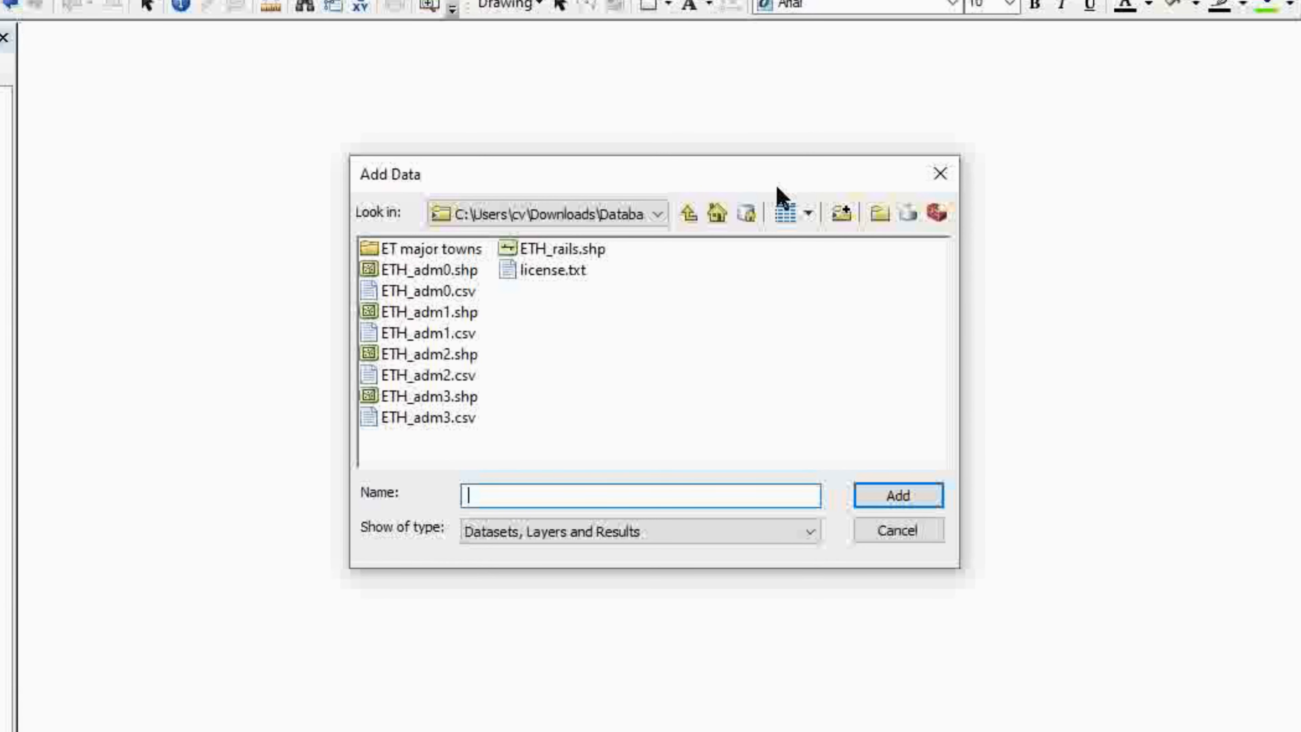
left_click(658, 214)
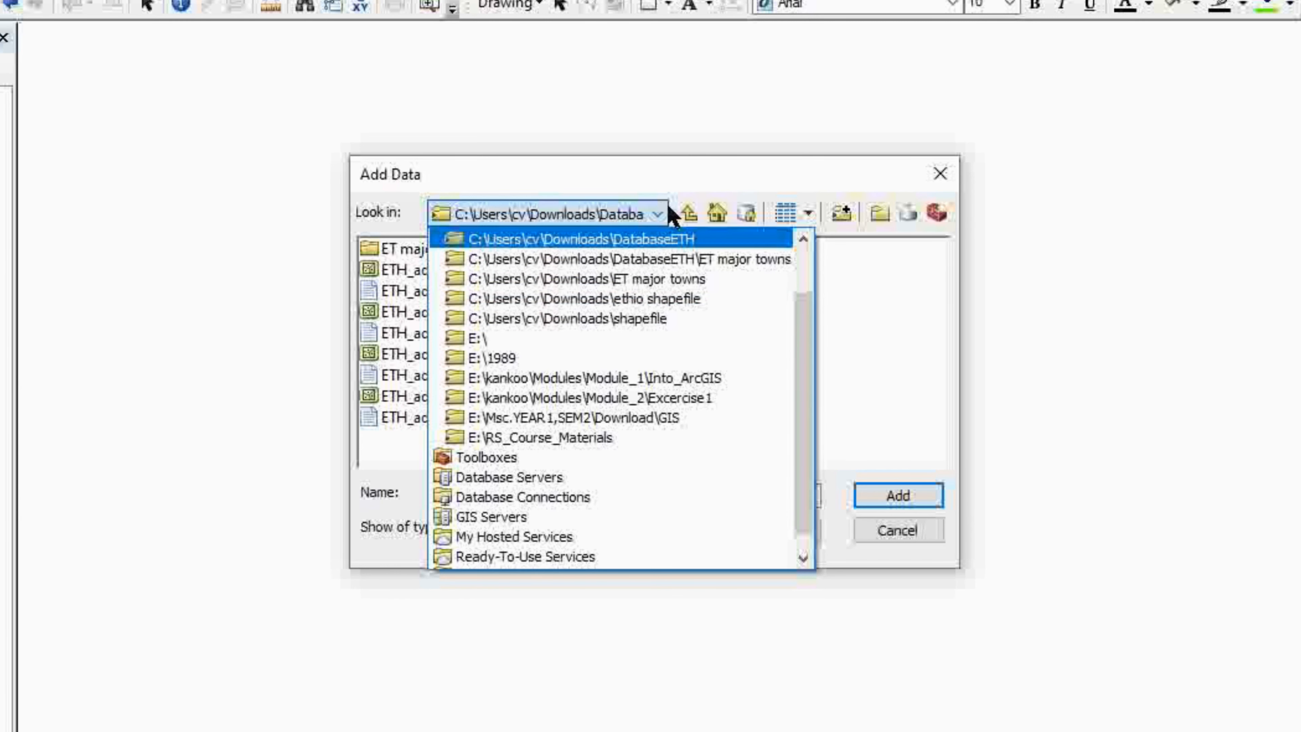
left_click(672, 191)
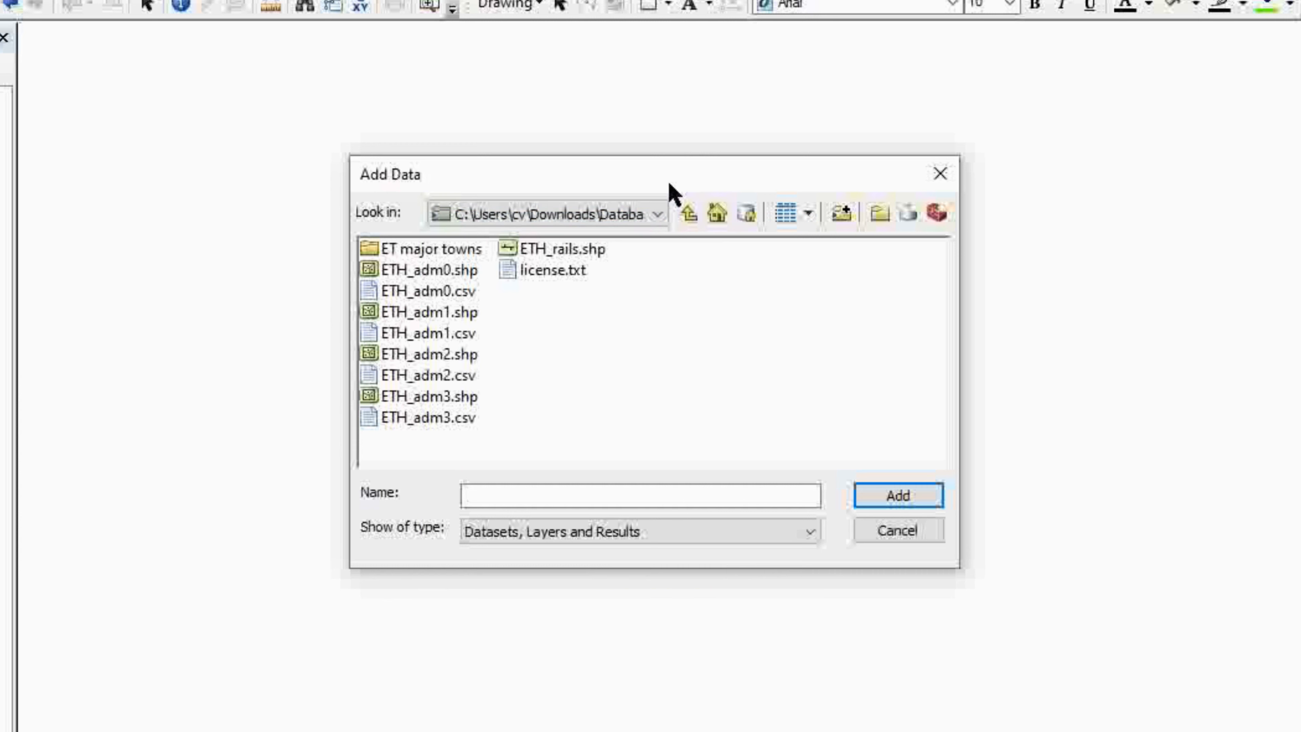
Start a new folder connection and browse to the DatabaseETH folder in Downloads.
left_click(844, 215)
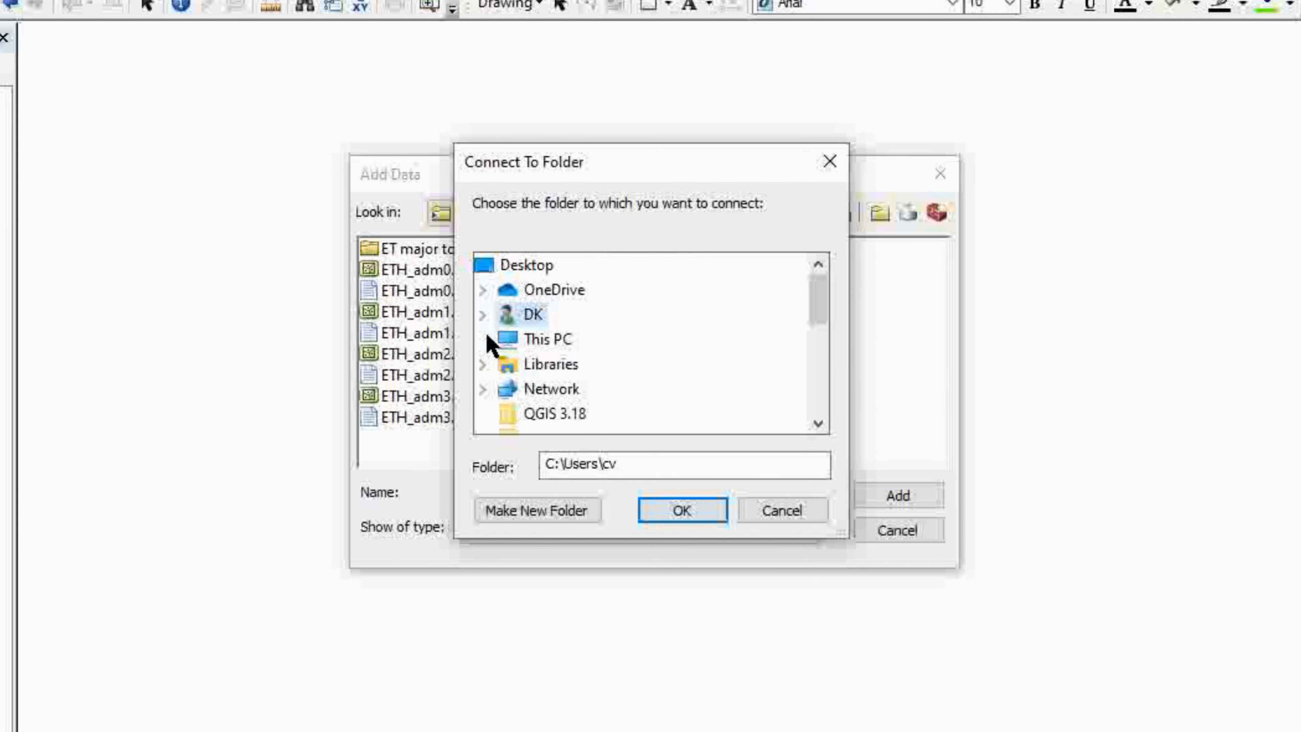
left_click(487, 336)
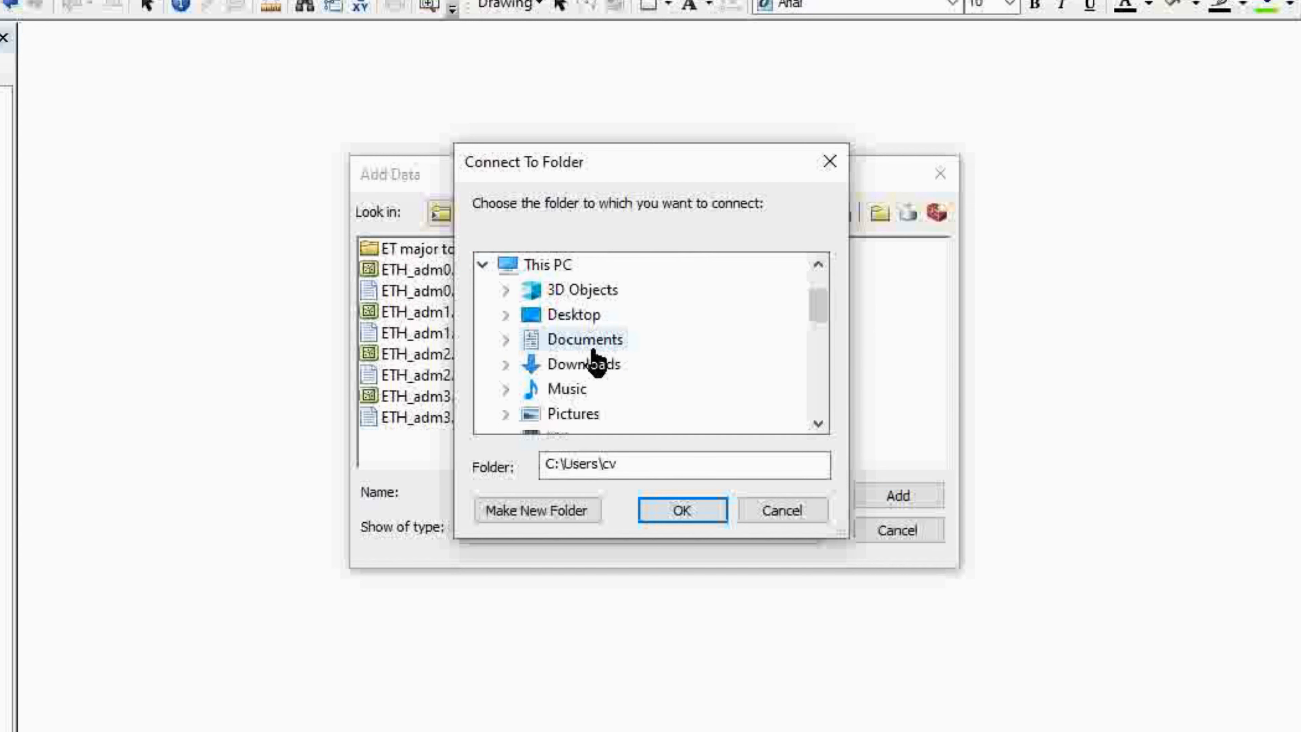
double_click(566, 368)
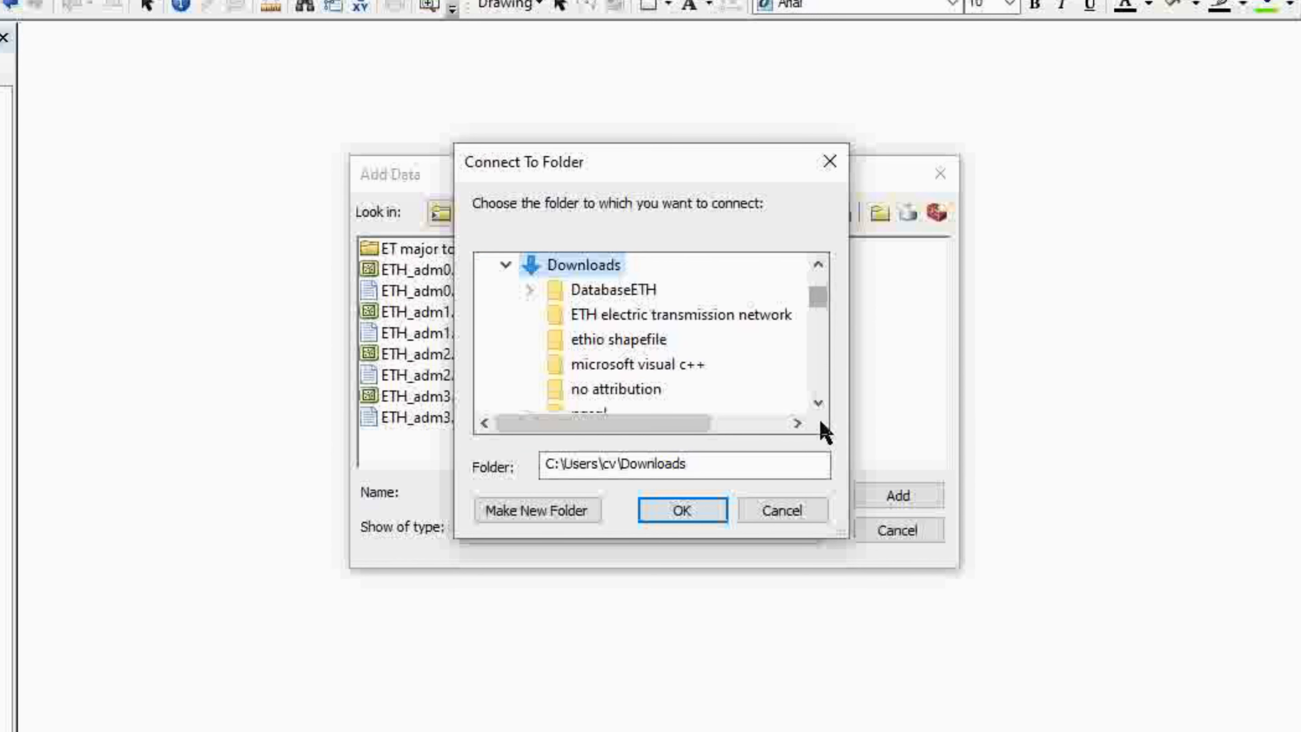
left_click(818, 403)
left_click(818, 403)
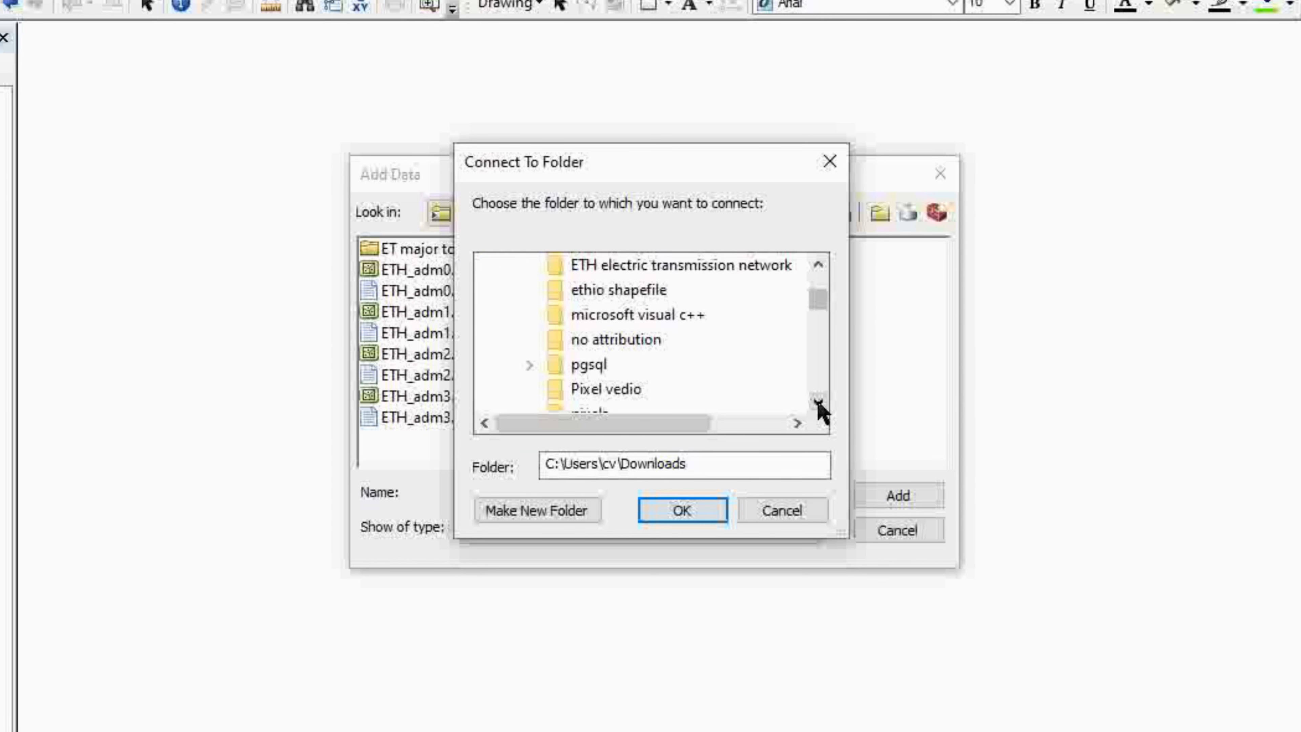
double_click(818, 265)
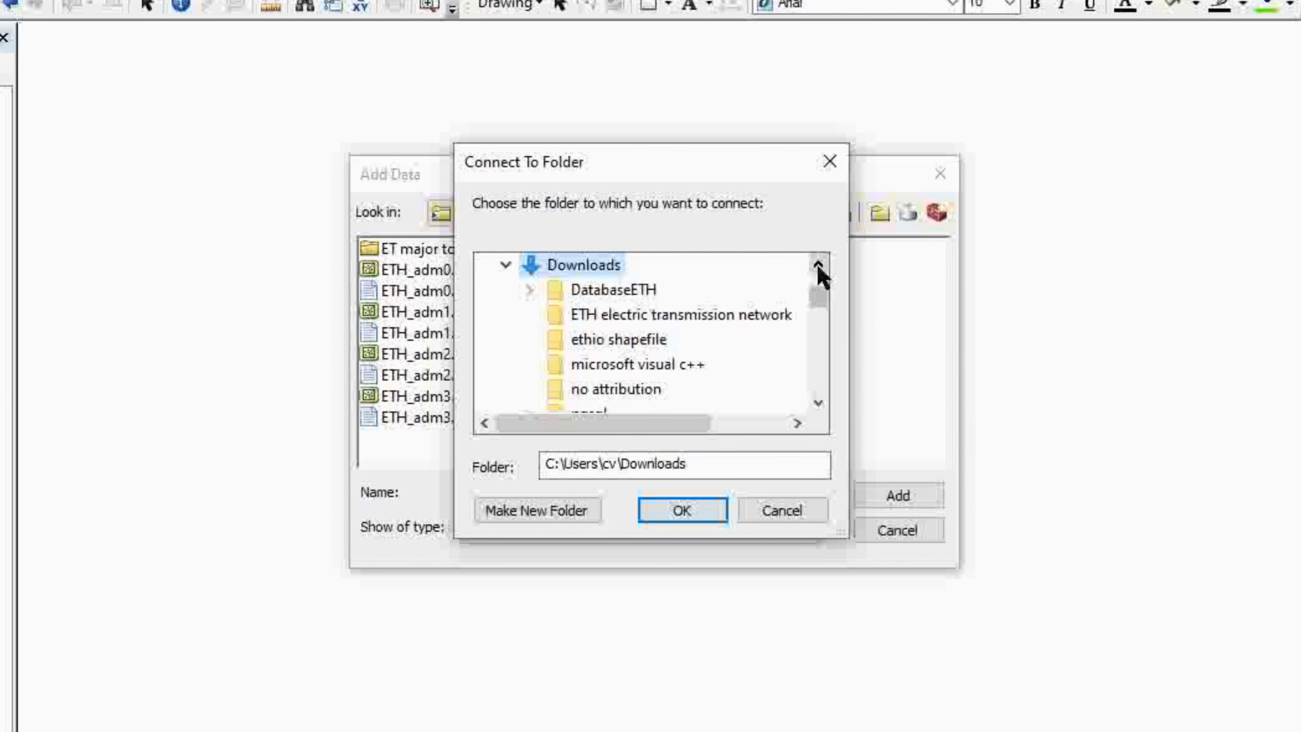
double_click(611, 290)
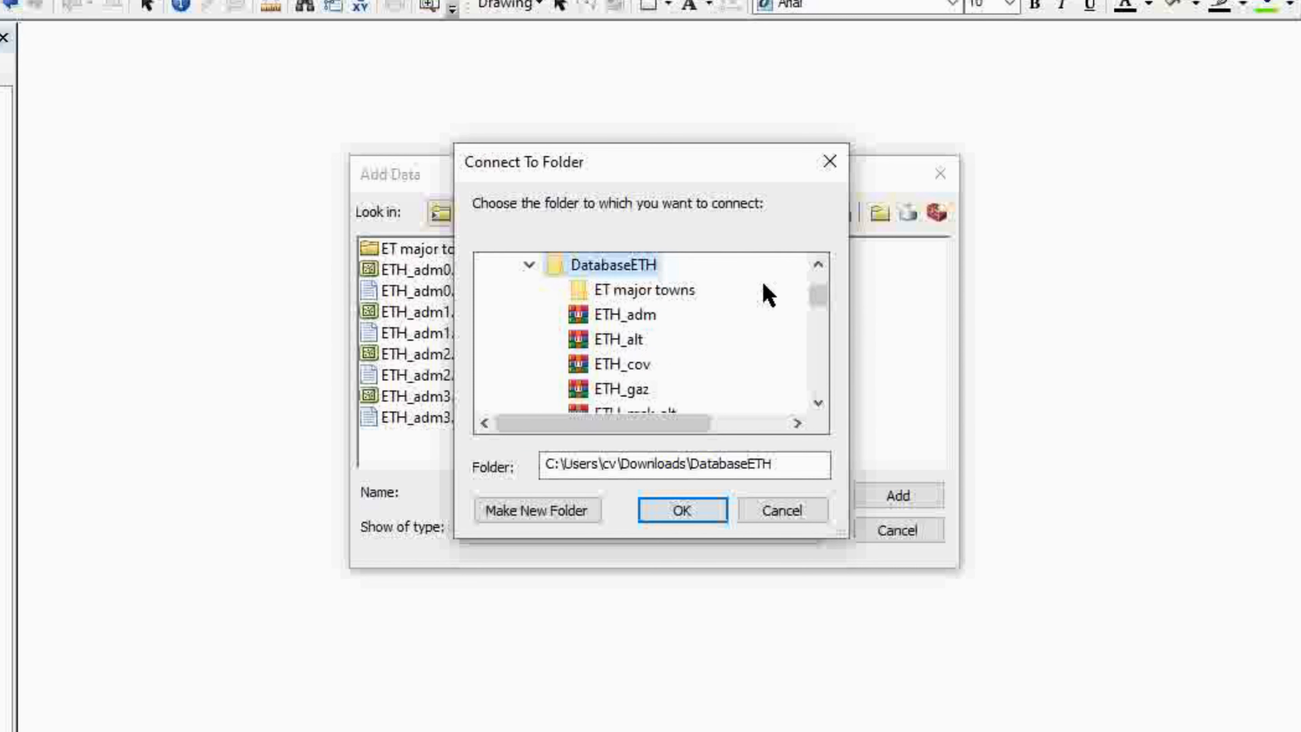
Connect to the ET major towns folder inside DatabaseETH.
left_click(818, 405)
left_click(818, 405)
left_click(819, 268)
left_click(818, 268)
left_click(819, 267)
left_click(819, 268)
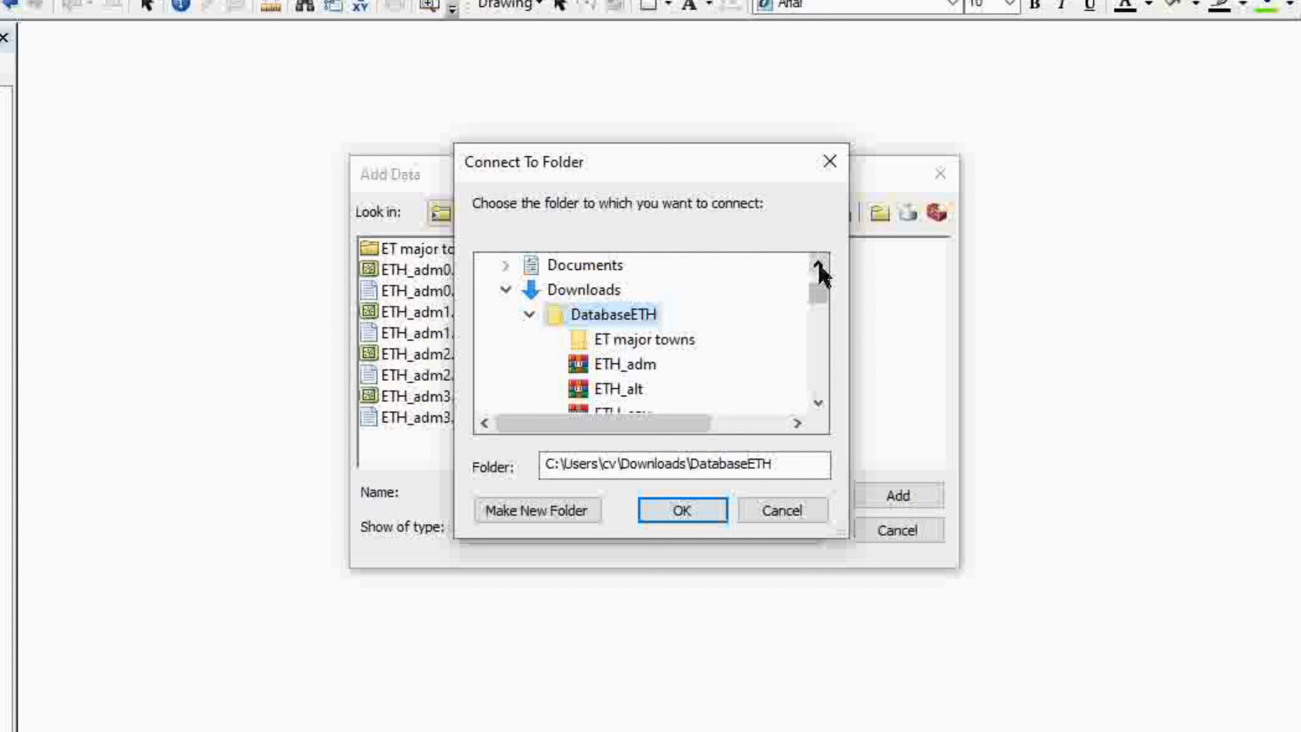
left_click(819, 268)
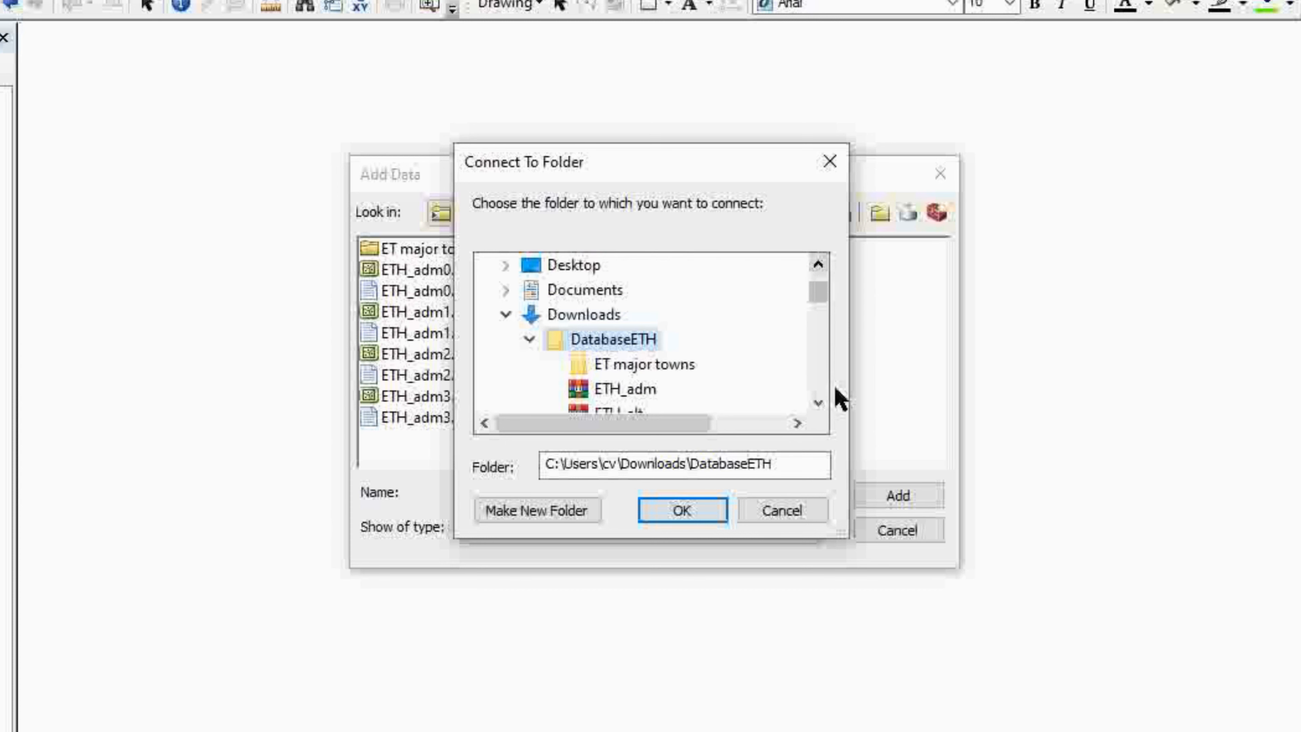
left_click(818, 403)
left_click(818, 403)
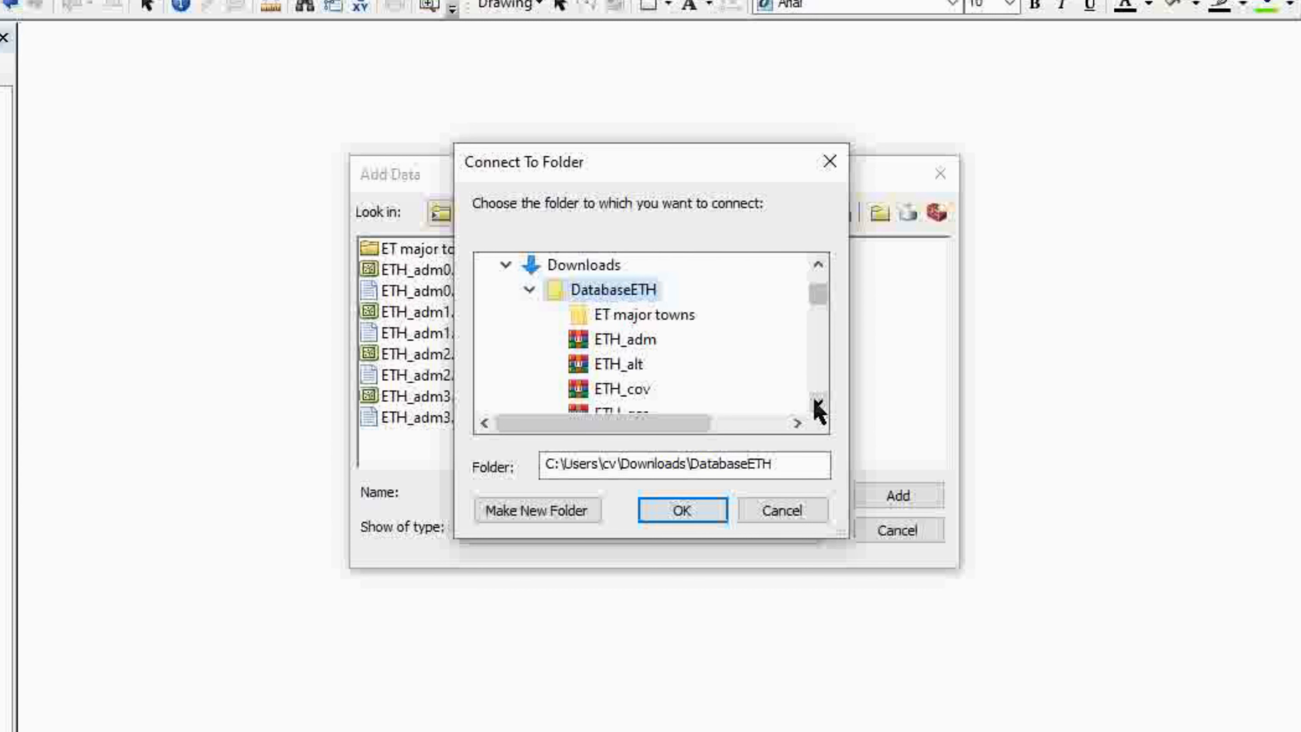
left_click(819, 266)
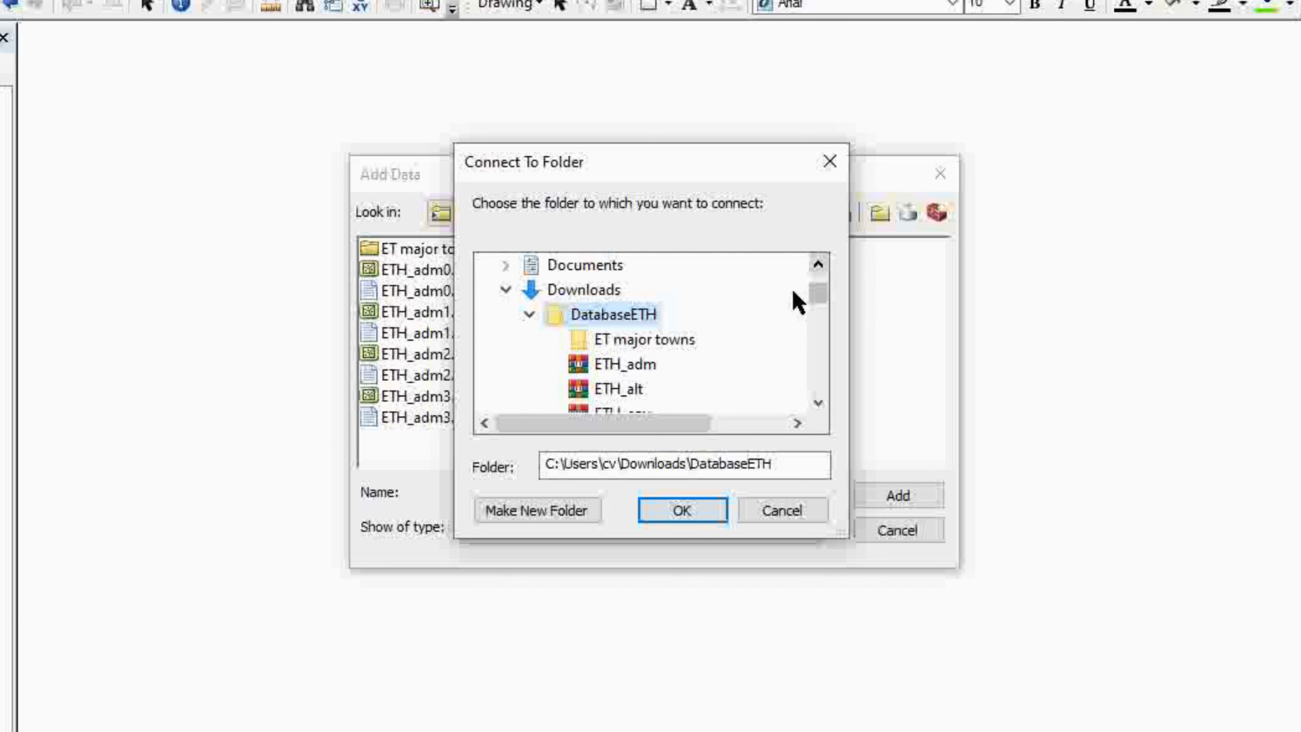
left_click(619, 346)
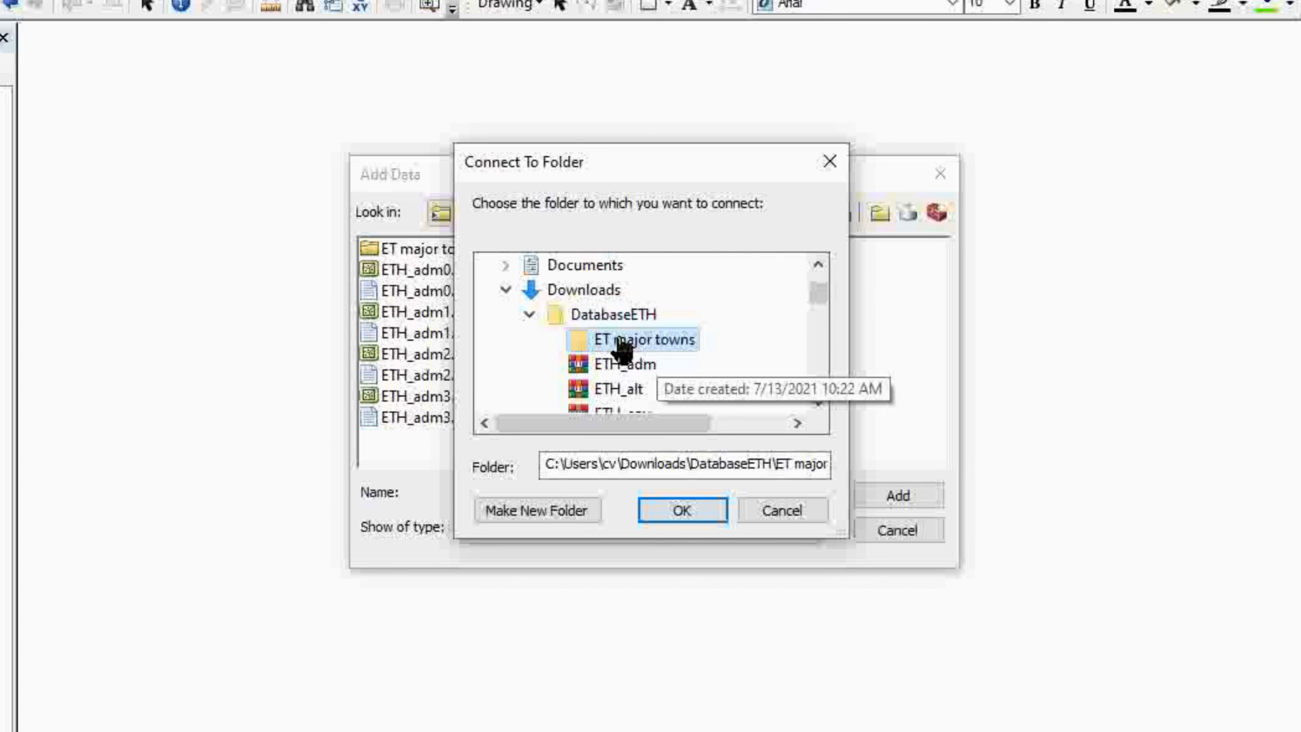
left_click(677, 512)
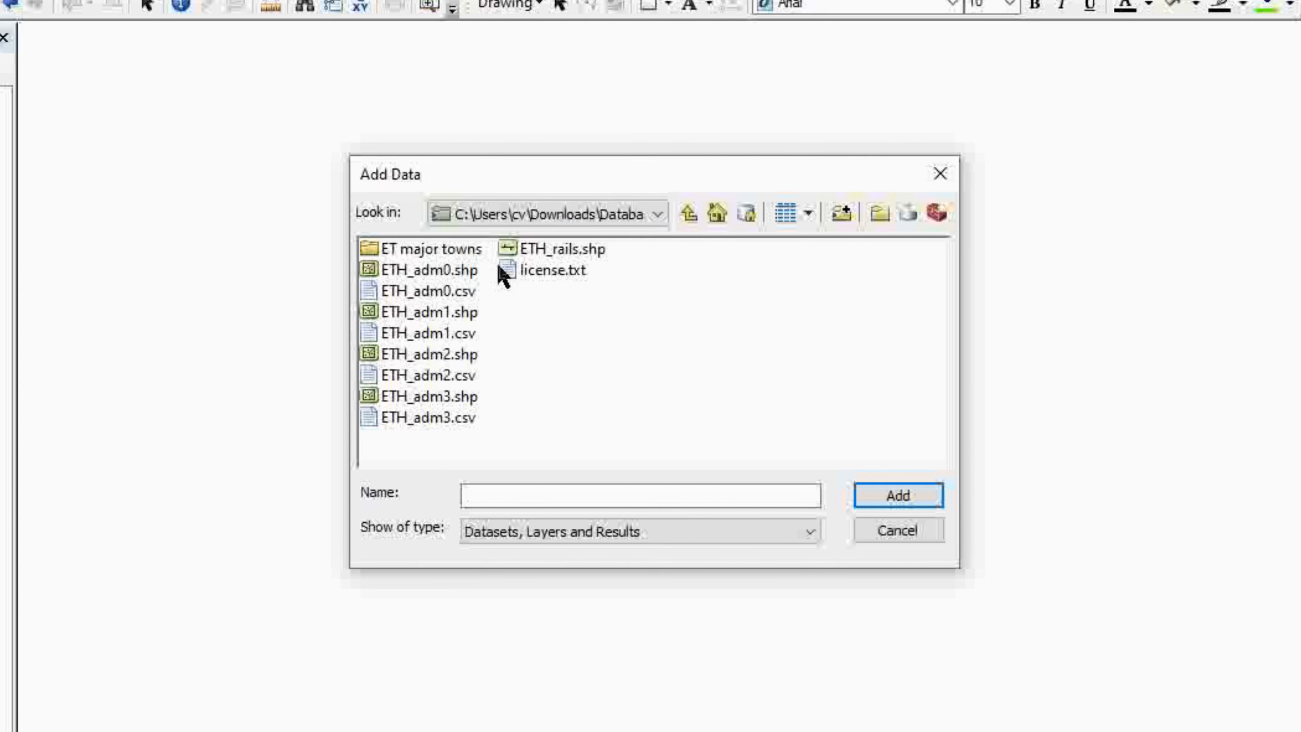
Add eth_major_town.shp and wfsrequest.txt from the ET major towns folder to the map.
double_click(406, 251)
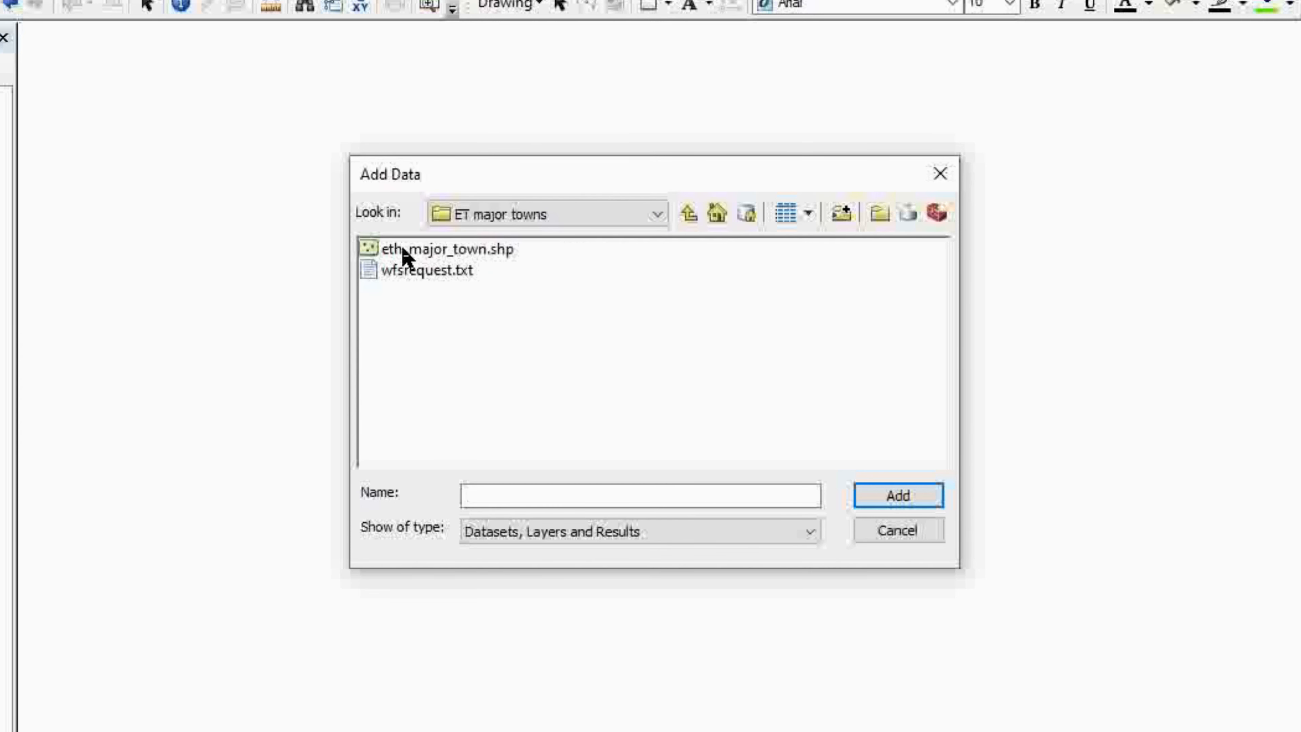
left_click_drag(459, 313, 387, 253)
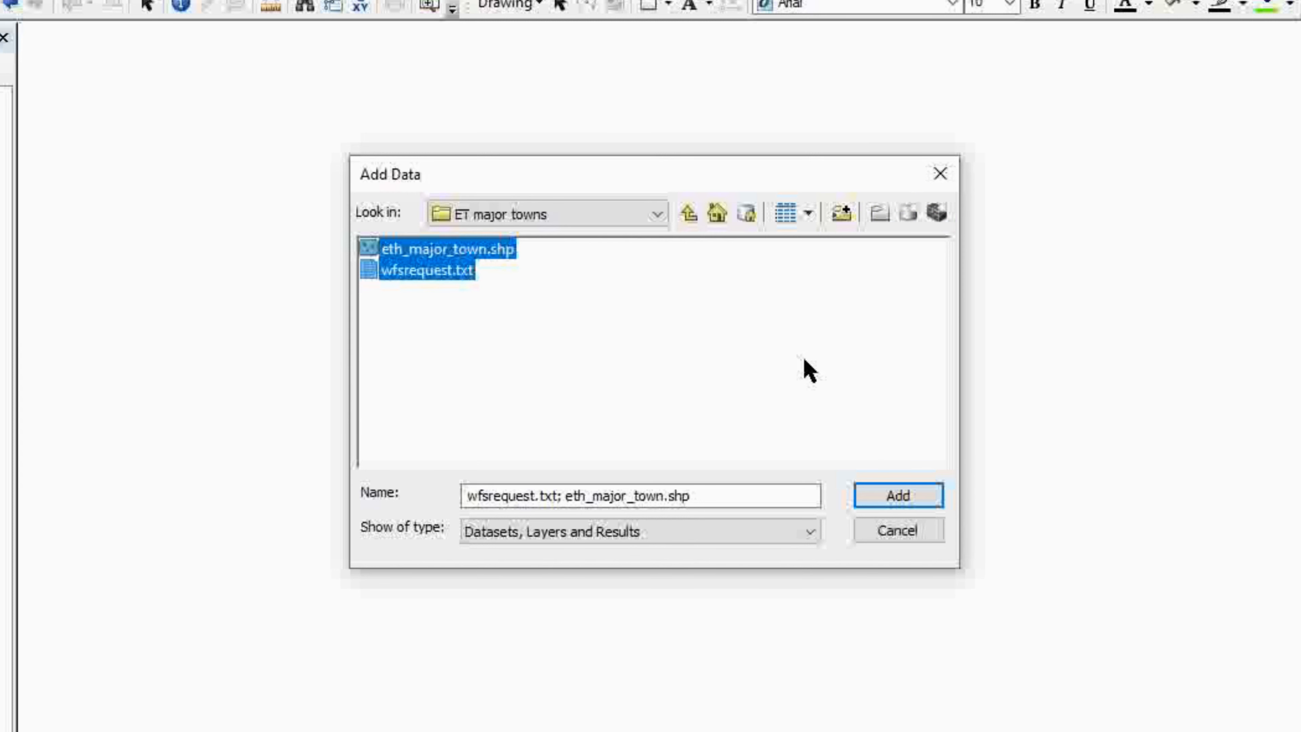
left_click(899, 497)
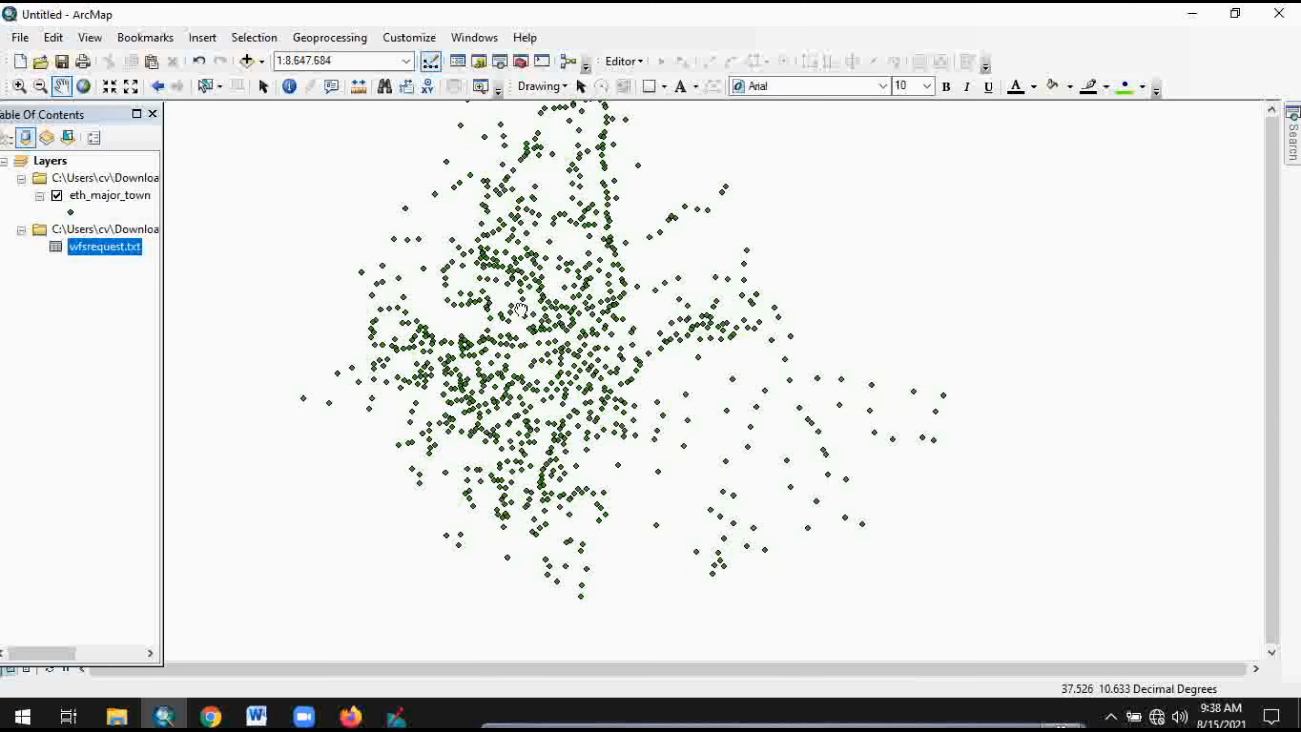
Center the town points in the map view and shift the table of contents fully into sight.
left_click_drag(522, 309, 532, 341)
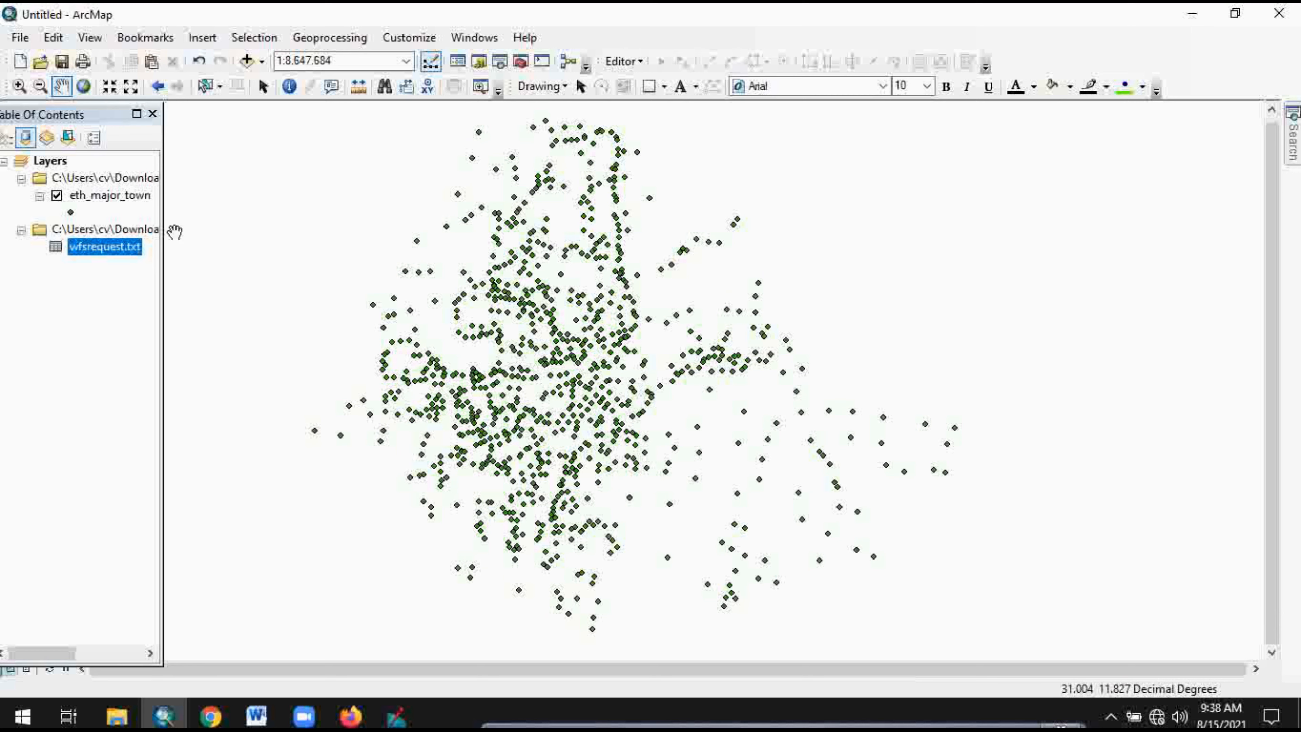
left_click(111, 198)
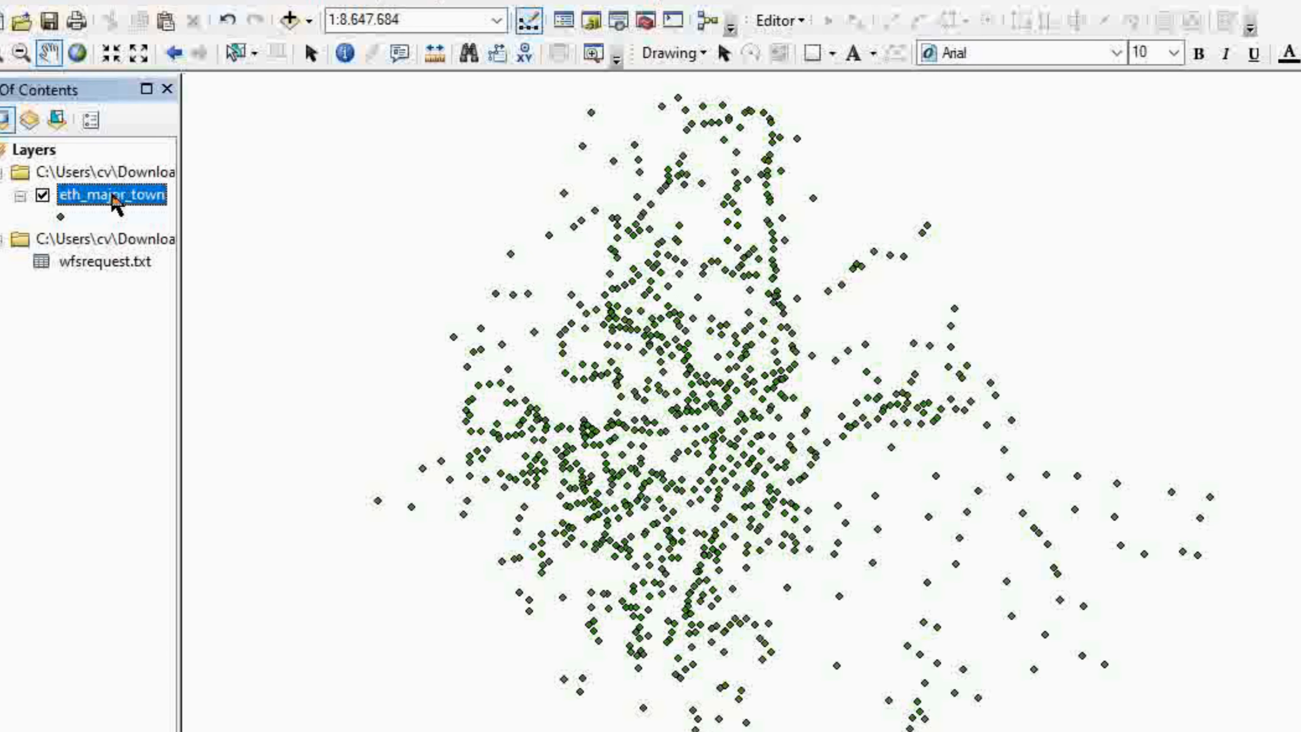
left_click_drag(110, 95, 114, 97)
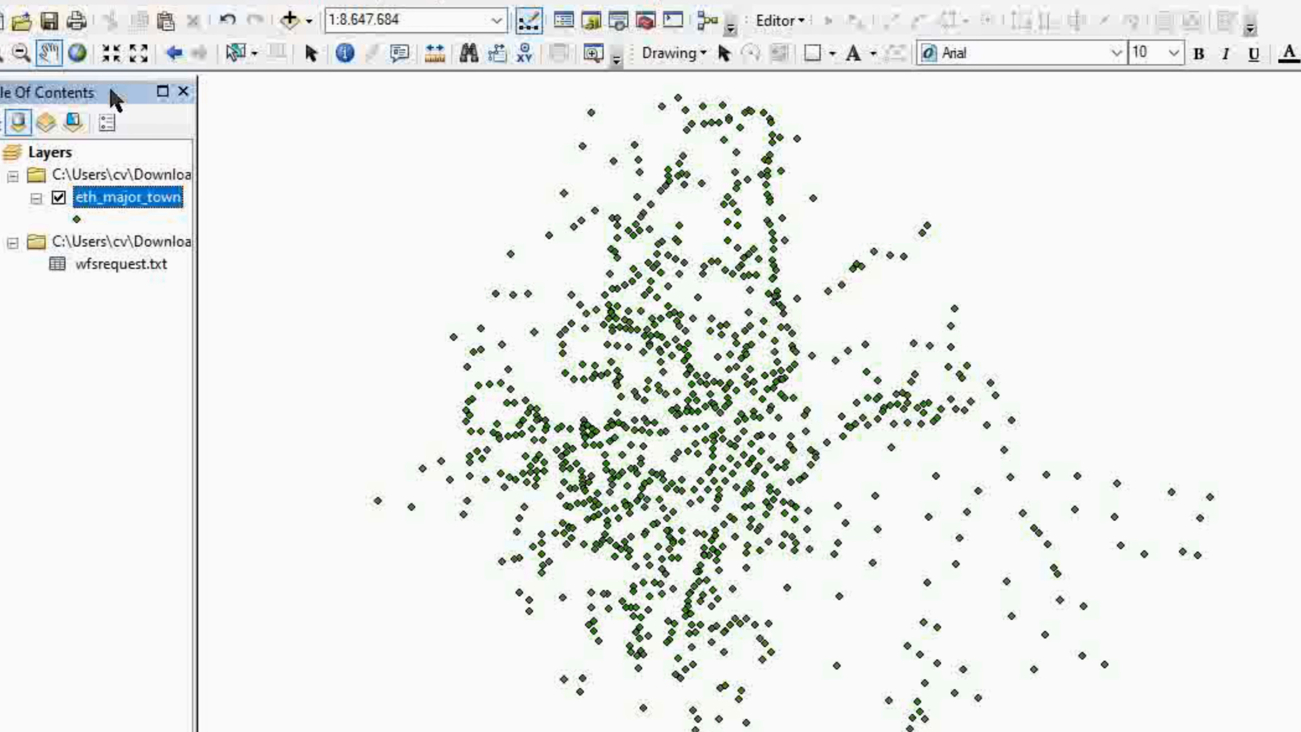
Add the ETH_rails.shp railway layer from the DatabaseETH folder, dismissing the coordinate system warning.
left_click(290, 21)
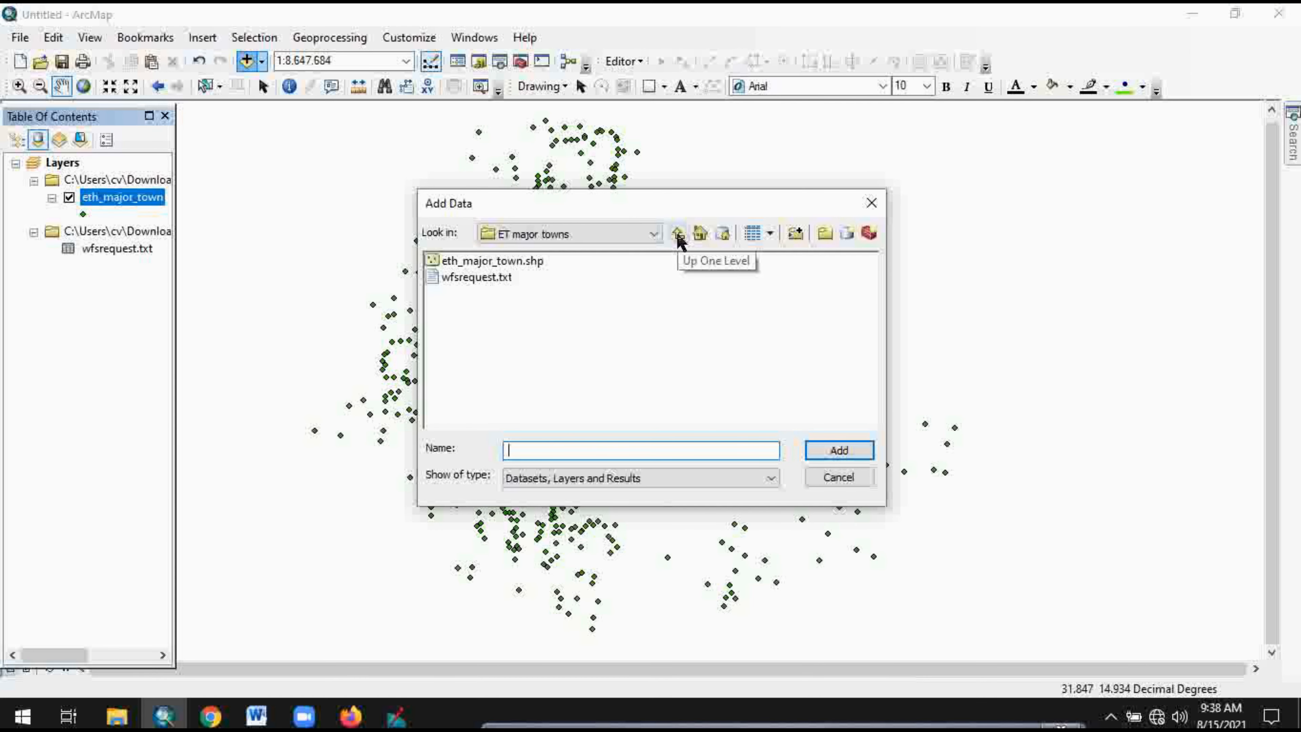
left_click(678, 234)
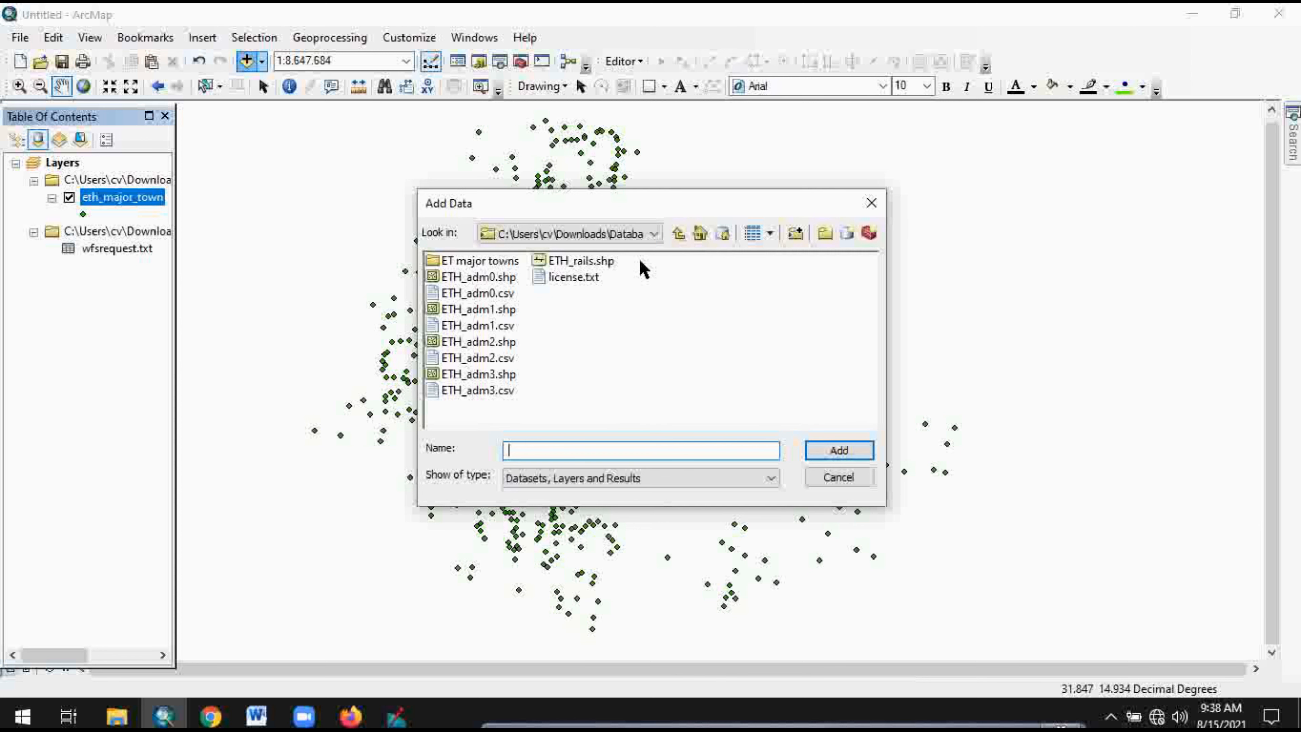
left_click(577, 264)
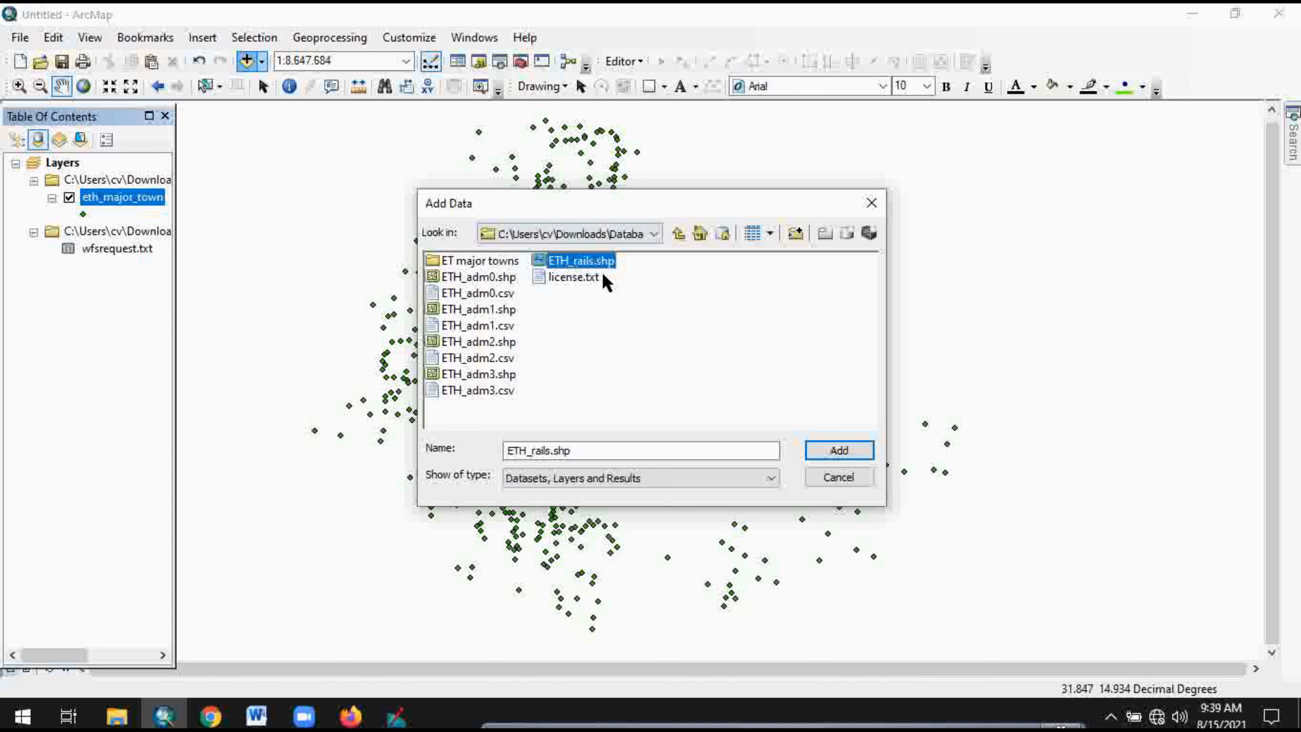
left_click(824, 451)
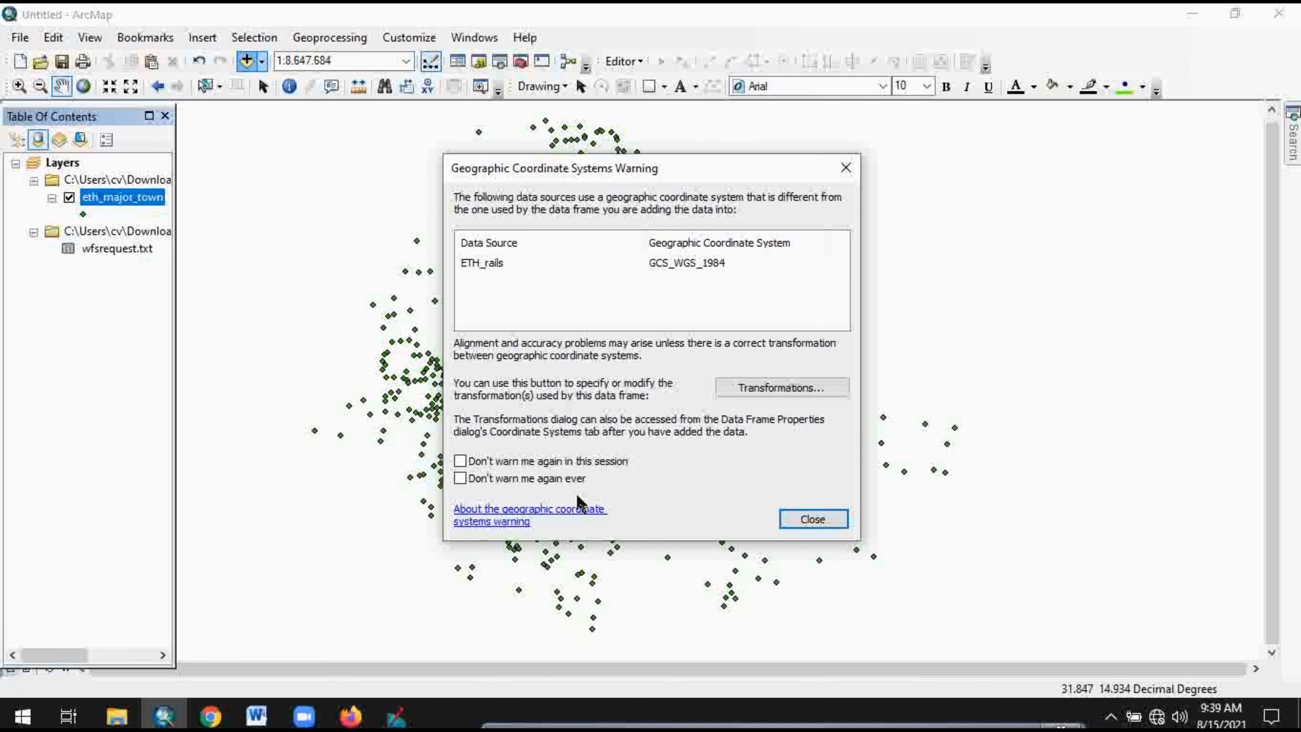
left_click(811, 526)
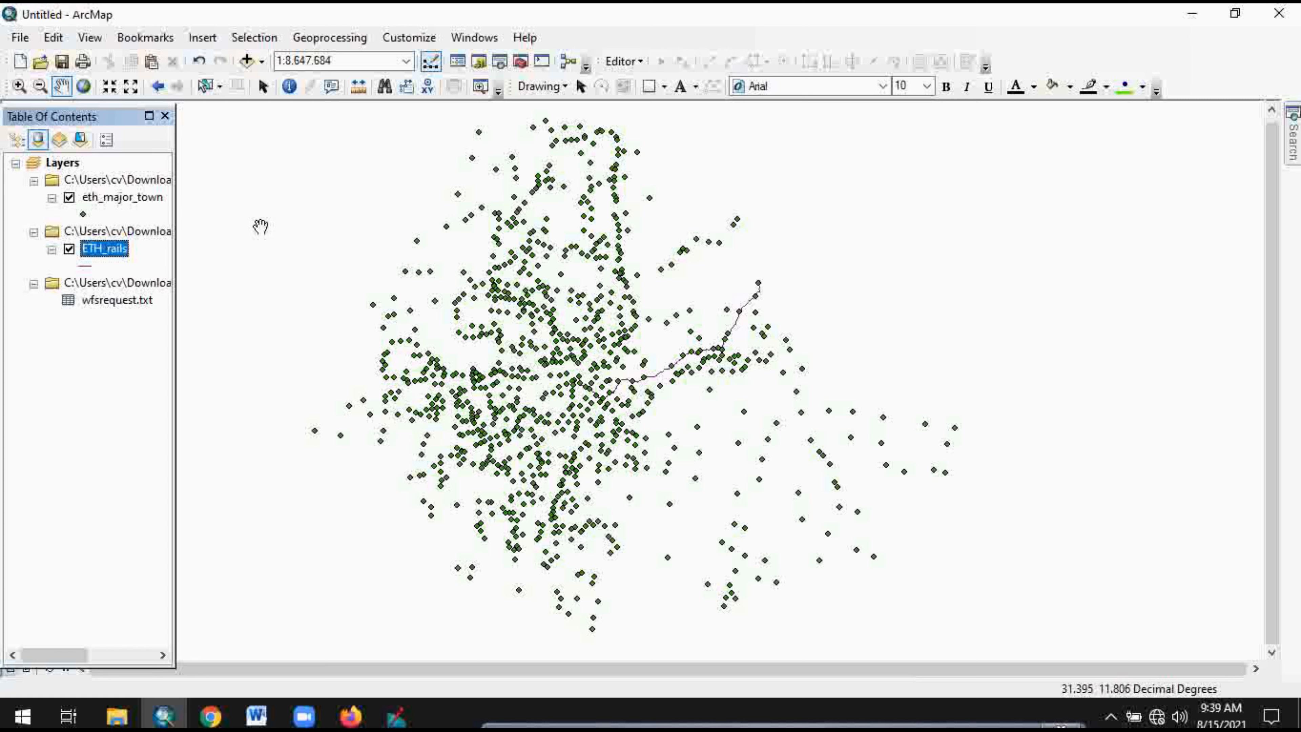
Add ETH_adm1.shp and ETH_adm1.csv from the DatabaseETH folder, dismissing the coordinate system warning.
left_click(246, 60)
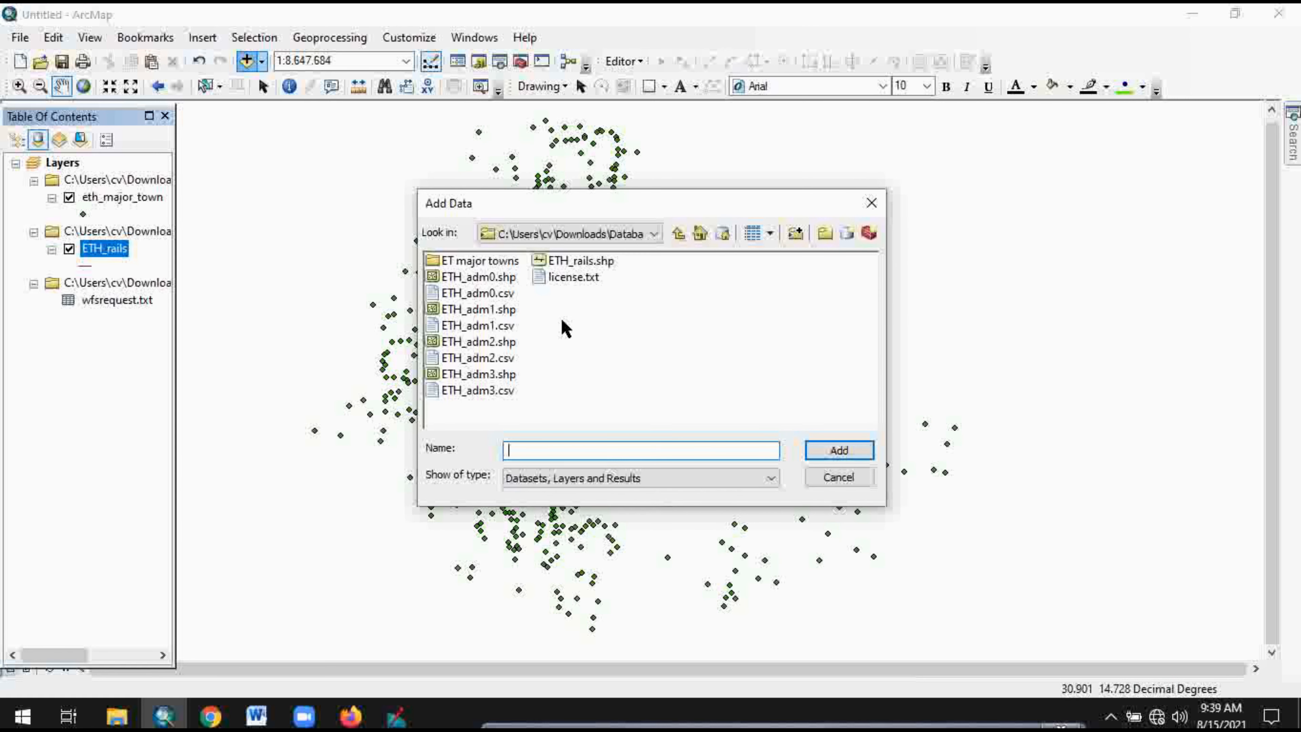
left_click(482, 310)
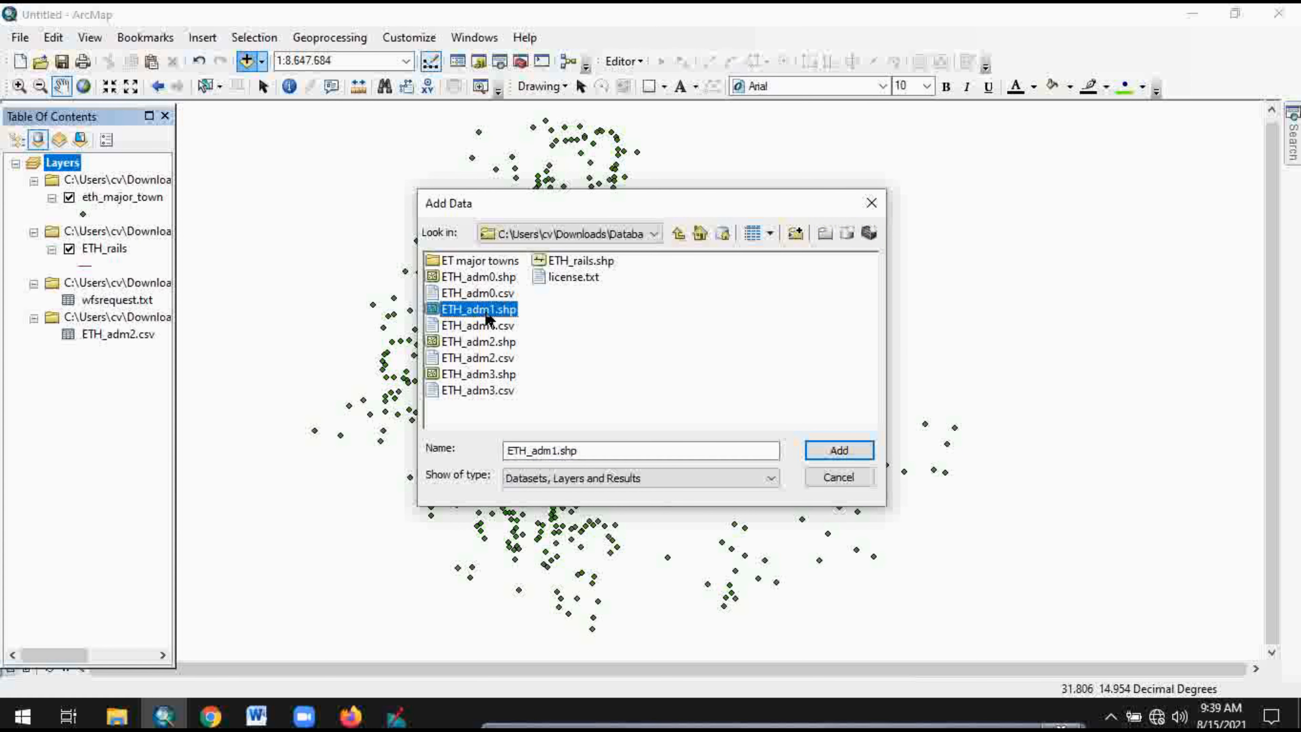
left_click(486, 326, "ctrl")
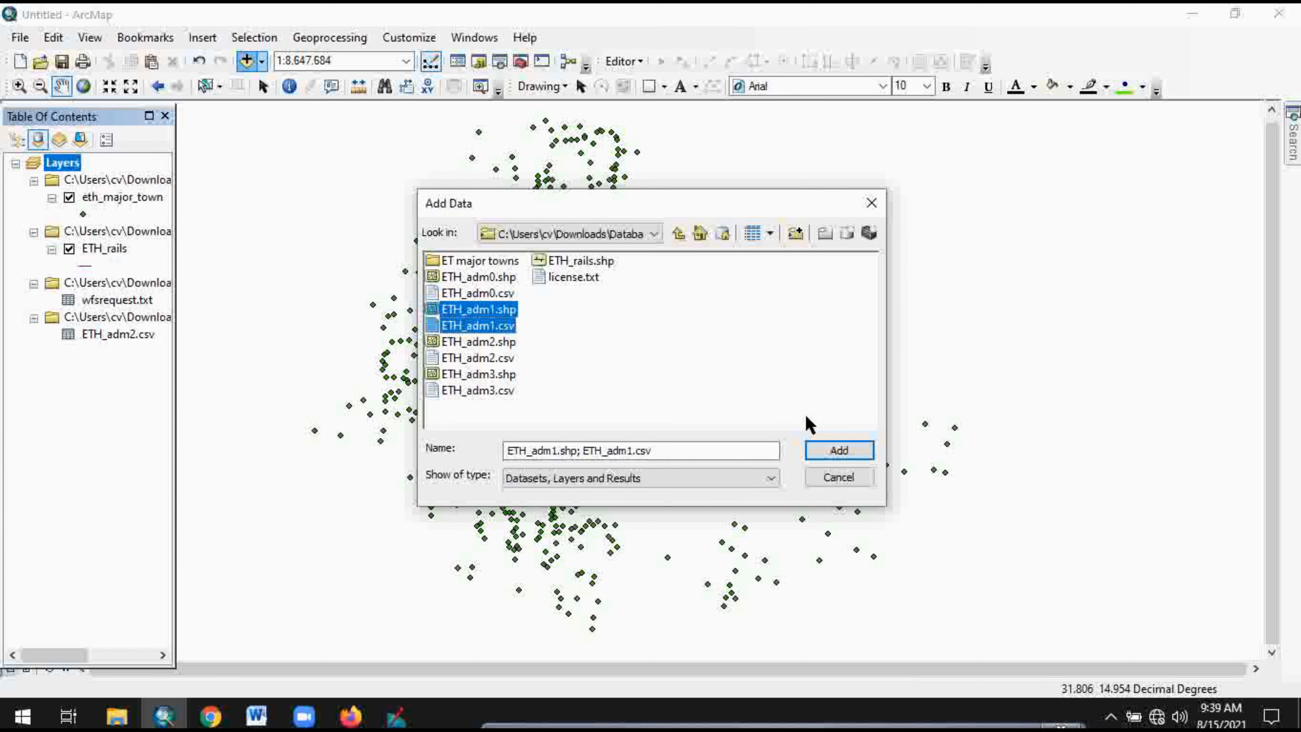
left_click(833, 452)
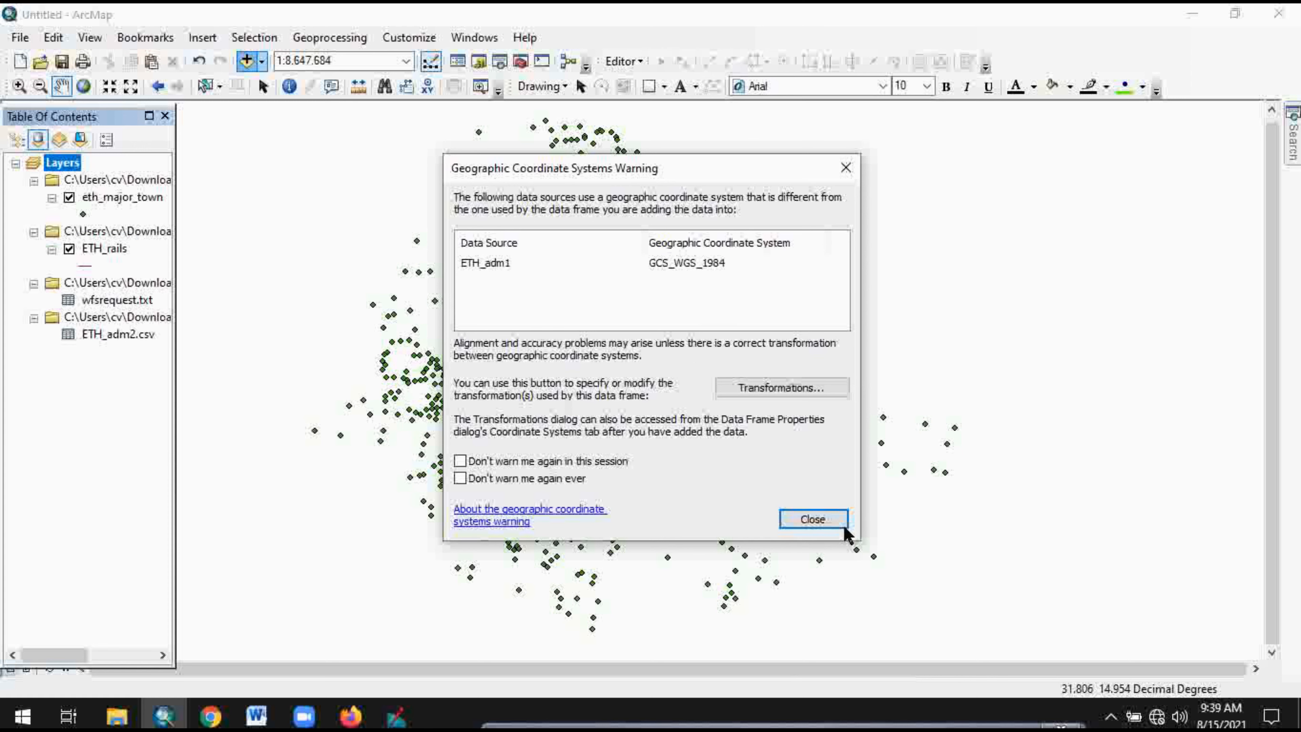
left_click(814, 519)
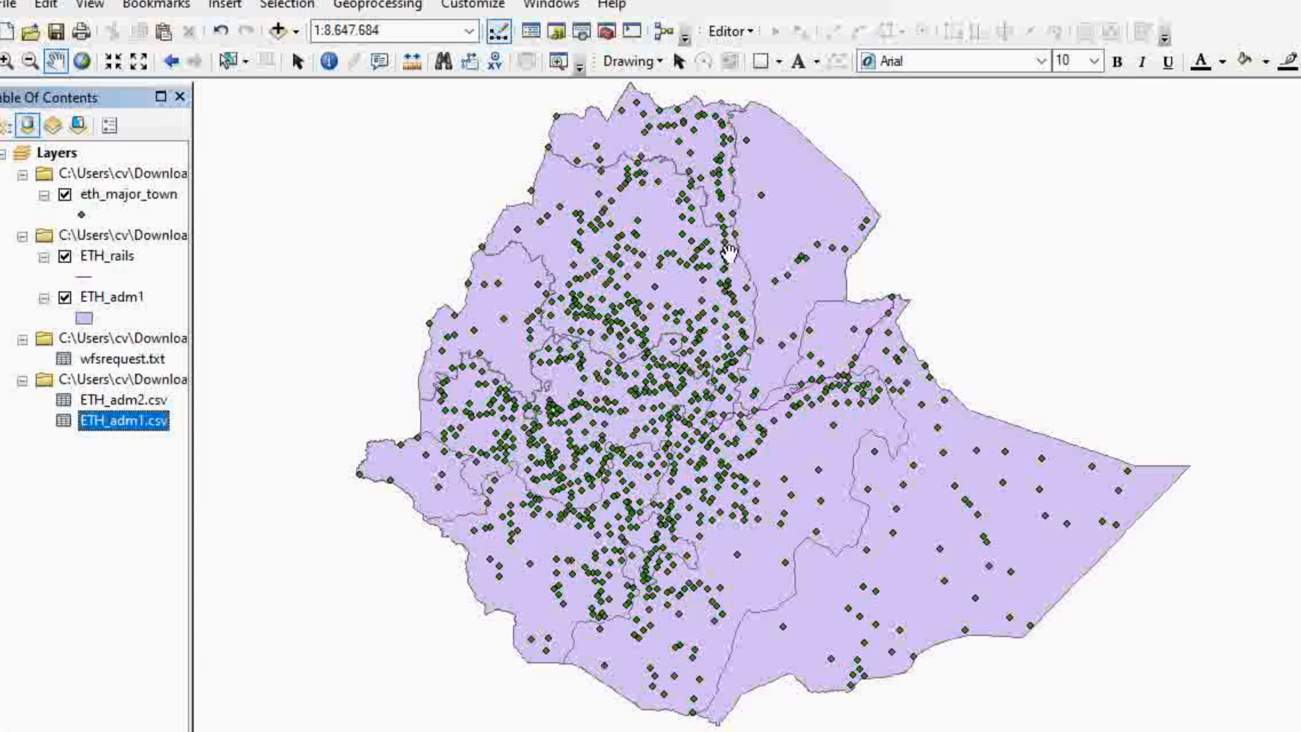
Recolor the eth_major_town point symbol to bright red and set its size to 6.
left_click(81, 215)
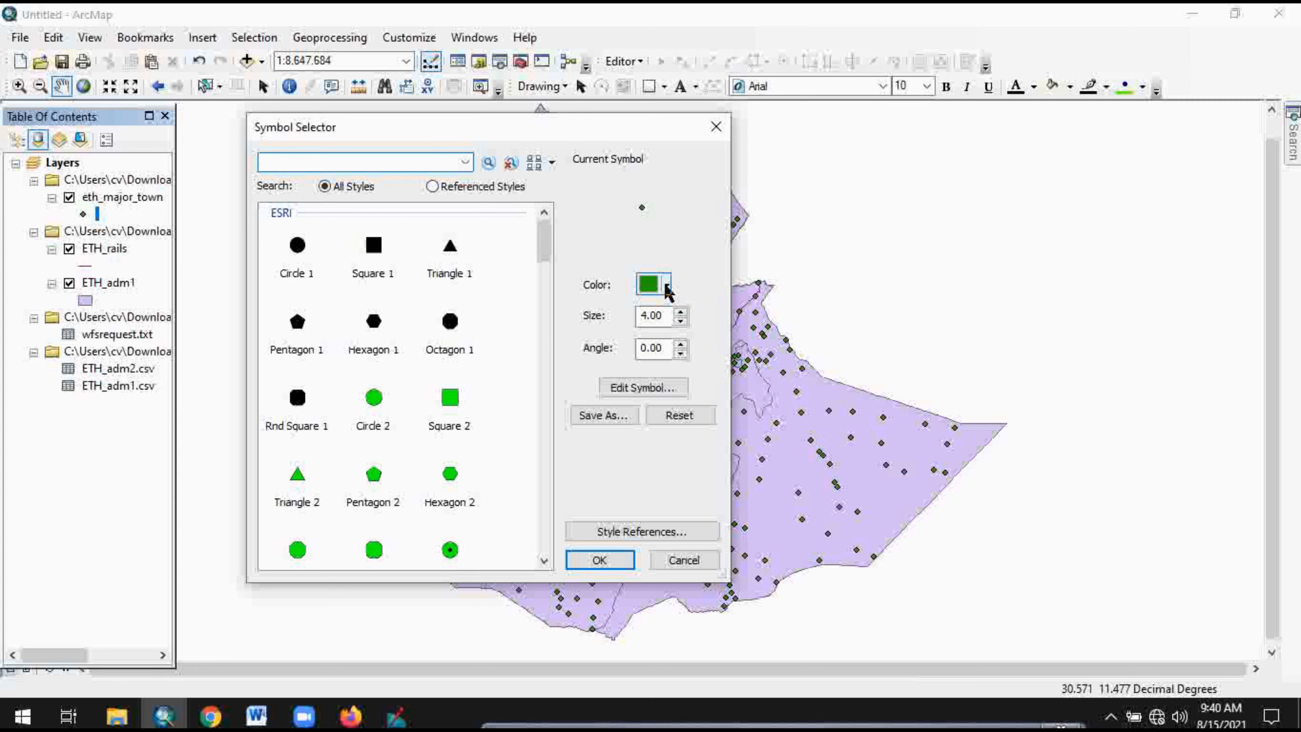
left_click(667, 286)
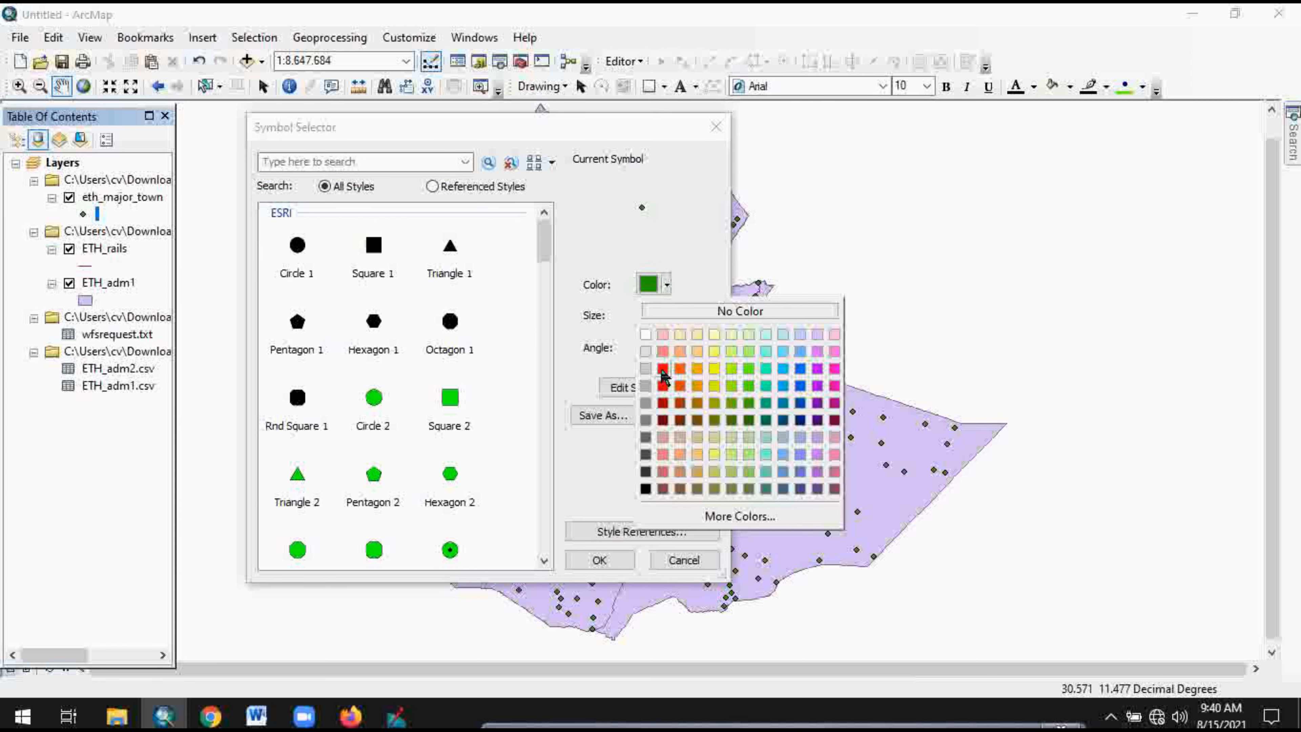
left_click(663, 369)
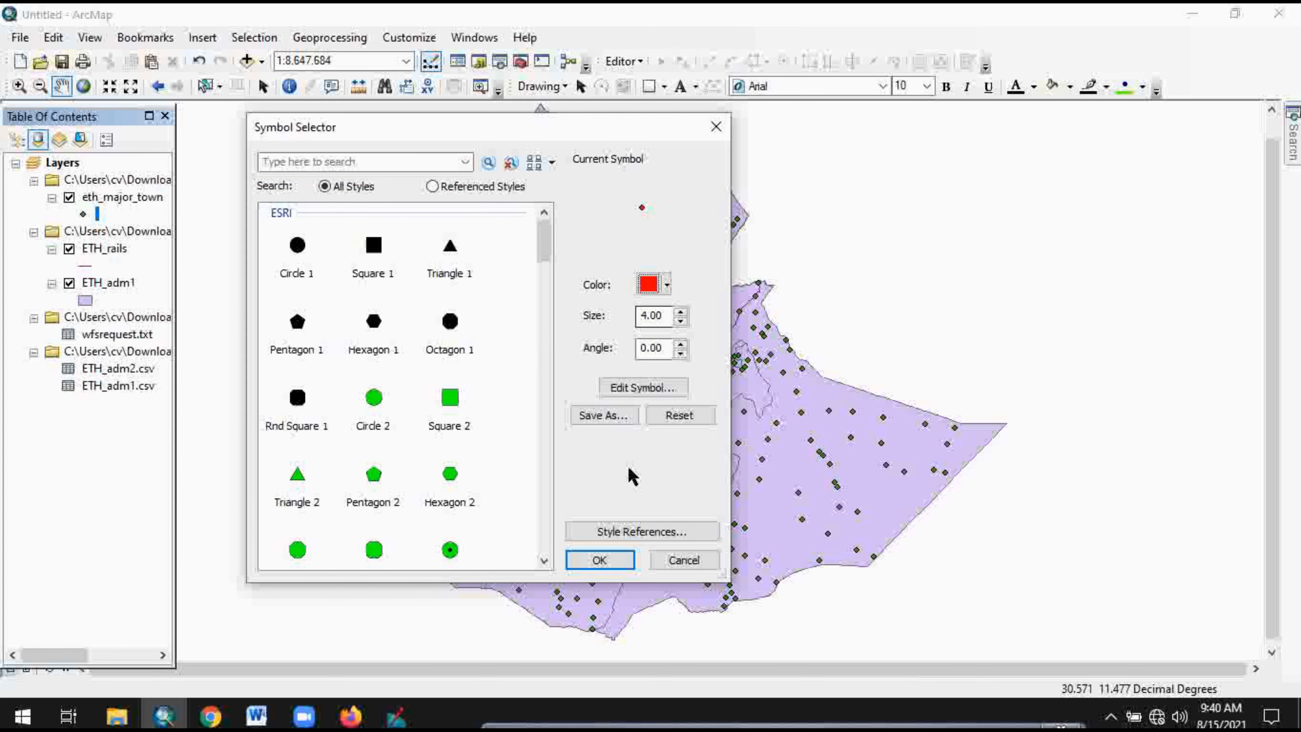
left_click(680, 312)
left_click(680, 313)
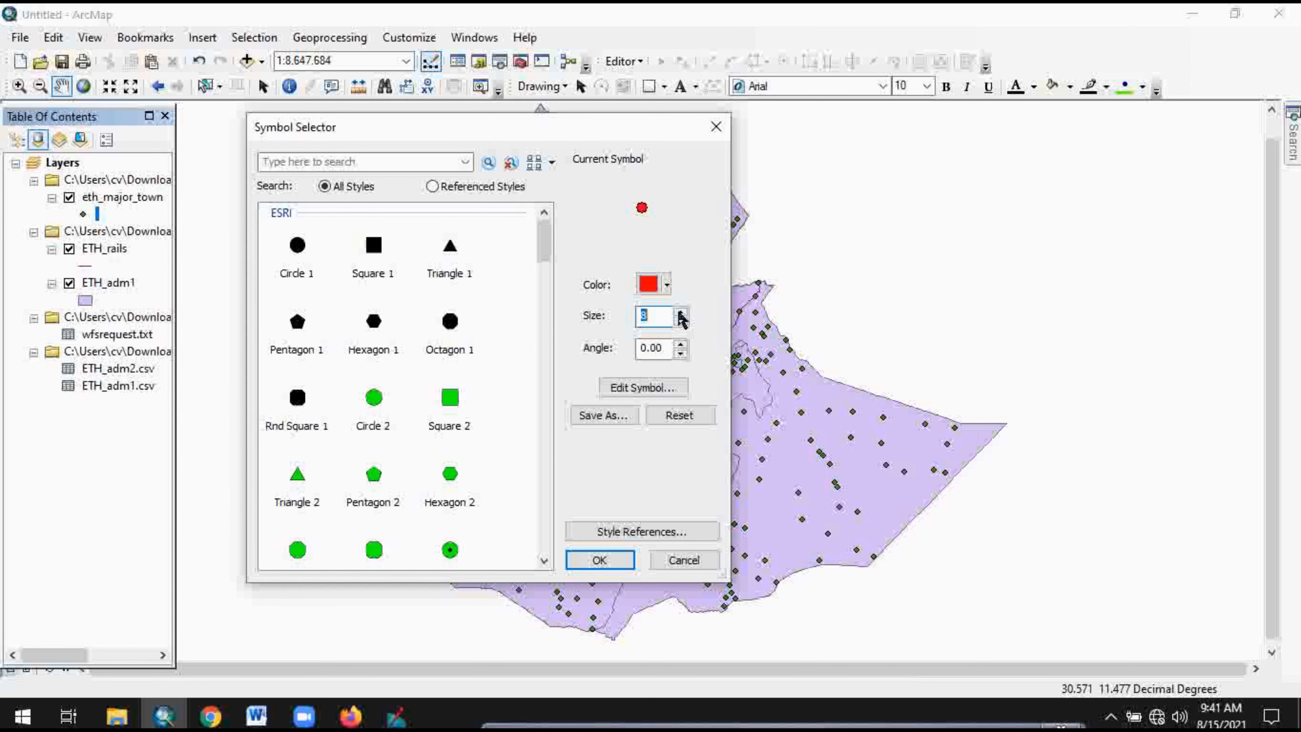
left_click(681, 322)
left_click(596, 562)
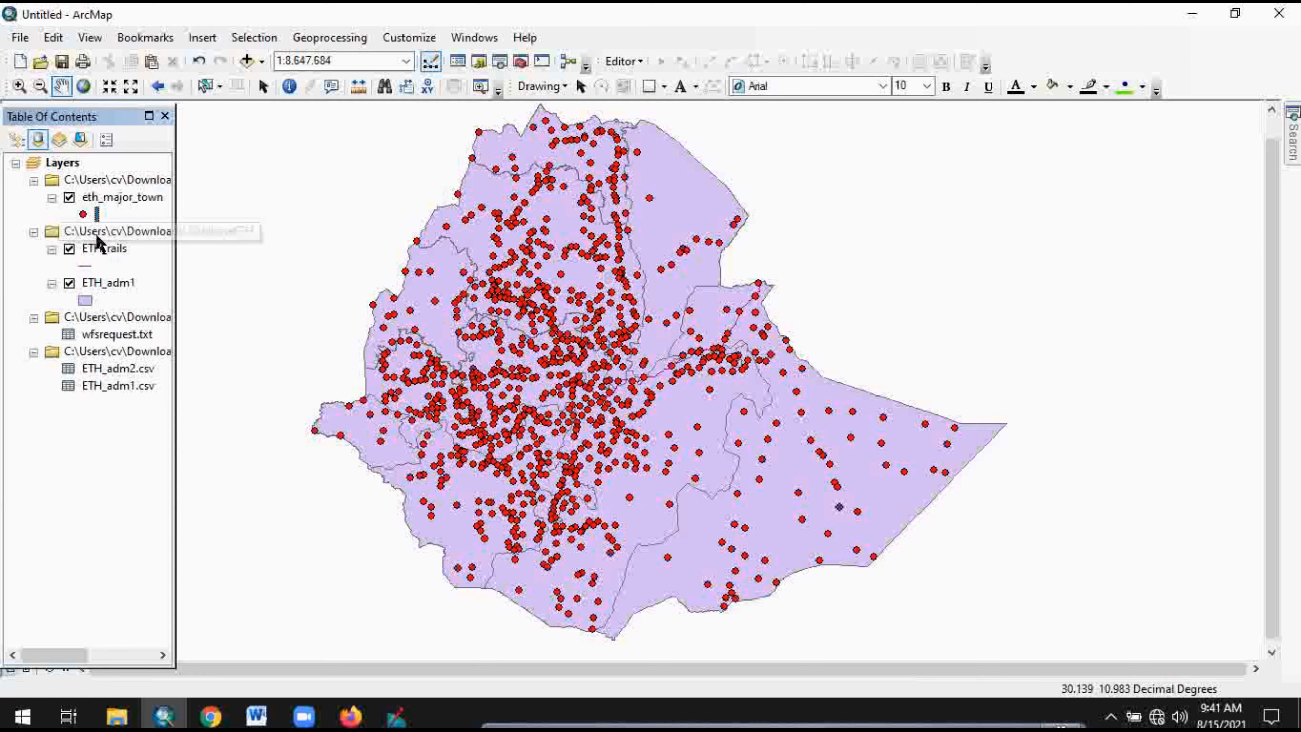
Set the line width of the ETH_rails symbol to 3.
left_click(85, 266)
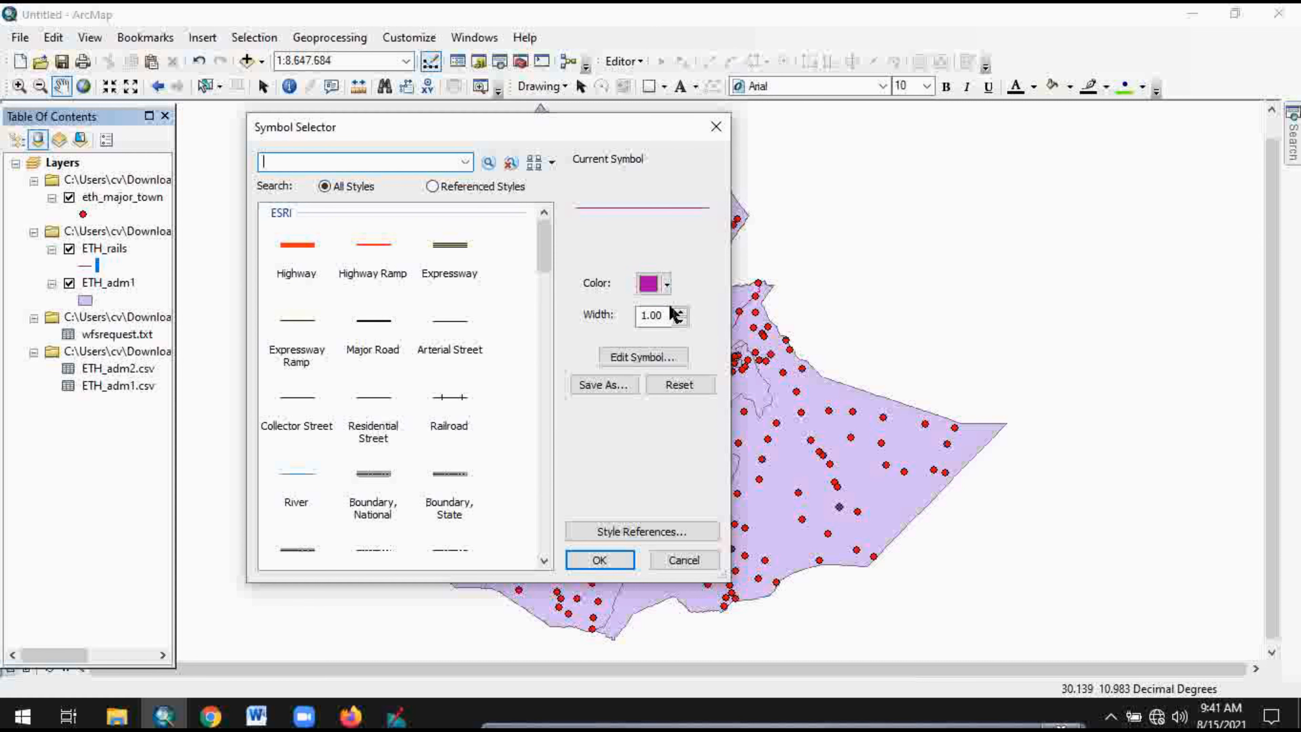
left_click(681, 312)
left_click(681, 312)
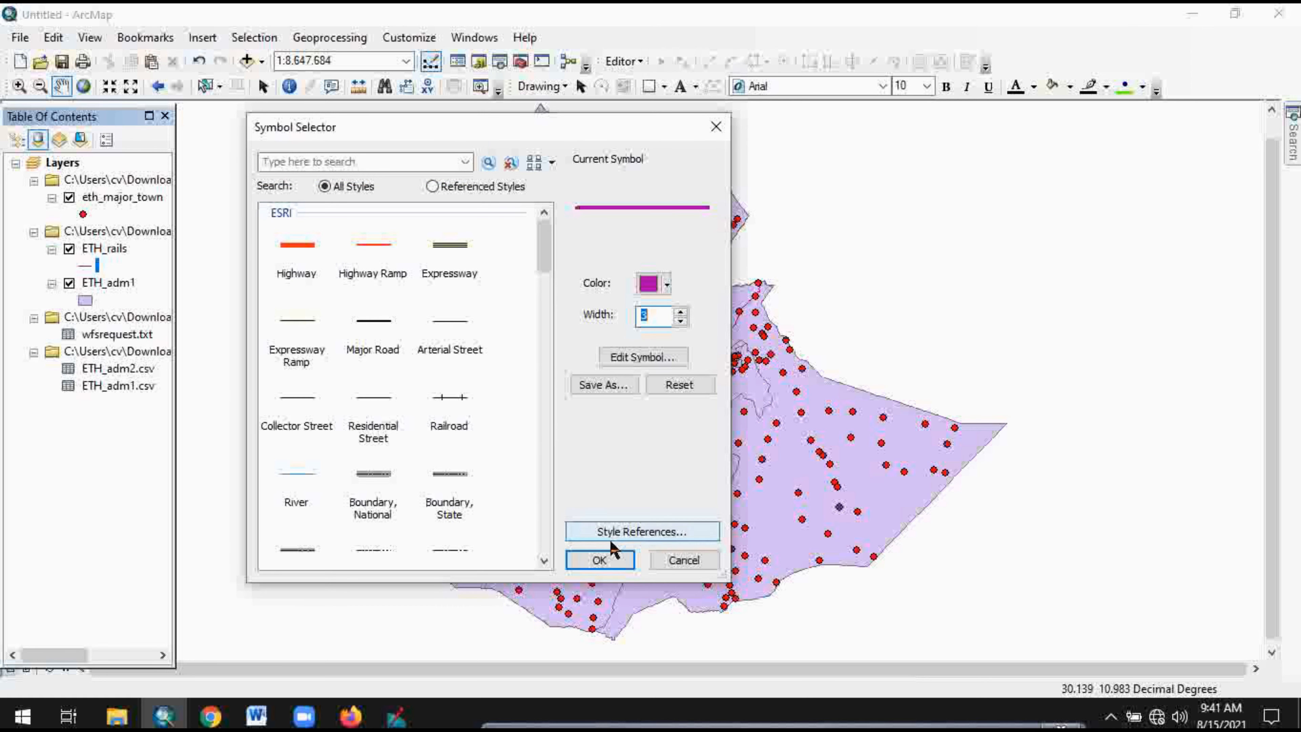
left_click(600, 560)
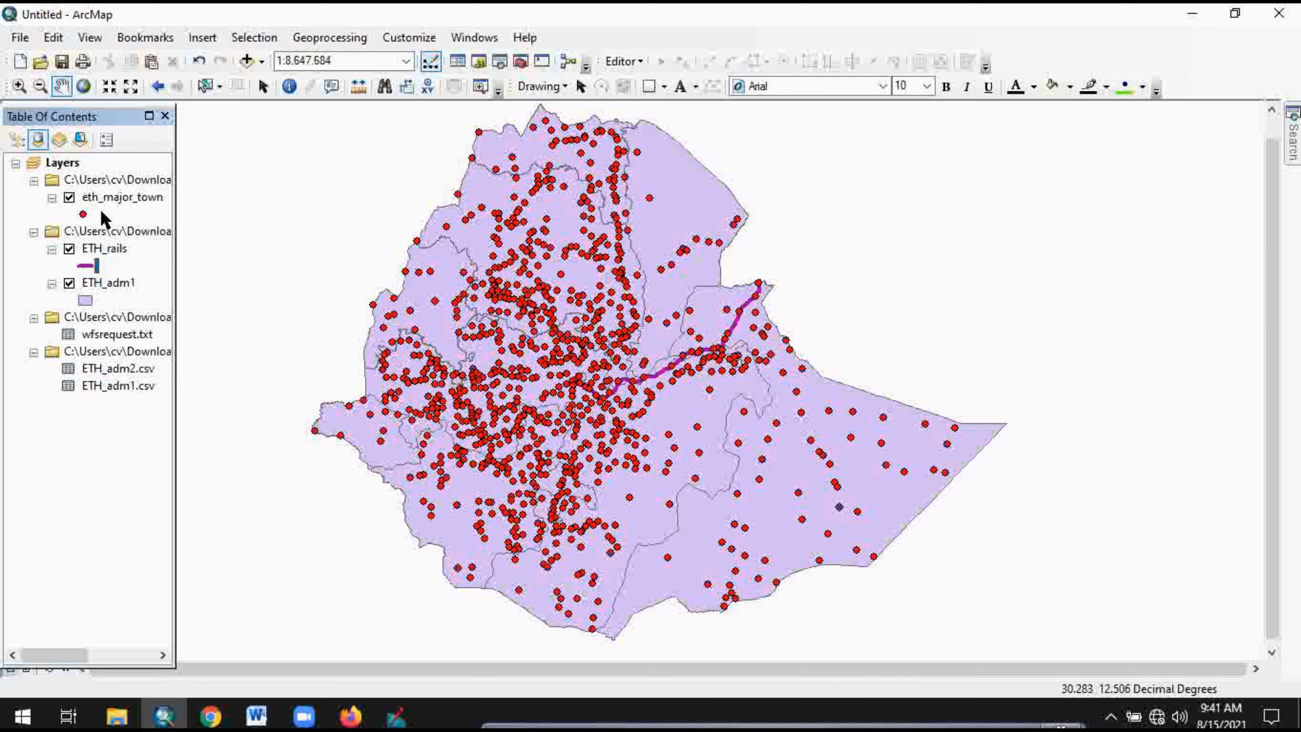
Reduce the eth_major_town point symbol size to 5.
left_click(83, 215)
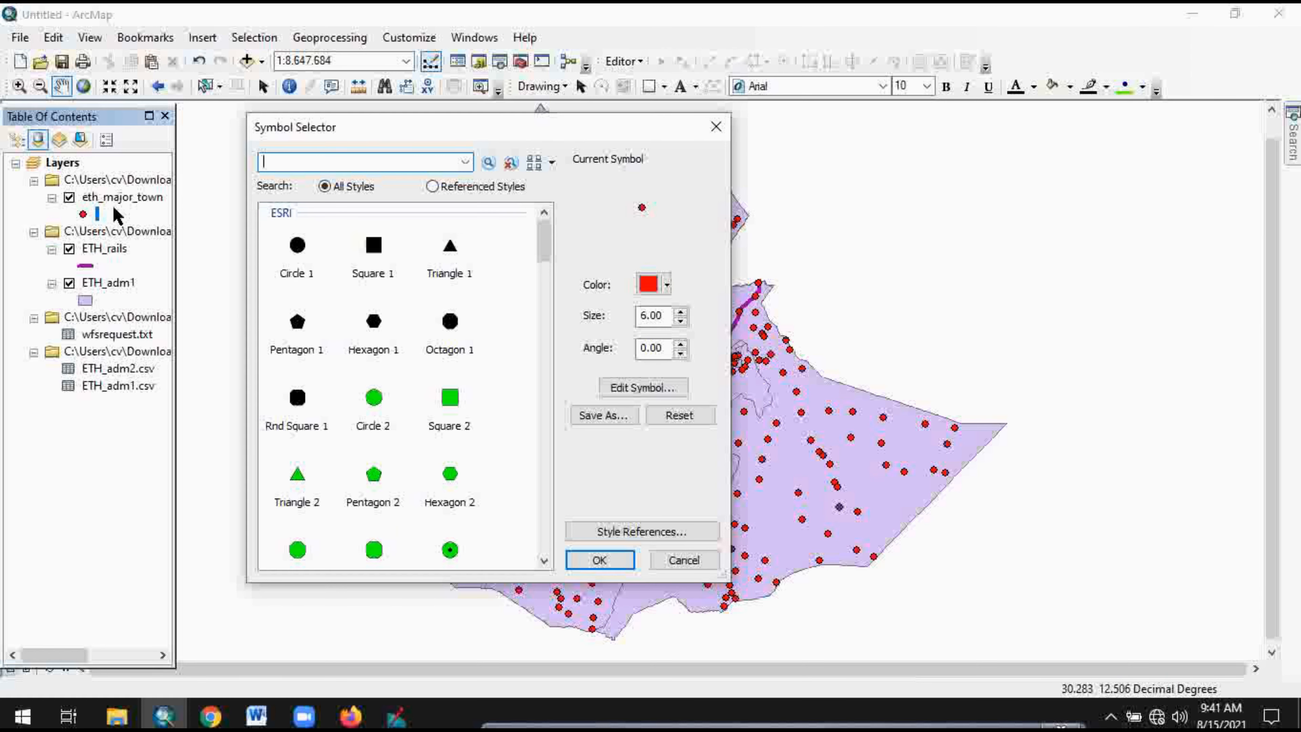
left_click(680, 321)
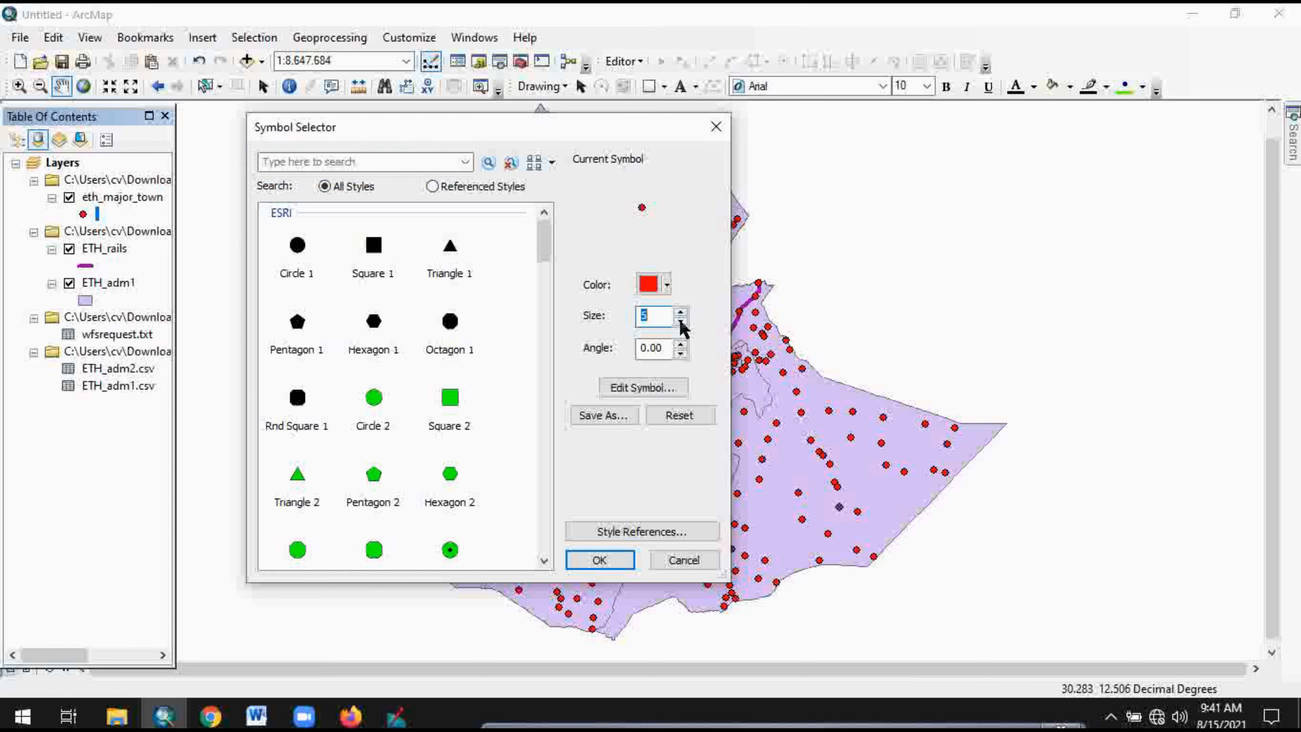
left_click(587, 558)
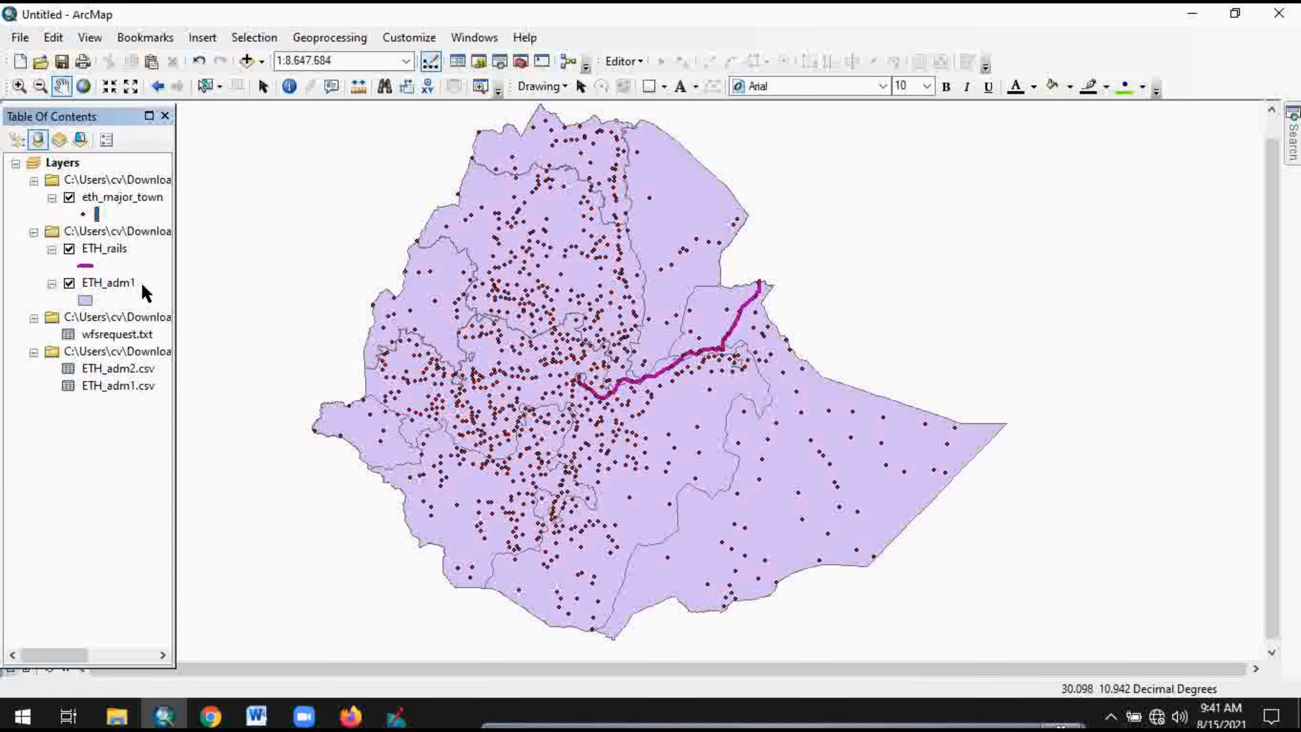
Apply the Hollow symbol to the ETH_adm1 boundary layer with an outline width of 2.
left_click(85, 301)
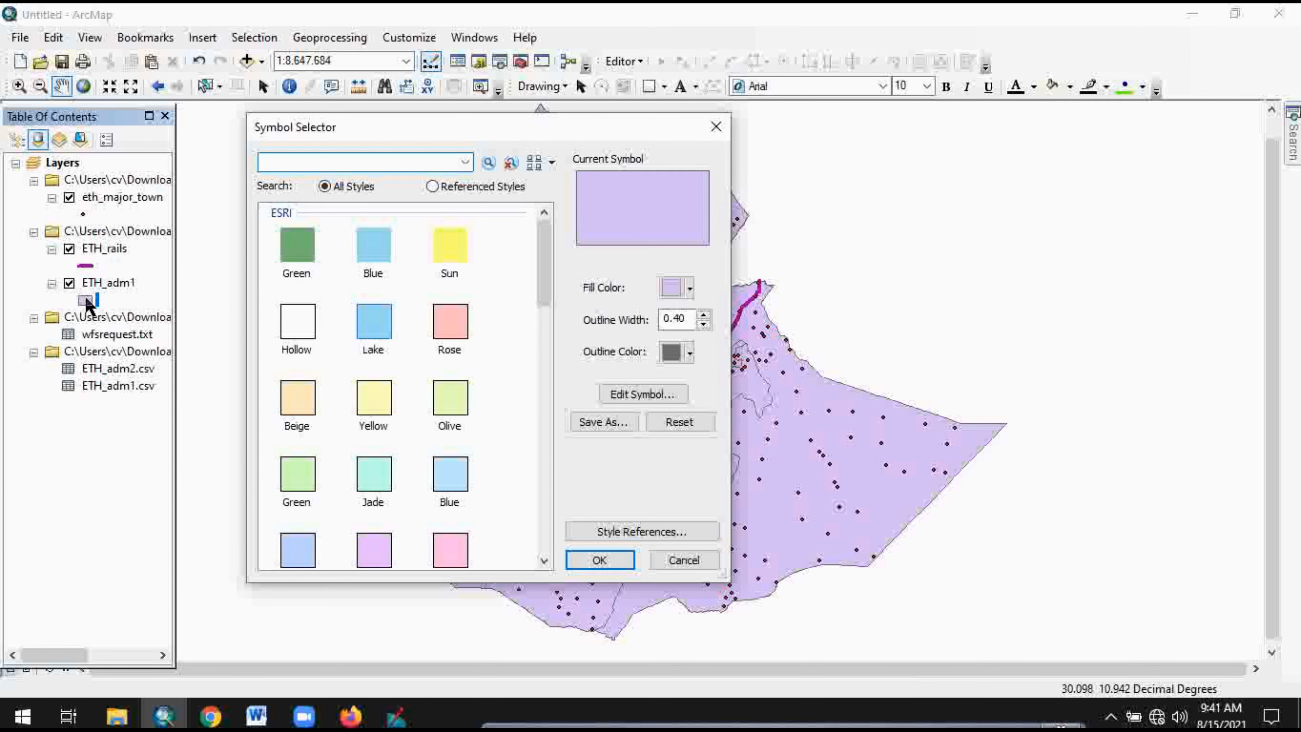
left_click(290, 329)
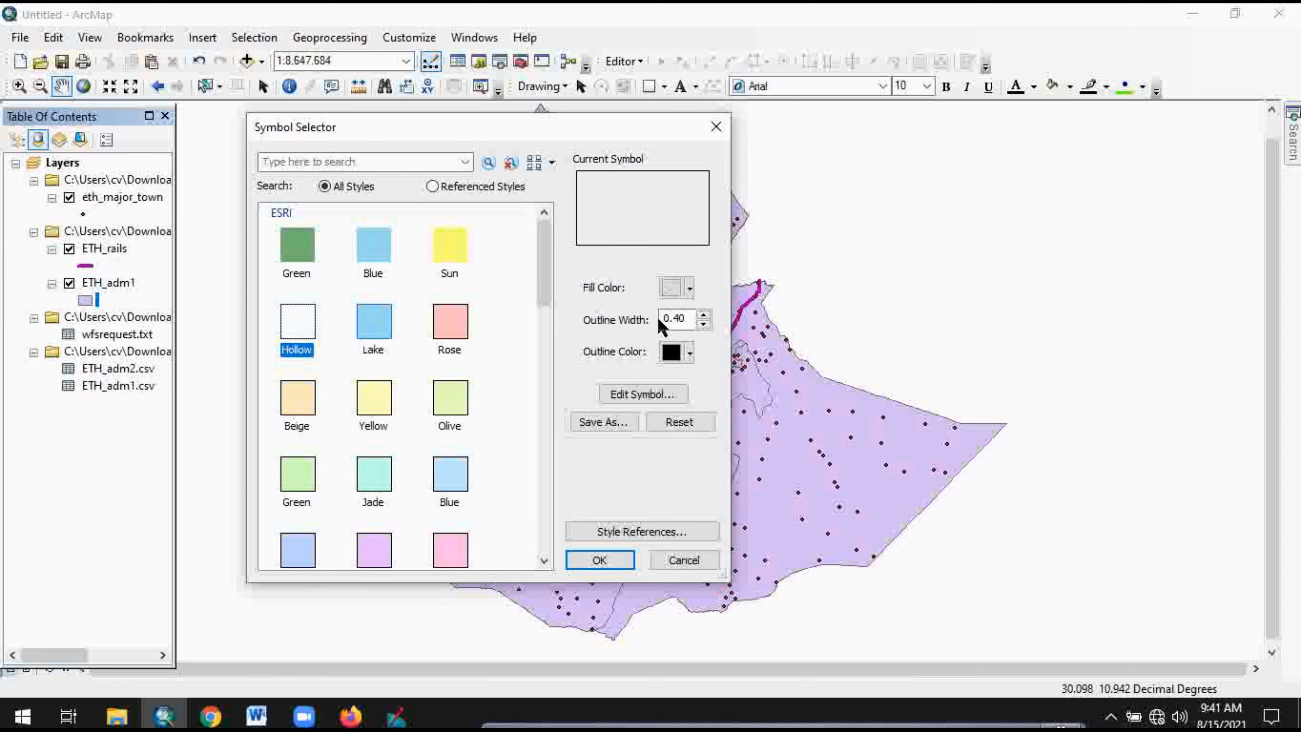
left_click(704, 315)
left_click(704, 316)
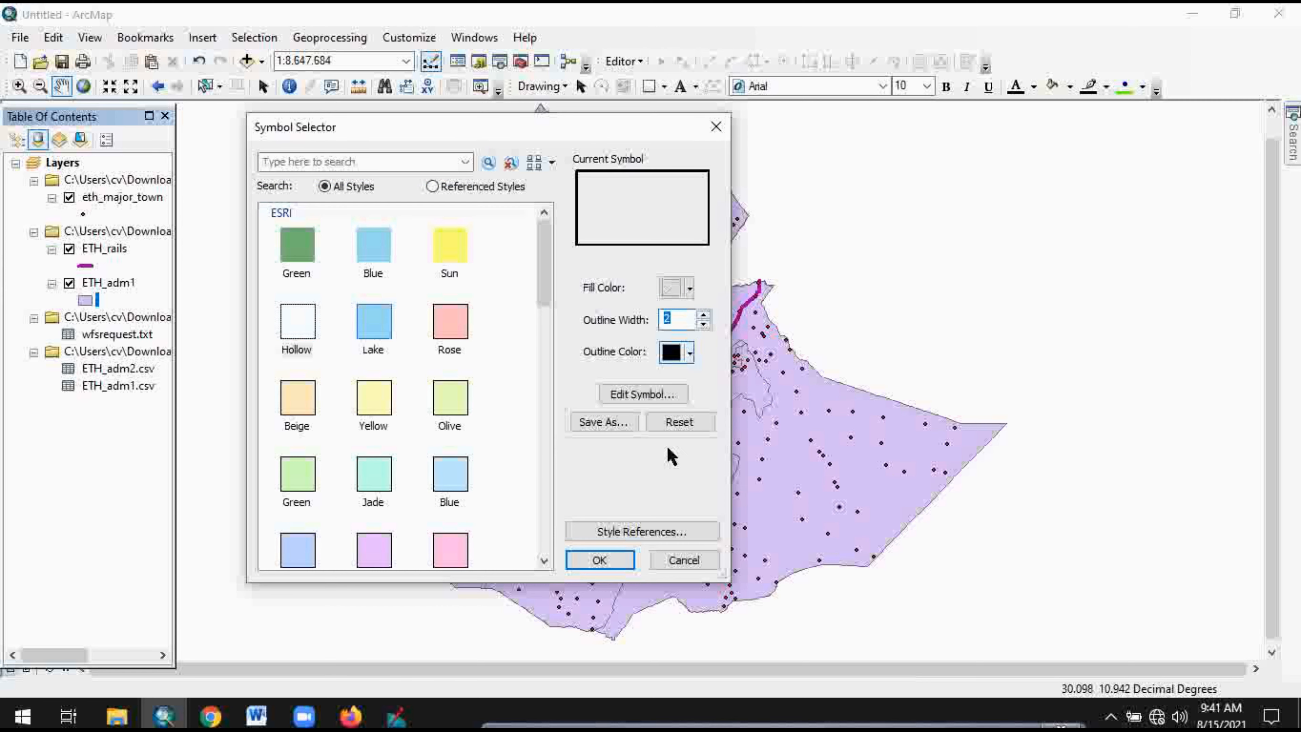
left_click(601, 561)
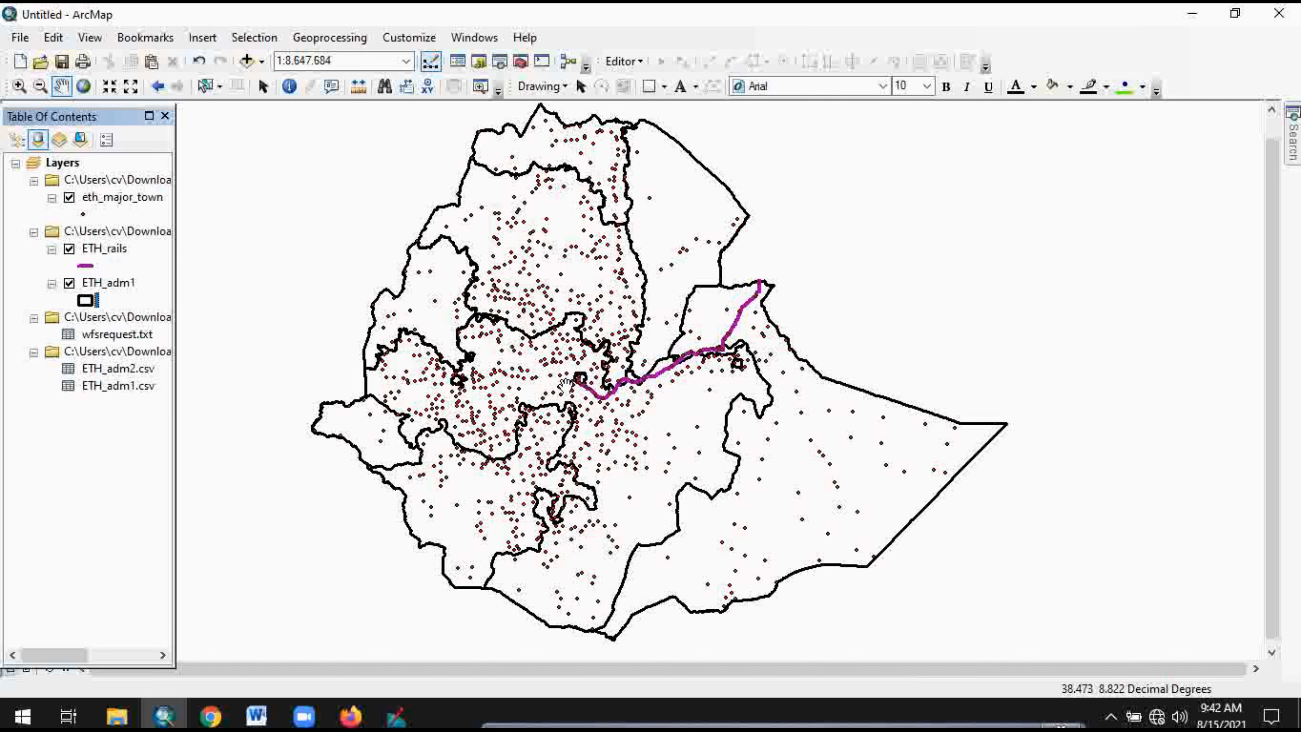
Pan across the map and zoom in on the area around the ETH_rails railway line.
left_click_drag(535, 246, 558, 261)
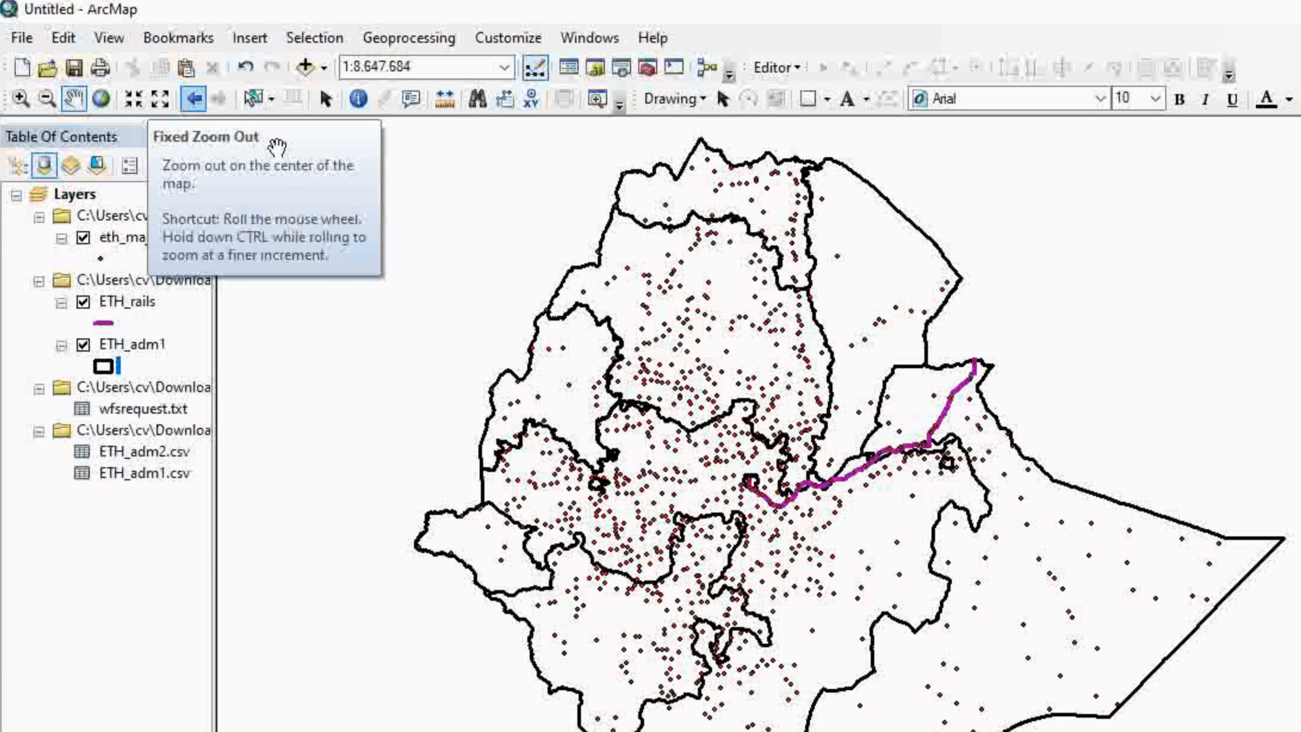
left_click_drag(658, 371, 607, 341)
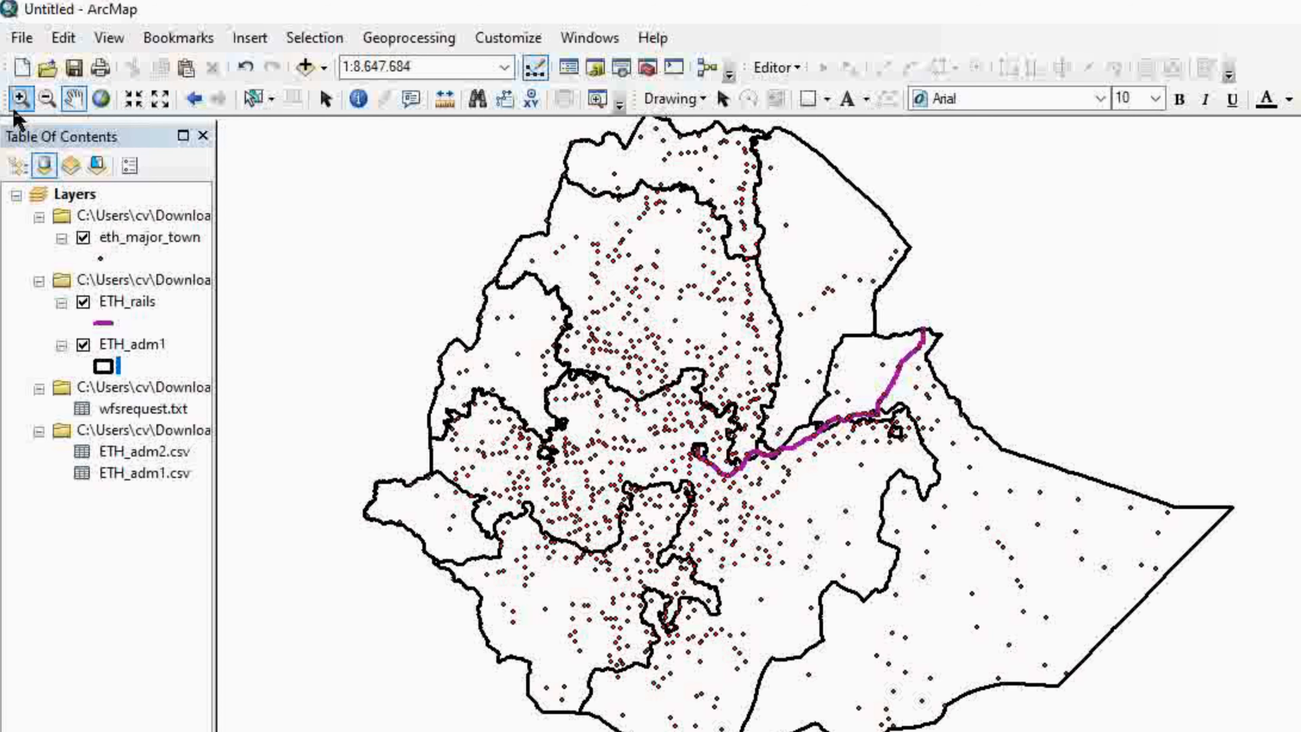
left_click(20, 99)
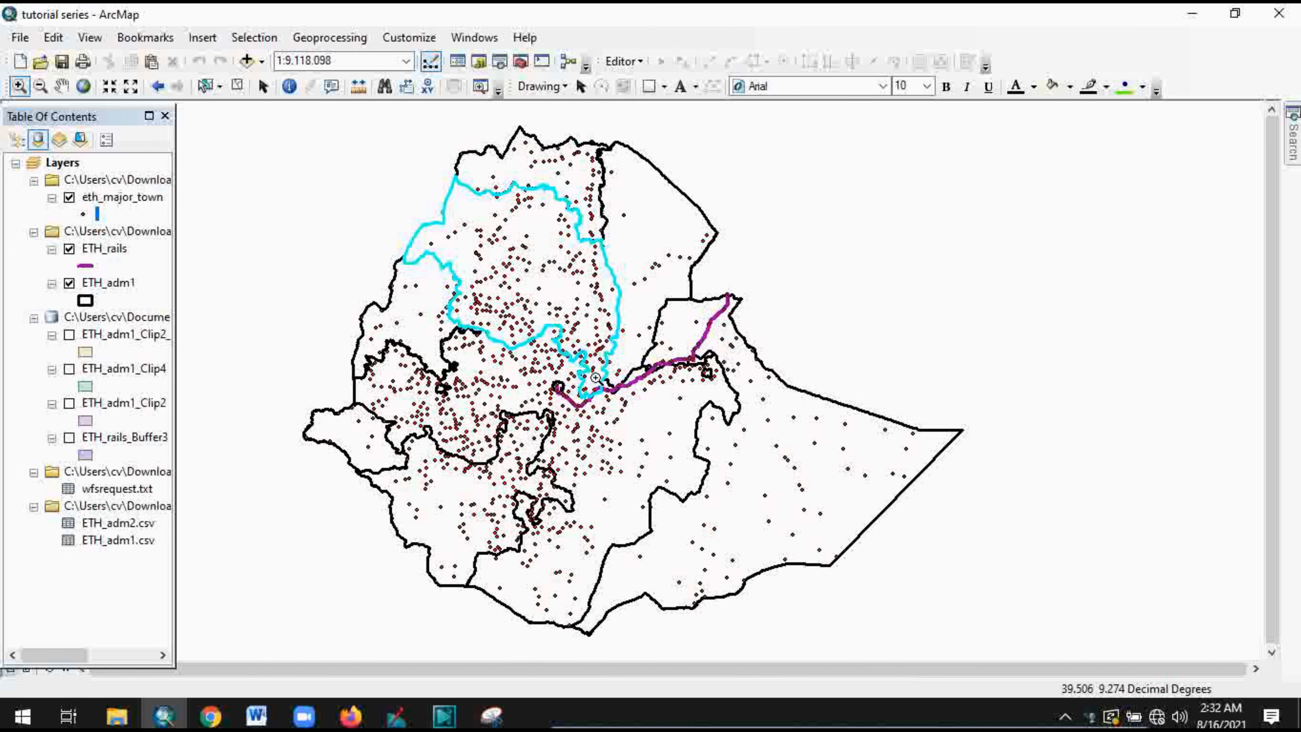
left_click_drag(529, 312, 750, 511)
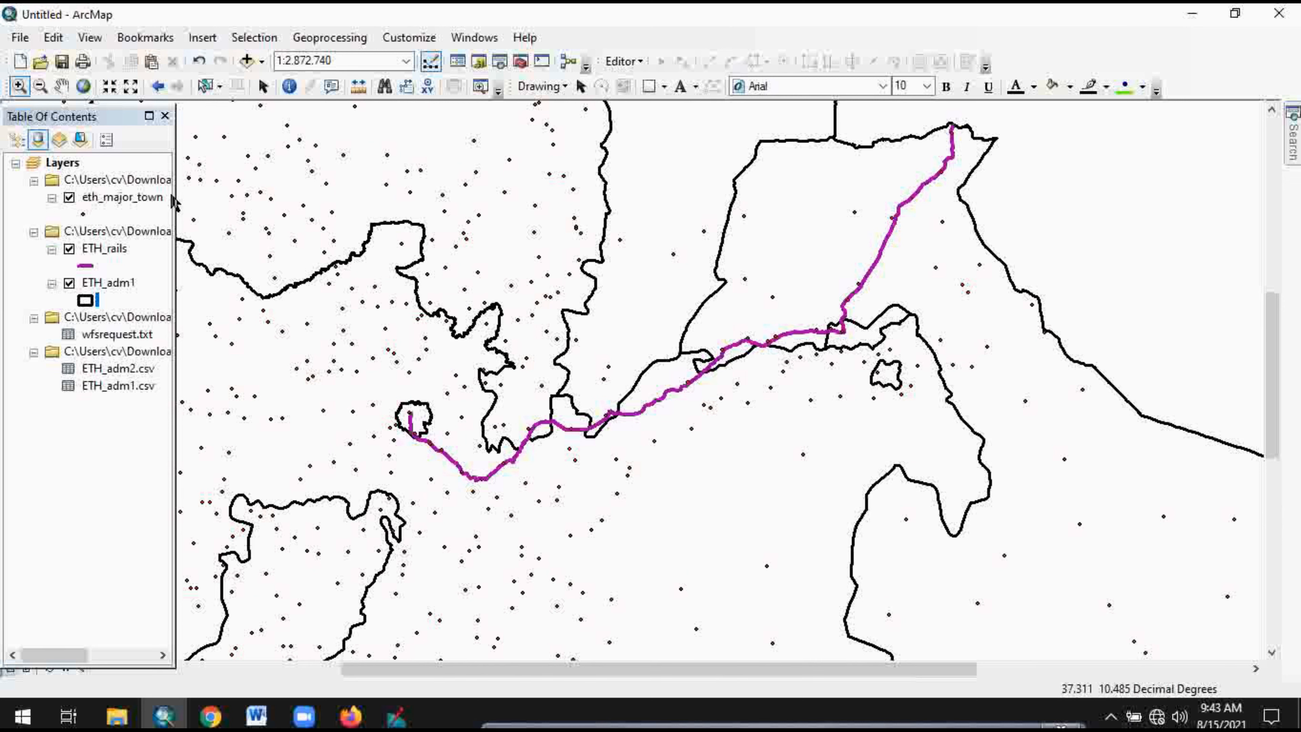
Zoom the map back out to the full extent of all layers and pan it slightly.
left_click(42, 88)
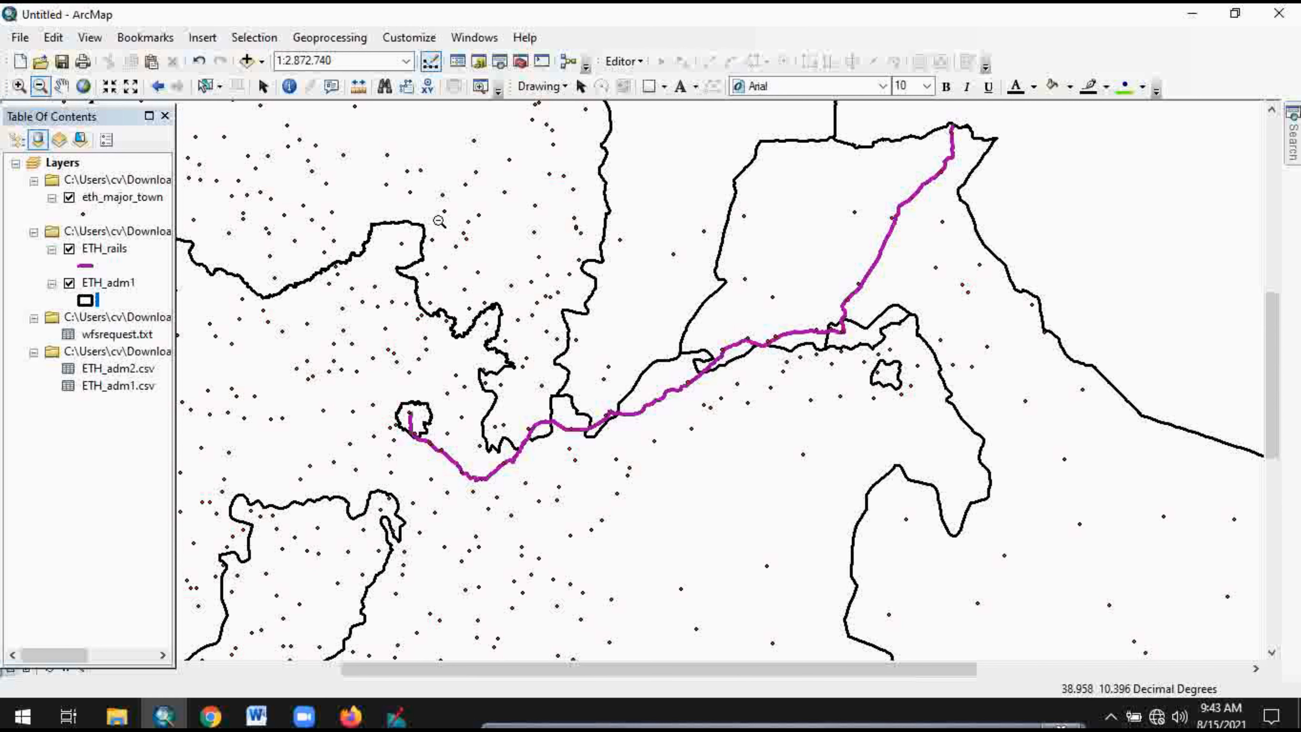
left_click_drag(439, 222, 648, 564)
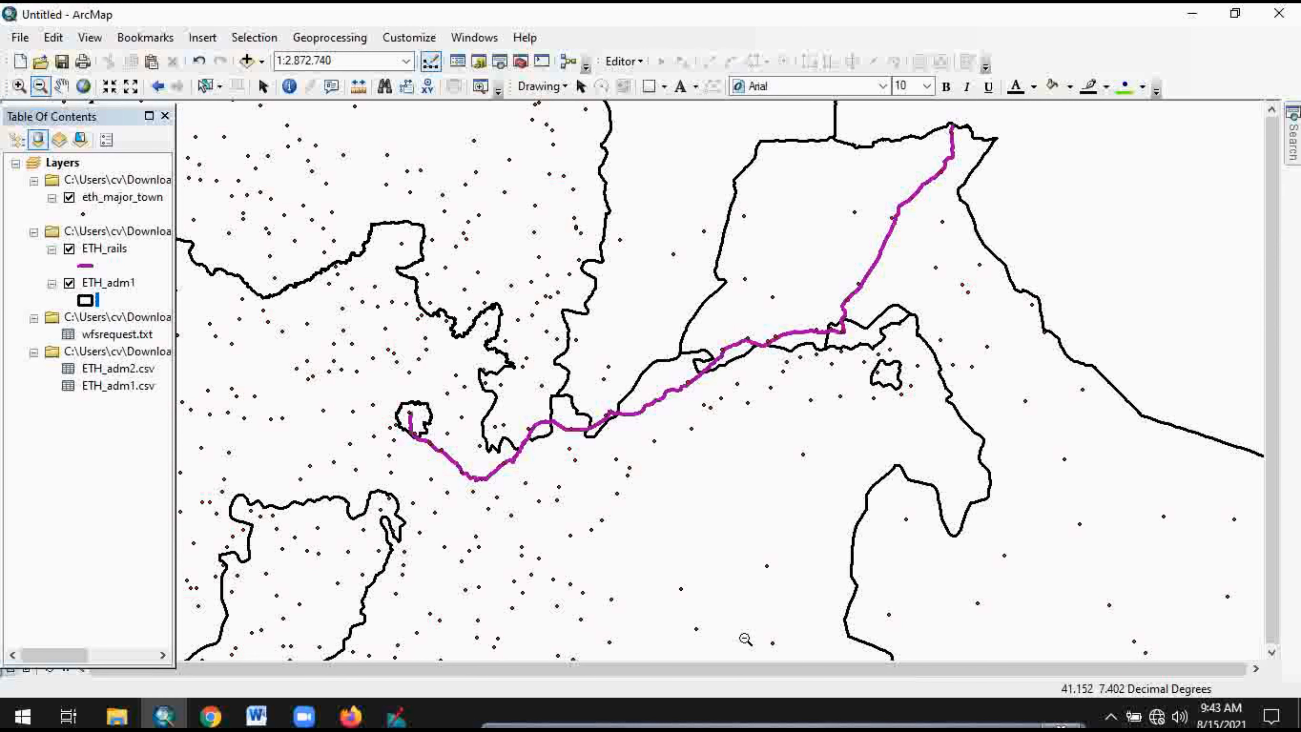
left_click(84, 92)
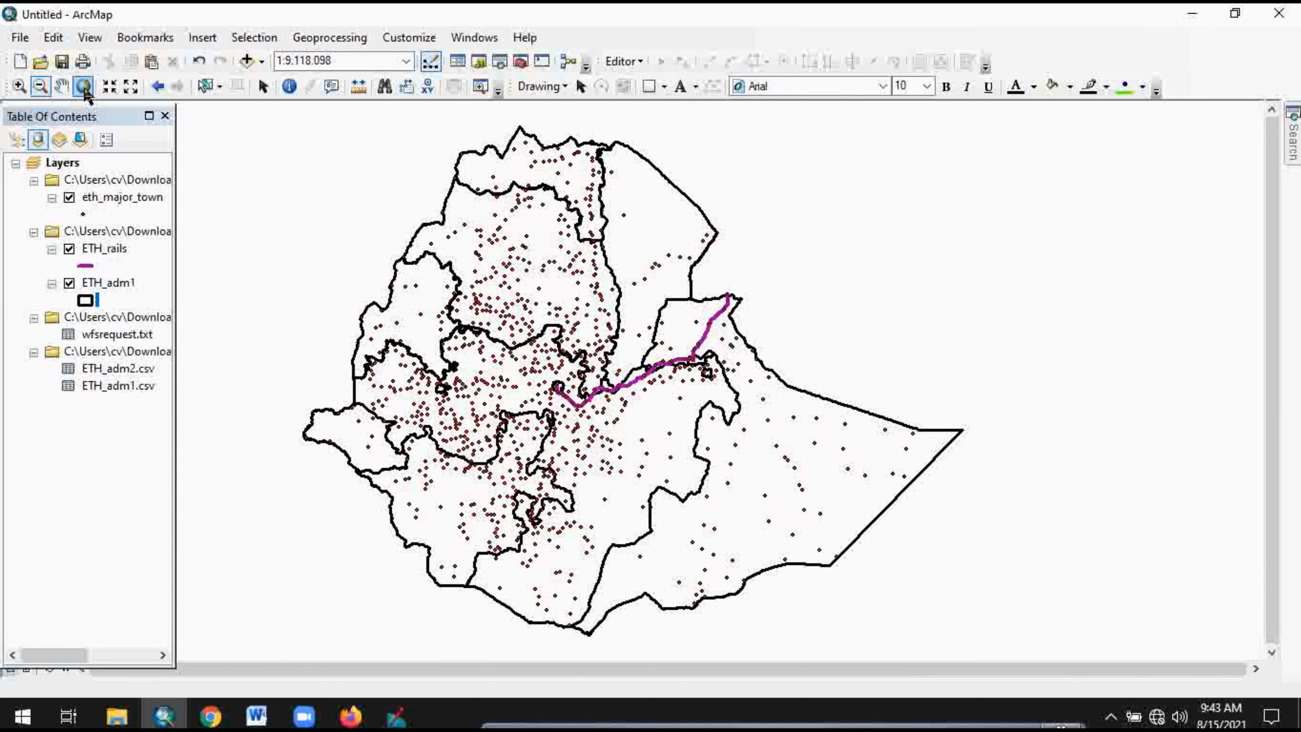
left_click(84, 88)
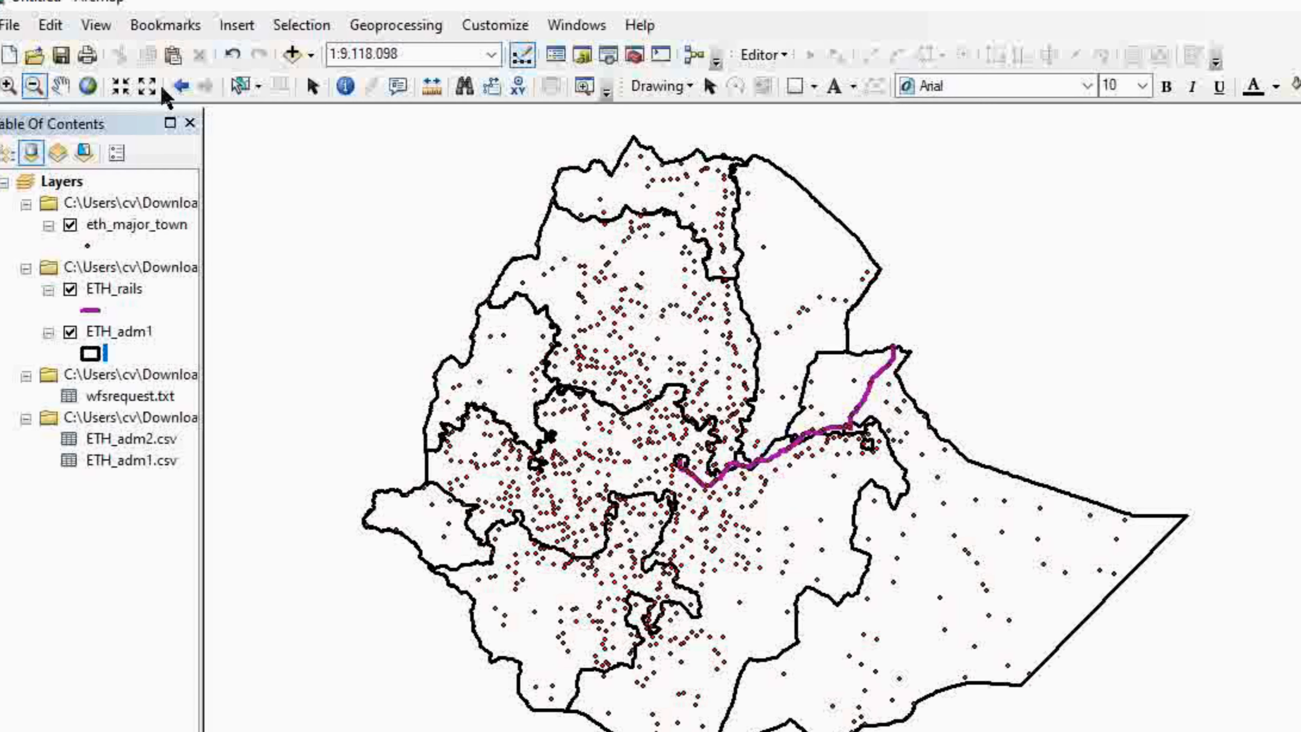
left_click(62, 88)
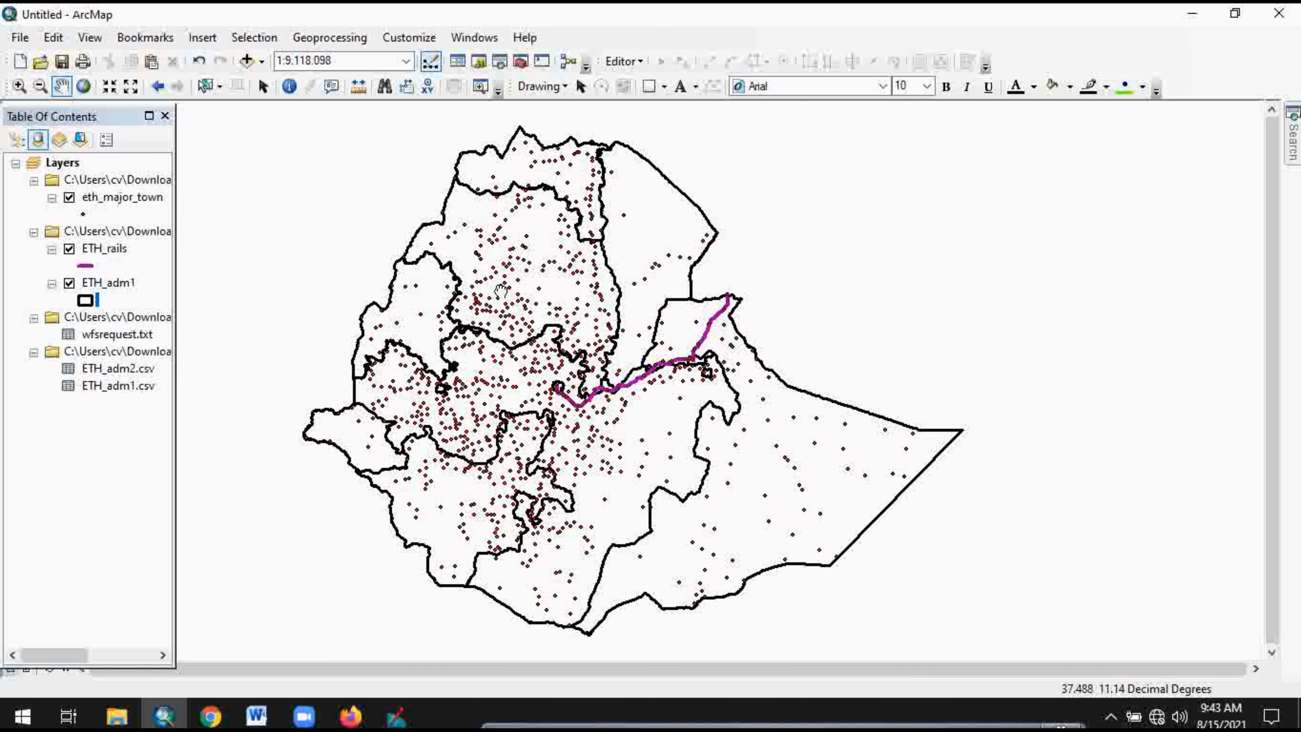
left_click_drag(501, 291, 425, 256)
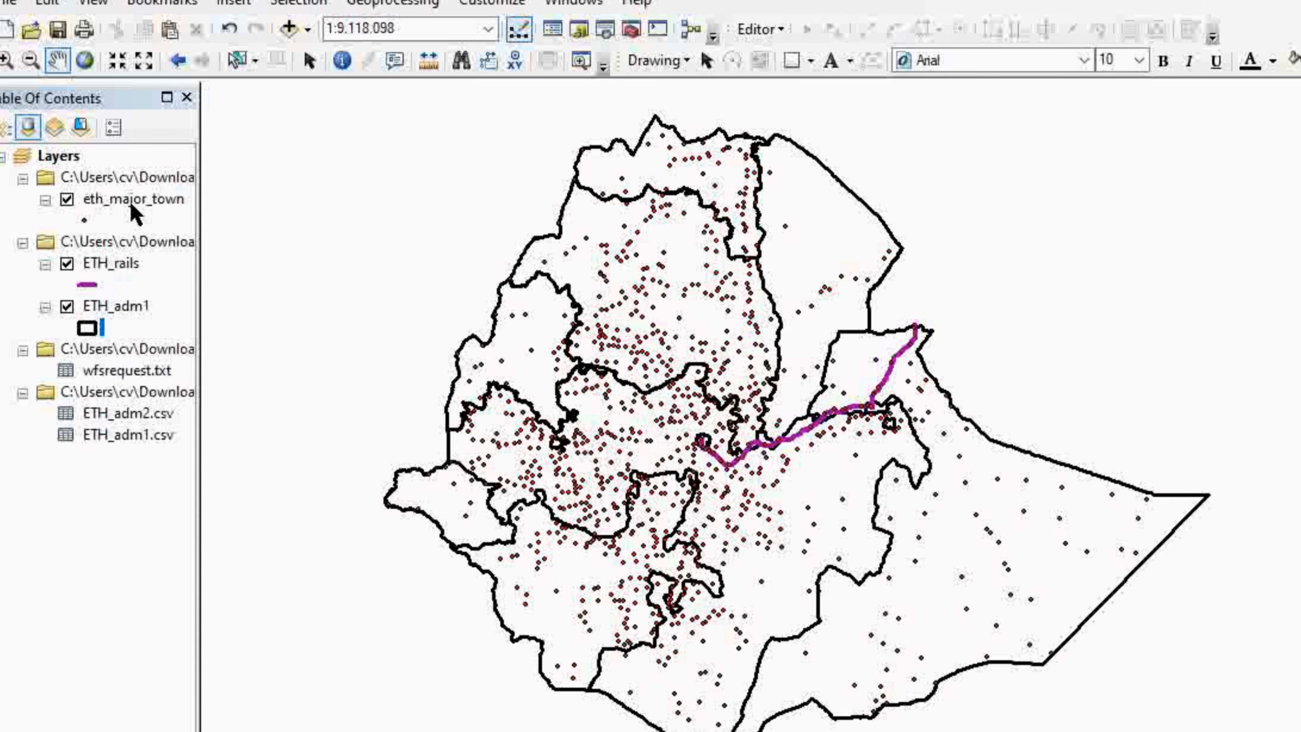
Open the attribute table of eth_major_town and highlight its FID column.
left_click(109, 199)
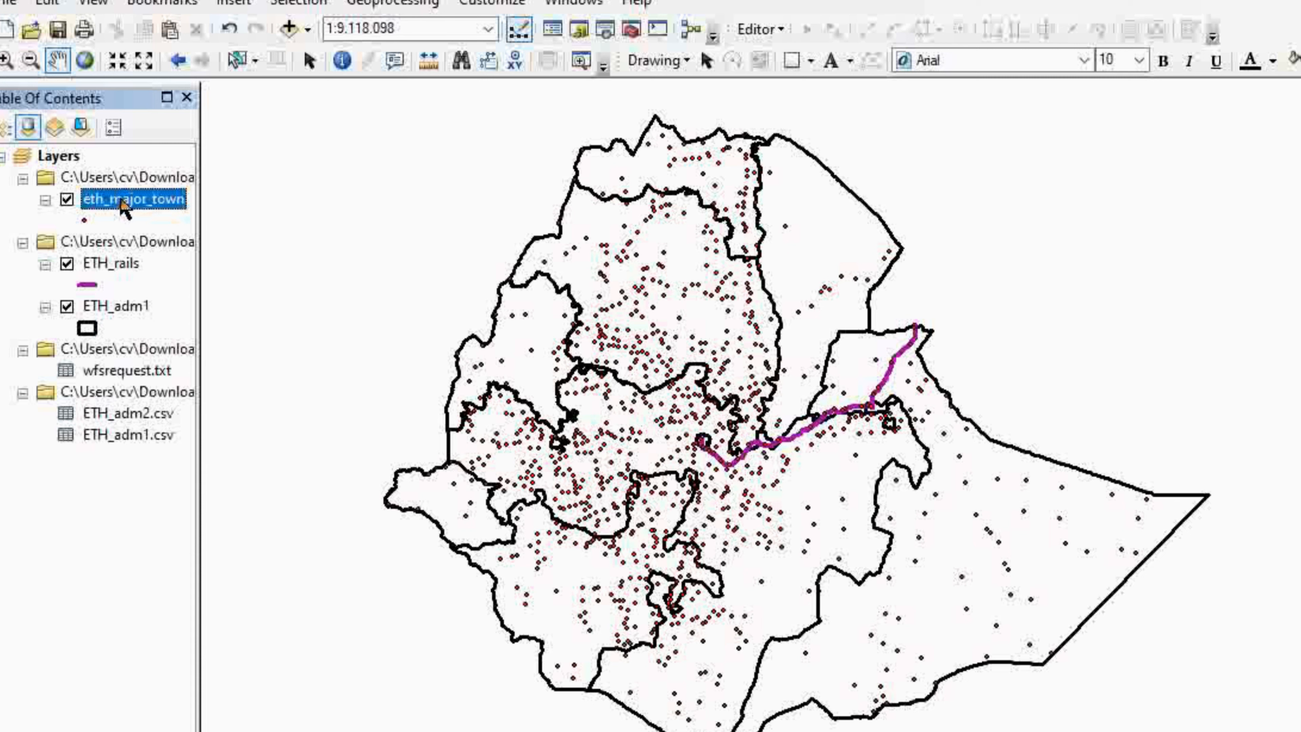
right_click(122, 203)
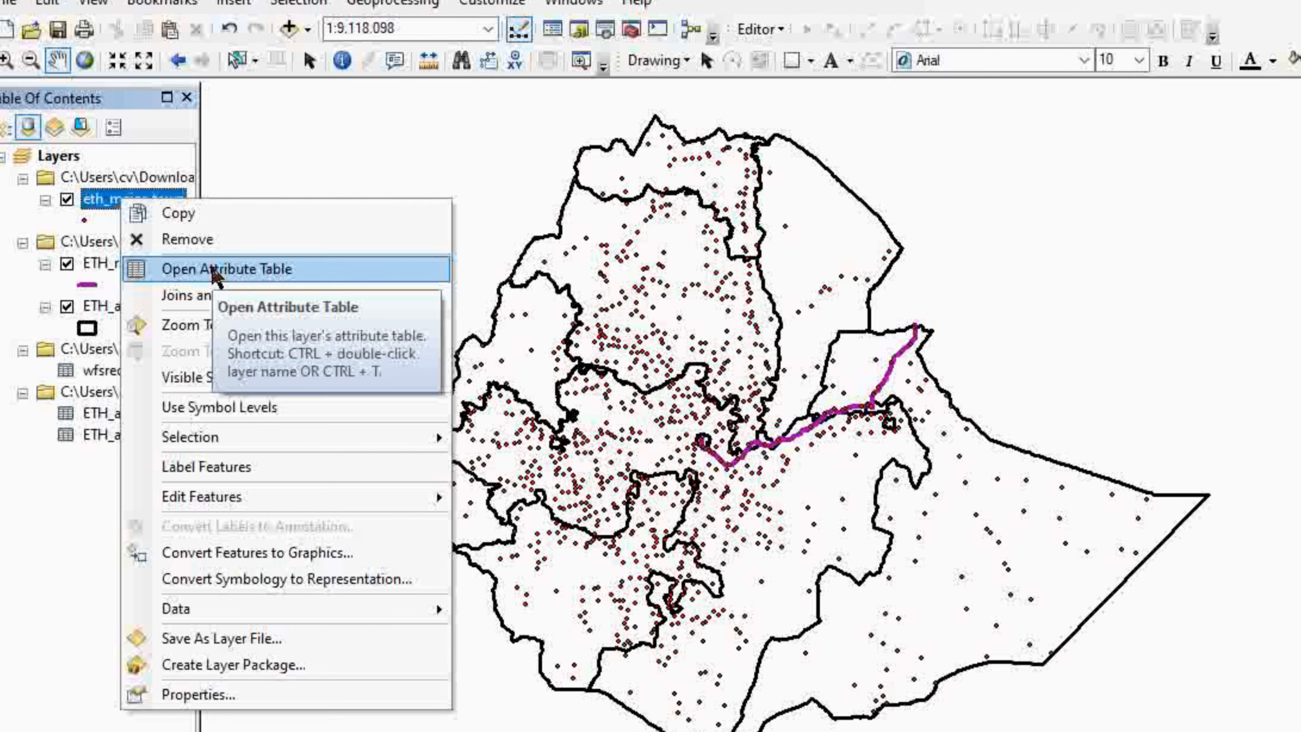
left_click(213, 272)
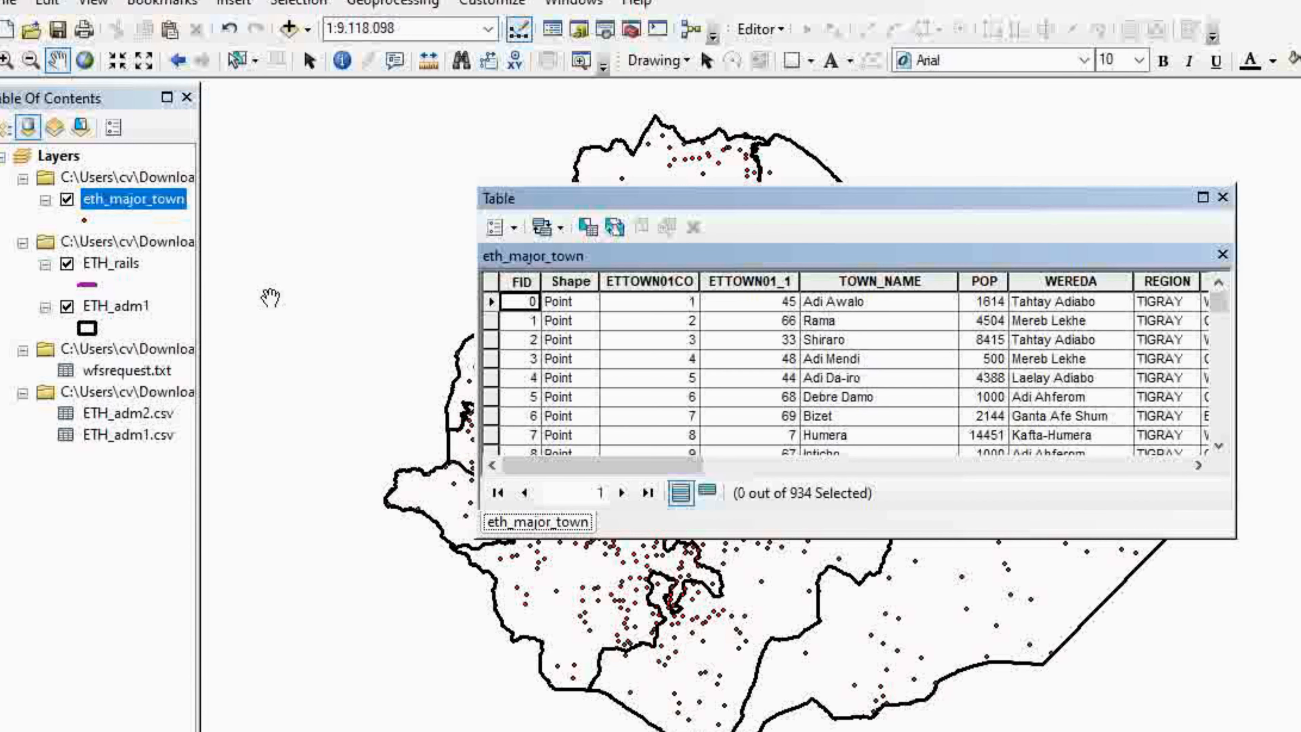
left_click_drag(738, 197, 657, 193)
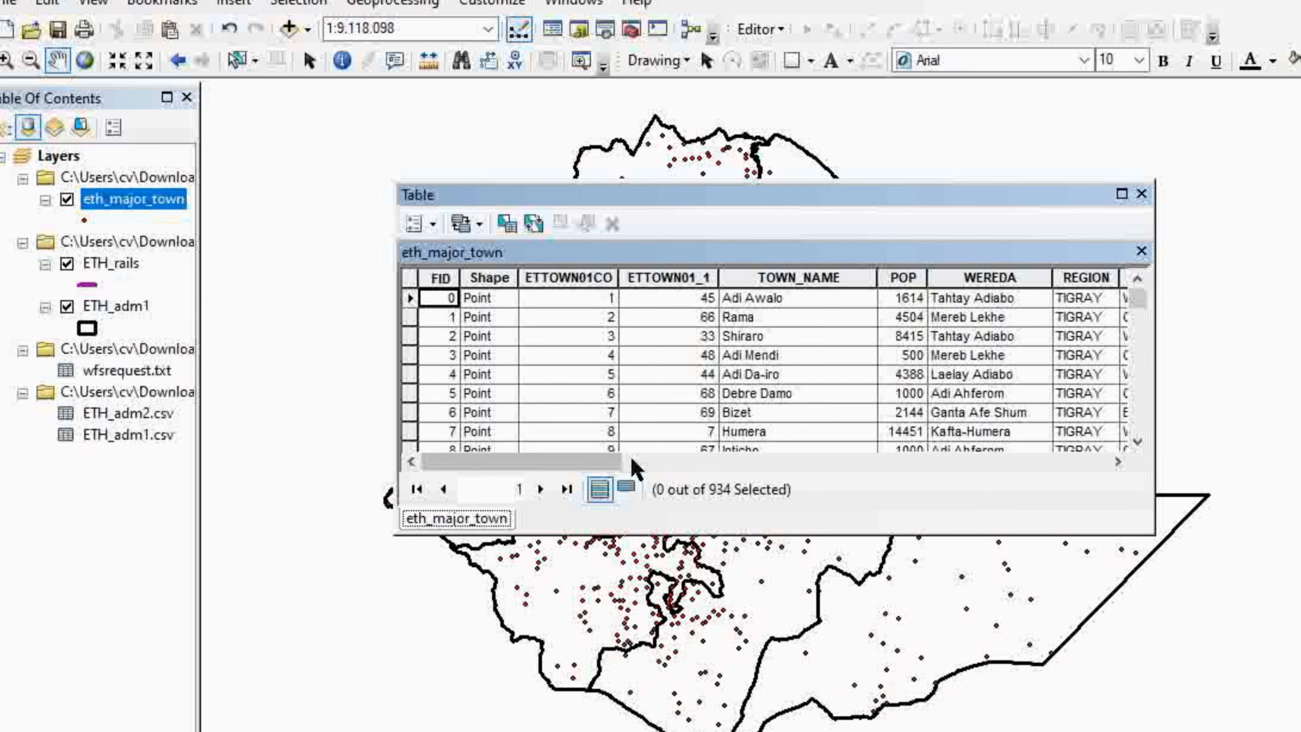
left_click(441, 278)
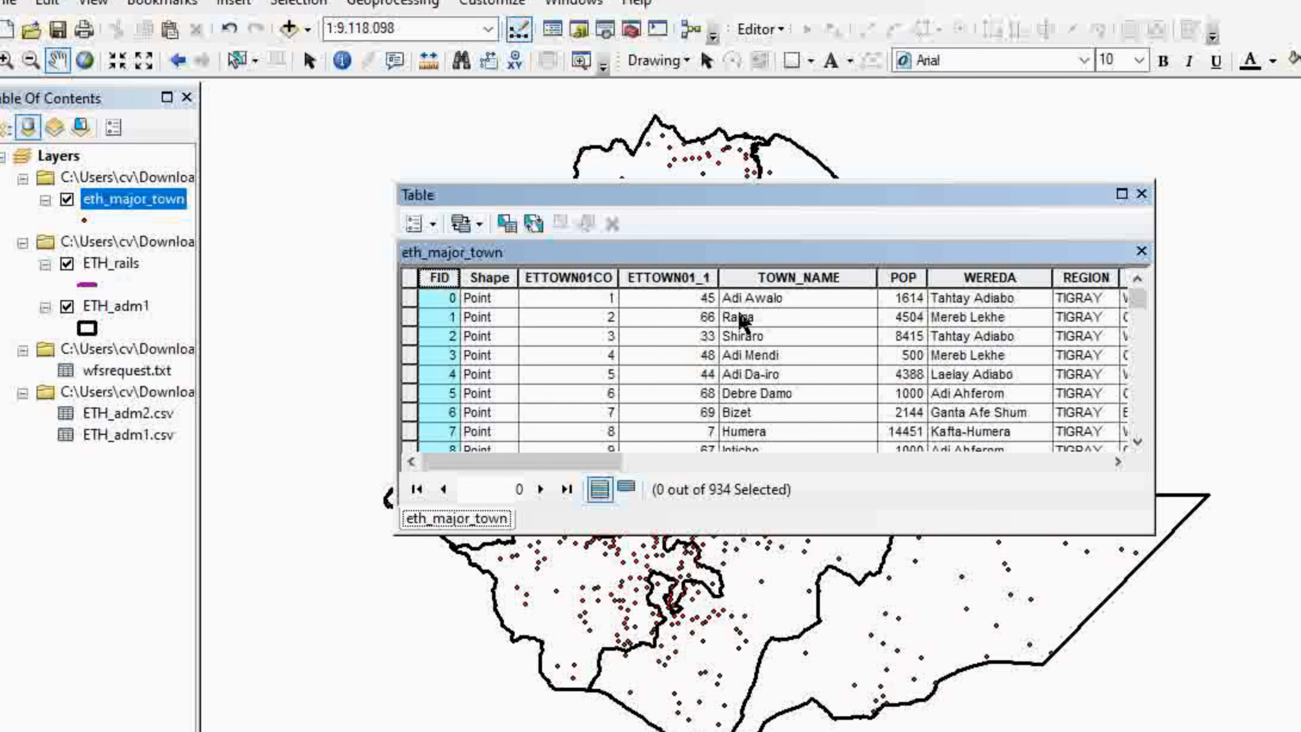
Select the Rama town record and reposition the table so the selected point on the map stays in sight.
left_click(410, 318)
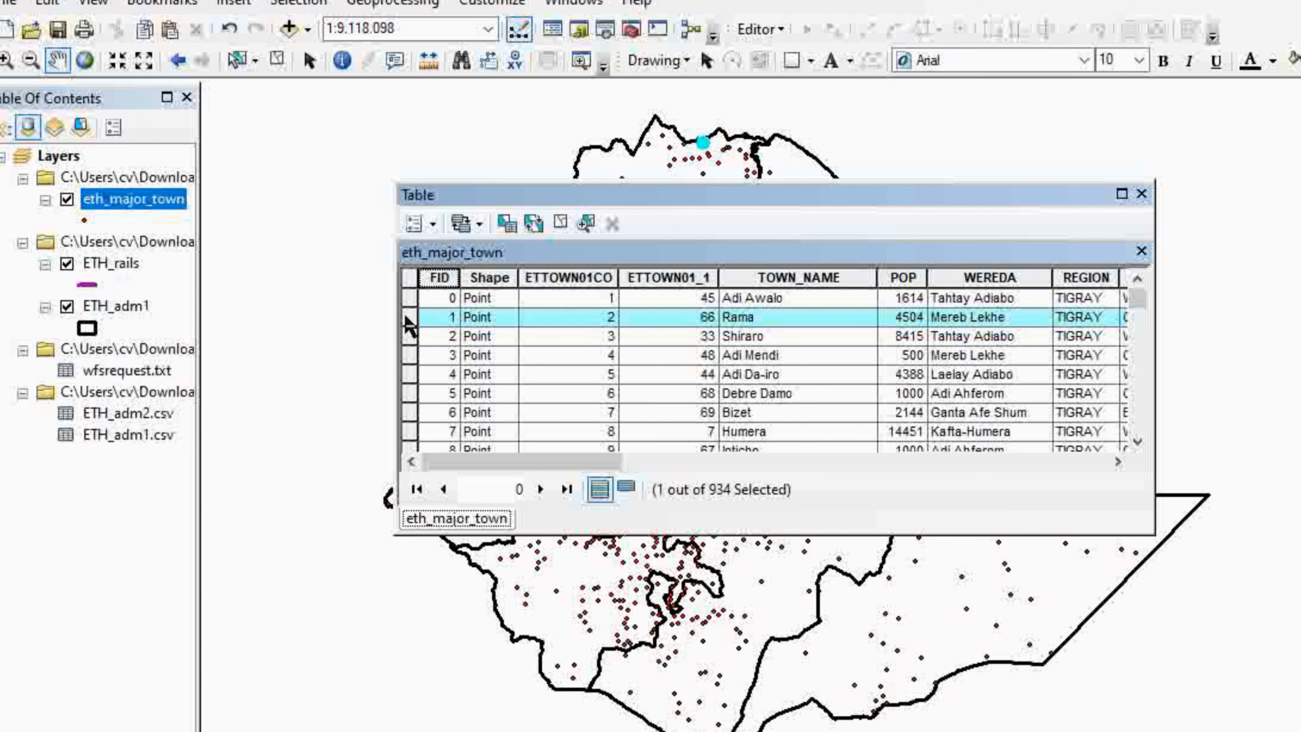
left_click_drag(1008, 204, 1014, 329)
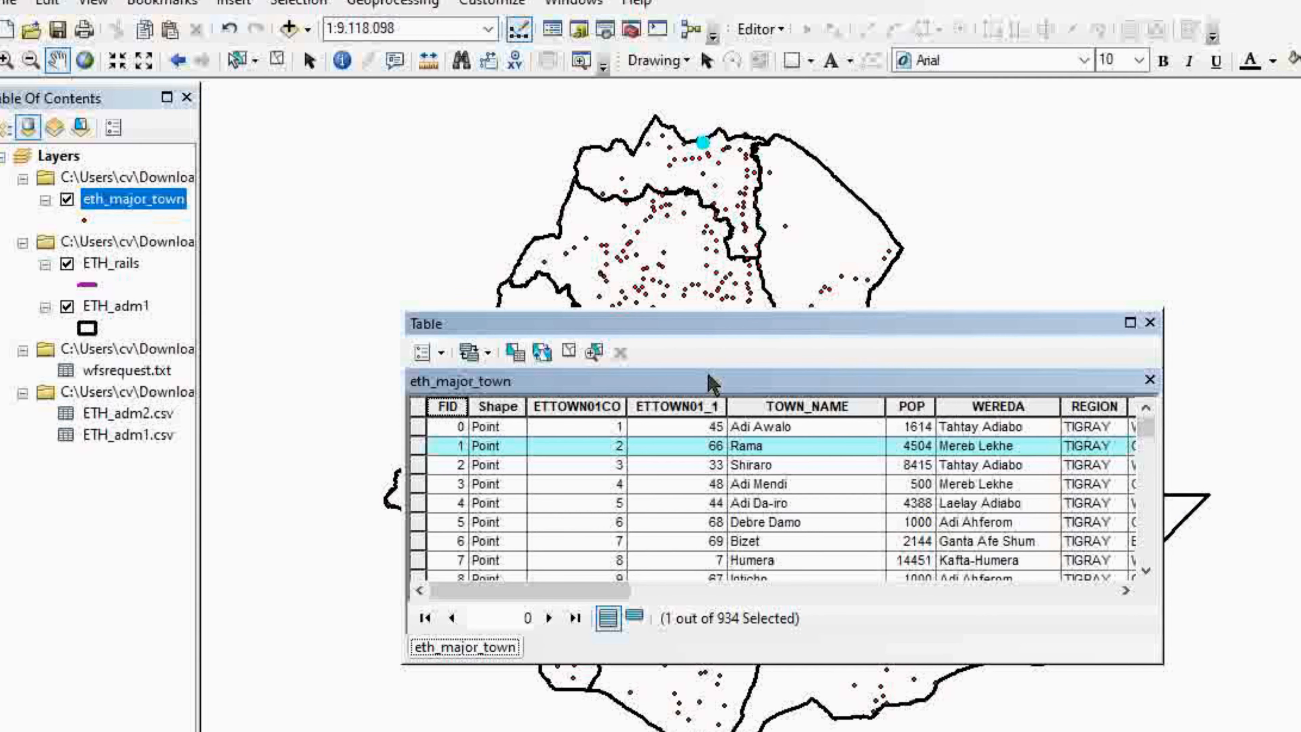
left_click_drag(689, 323, 608, 264)
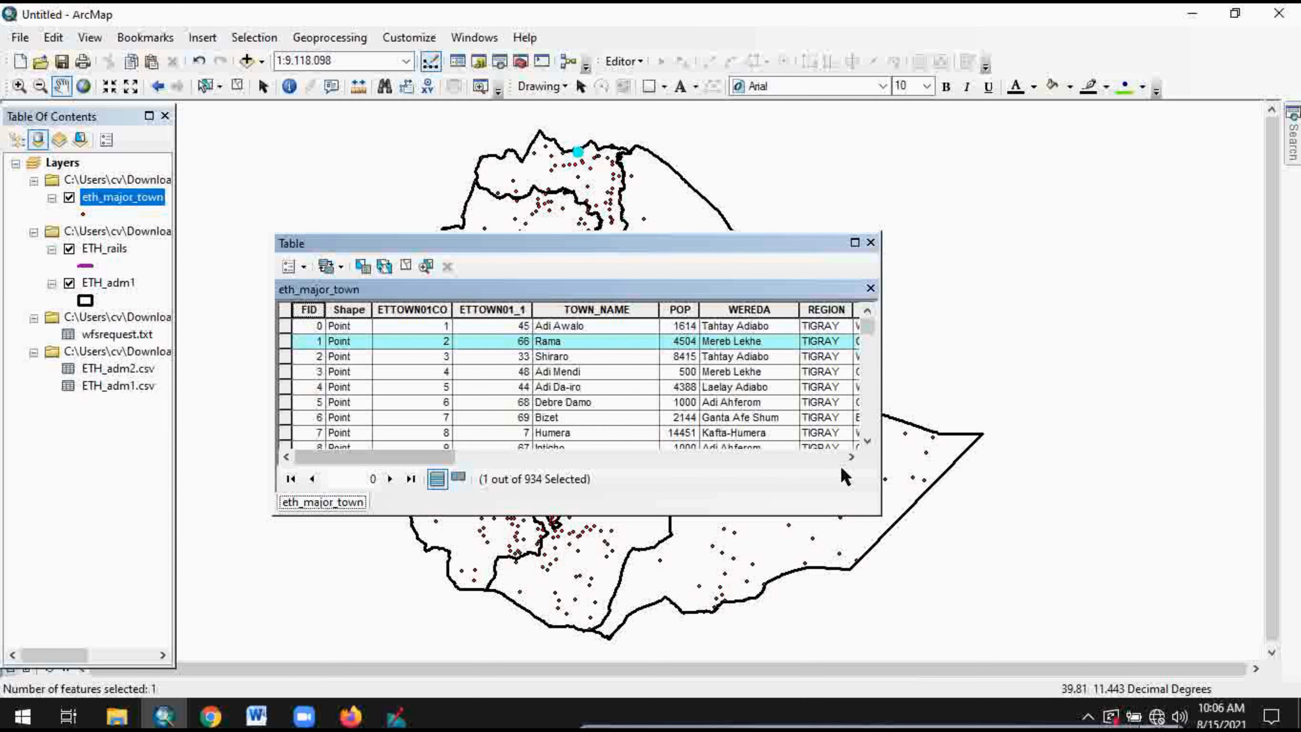
Examine the further attribute columns of eth_major_town, such as ZONES and POPURB, for the Rama record.
left_click(851, 457)
left_click(851, 457)
left_click(851, 457)
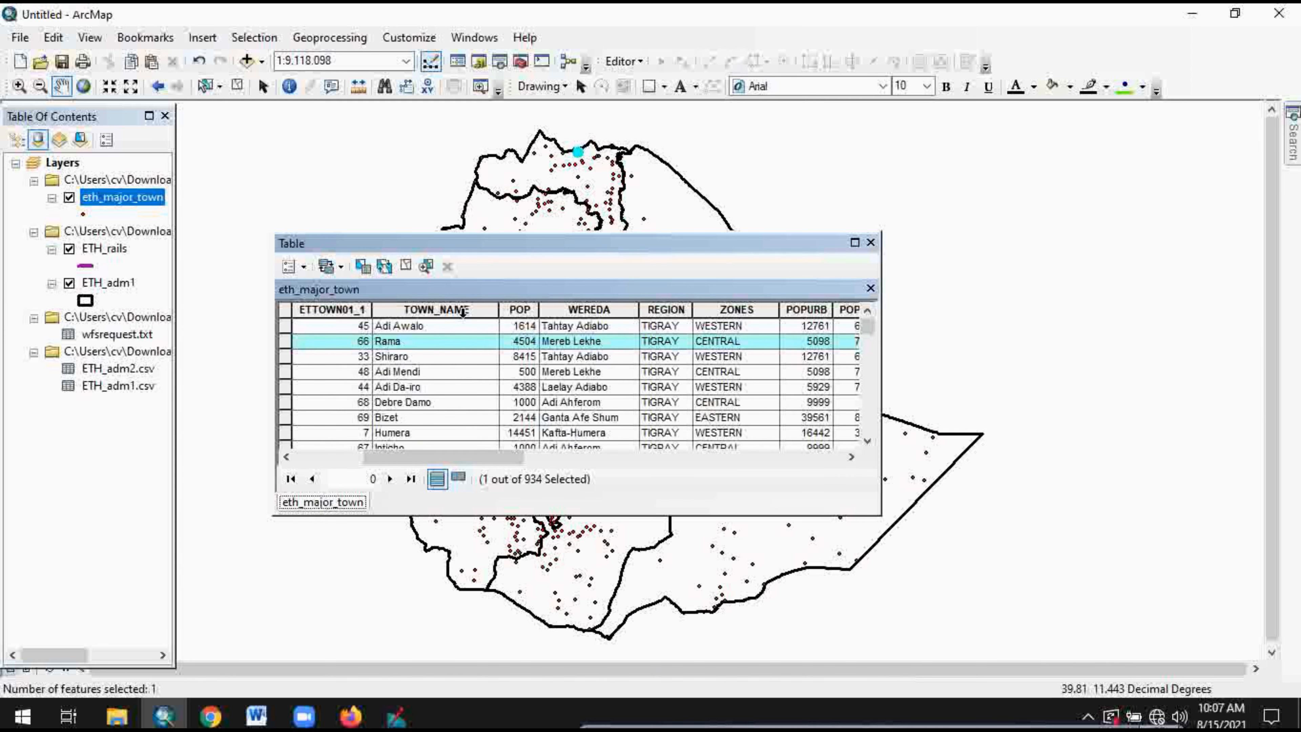
left_click(284, 342)
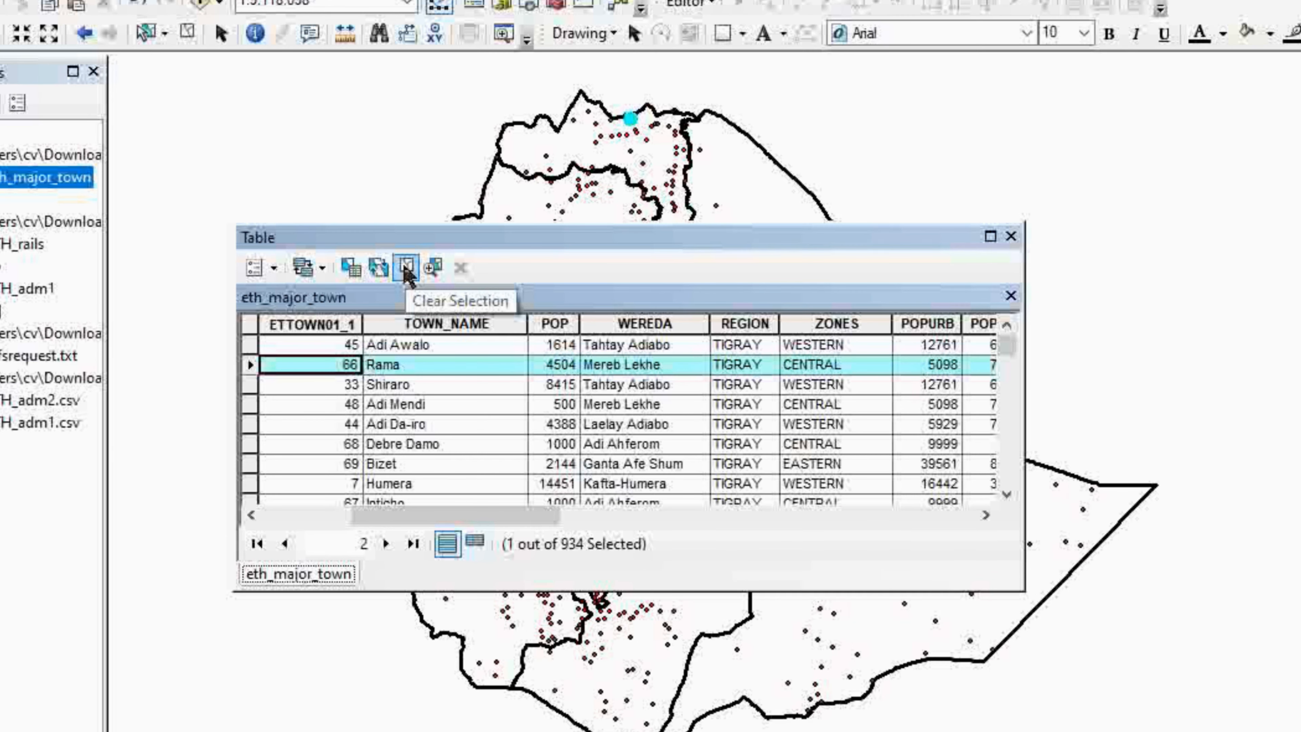
Clear the selected record and add a Short Integer field named Area to the eth_major_town attribute table.
left_click(408, 271)
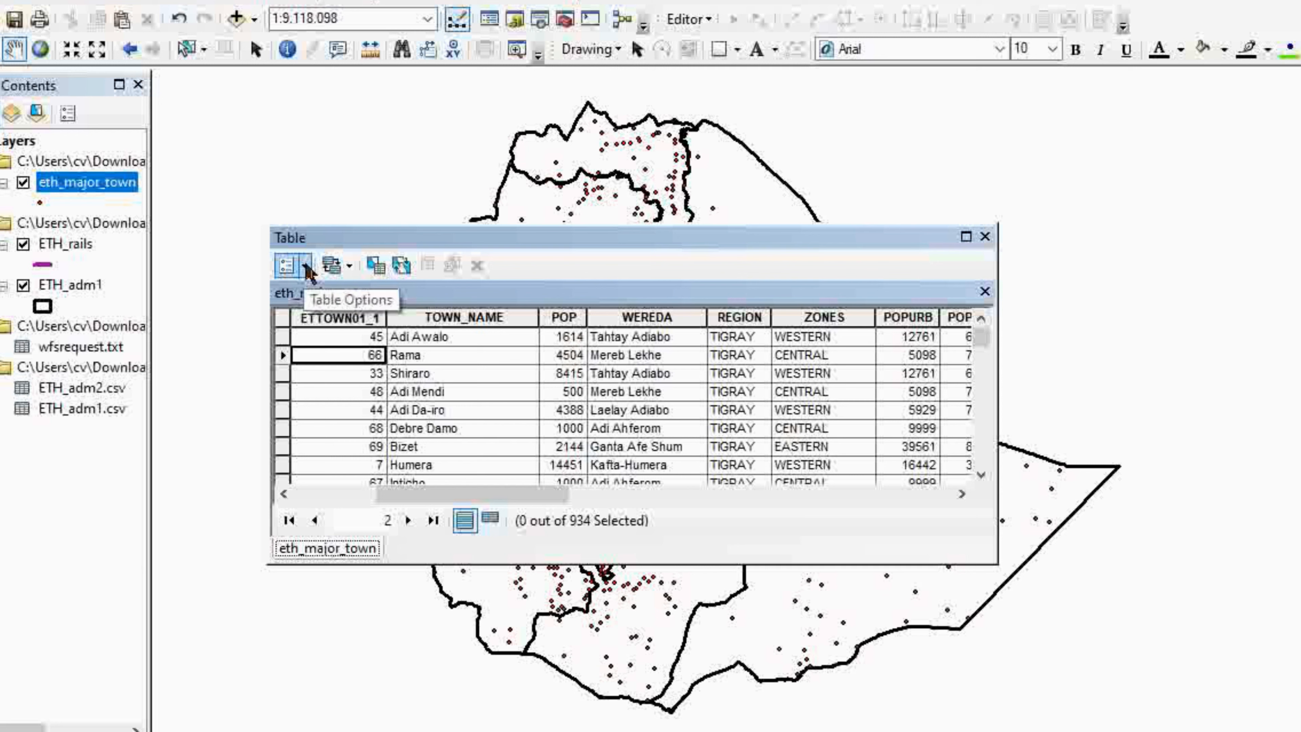
left_click(304, 271)
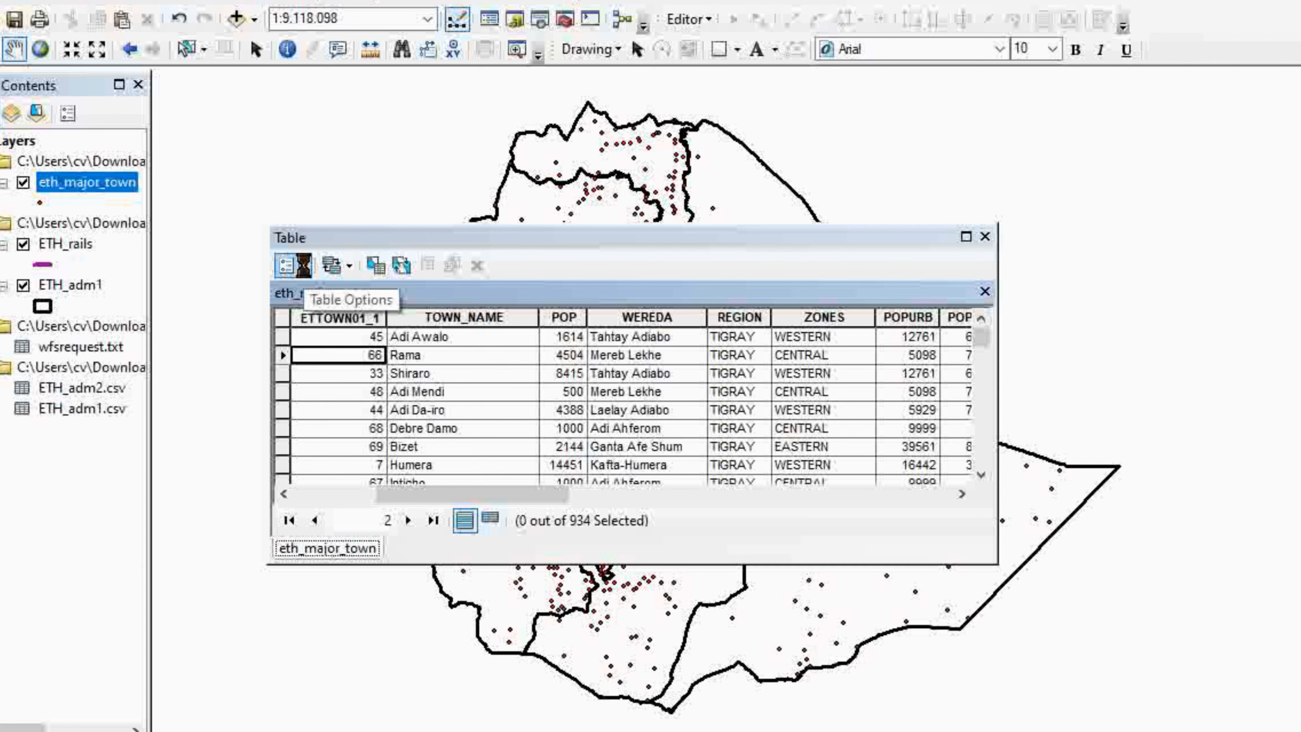
left_click(305, 267)
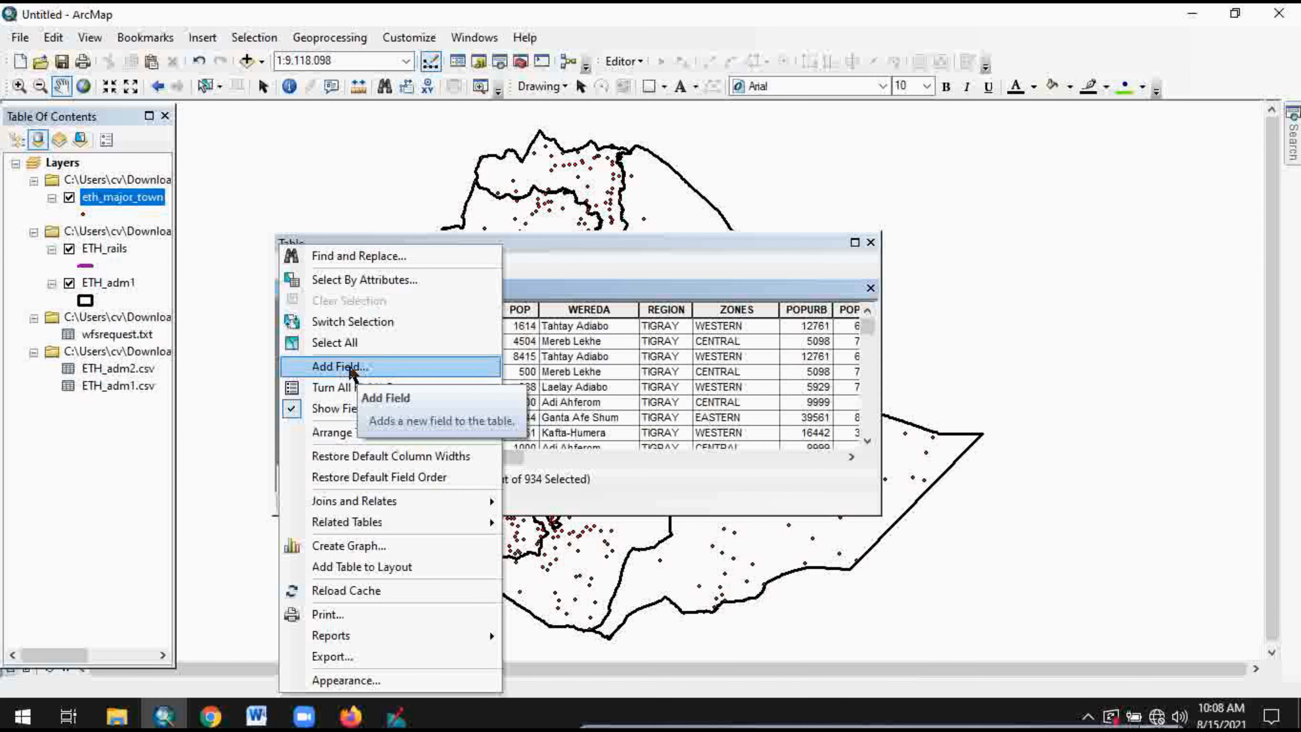
left_click(356, 369)
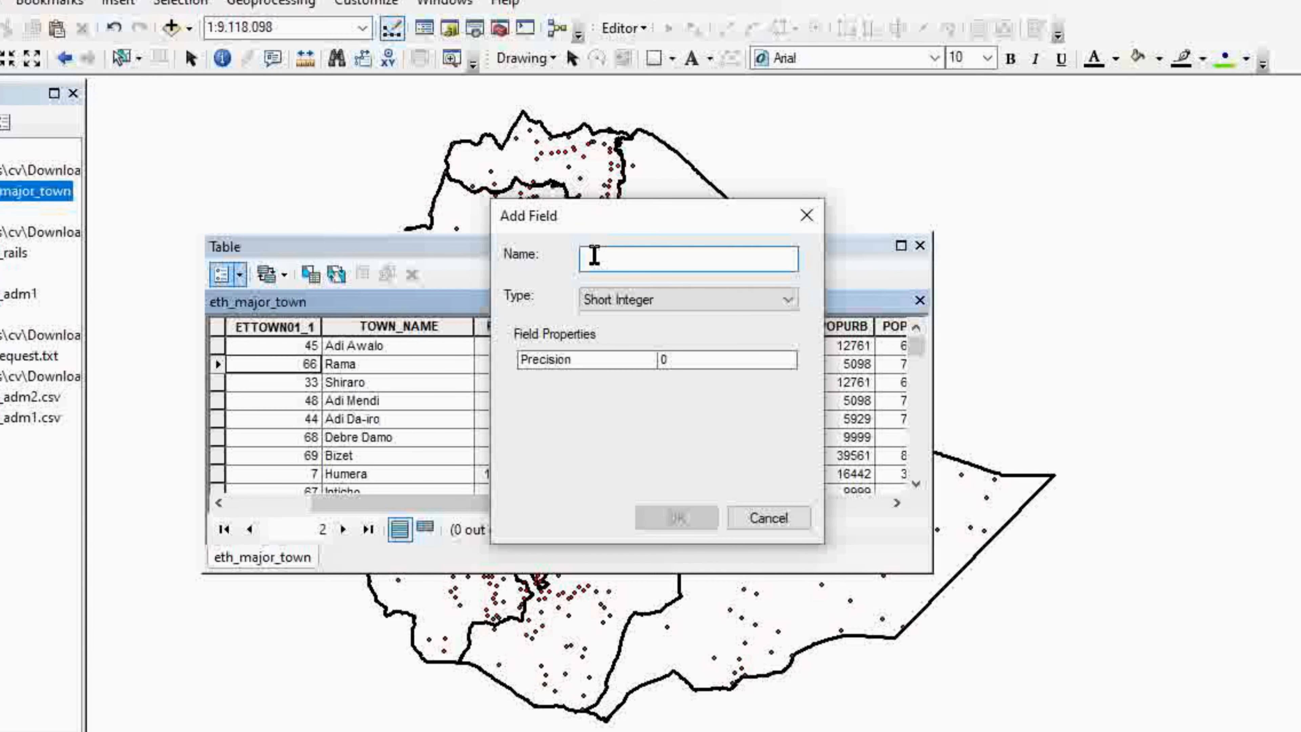
type("area")
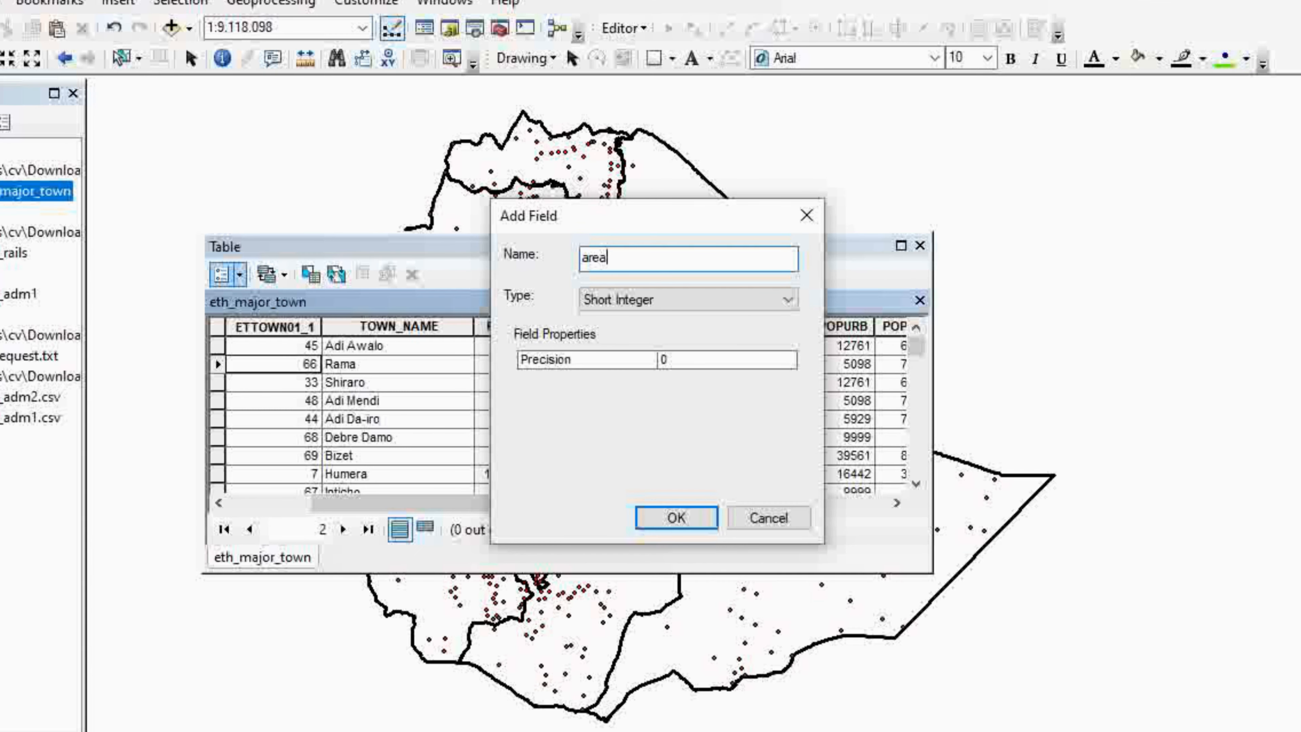
left_click(589, 259)
key("BackSpace")
type("A")
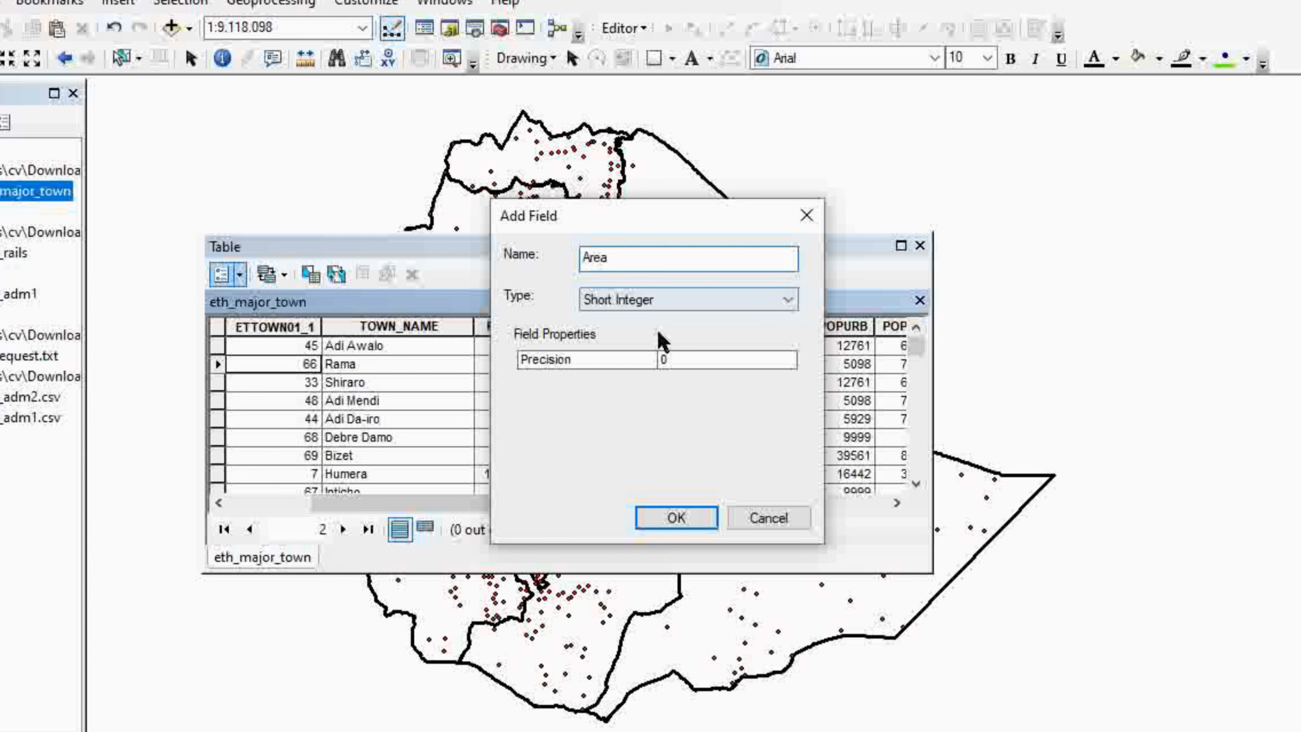
left_click(792, 301)
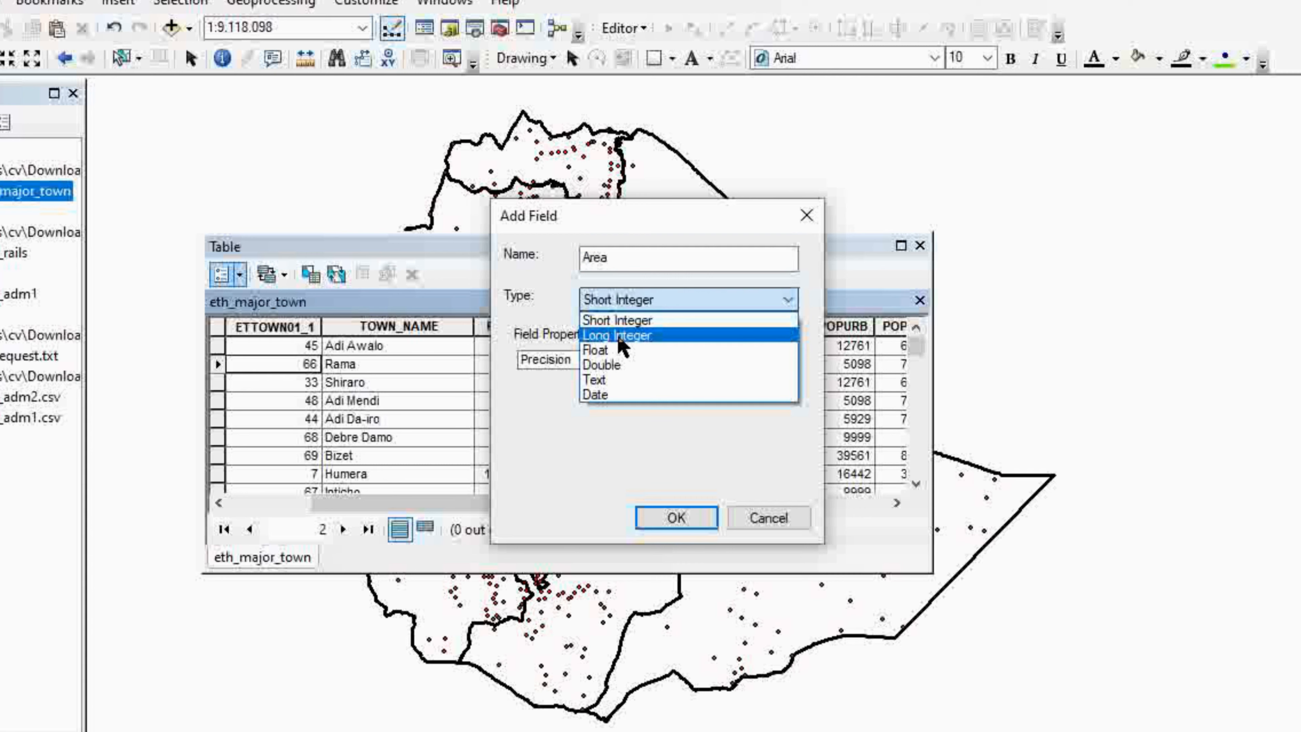
left_click(613, 321)
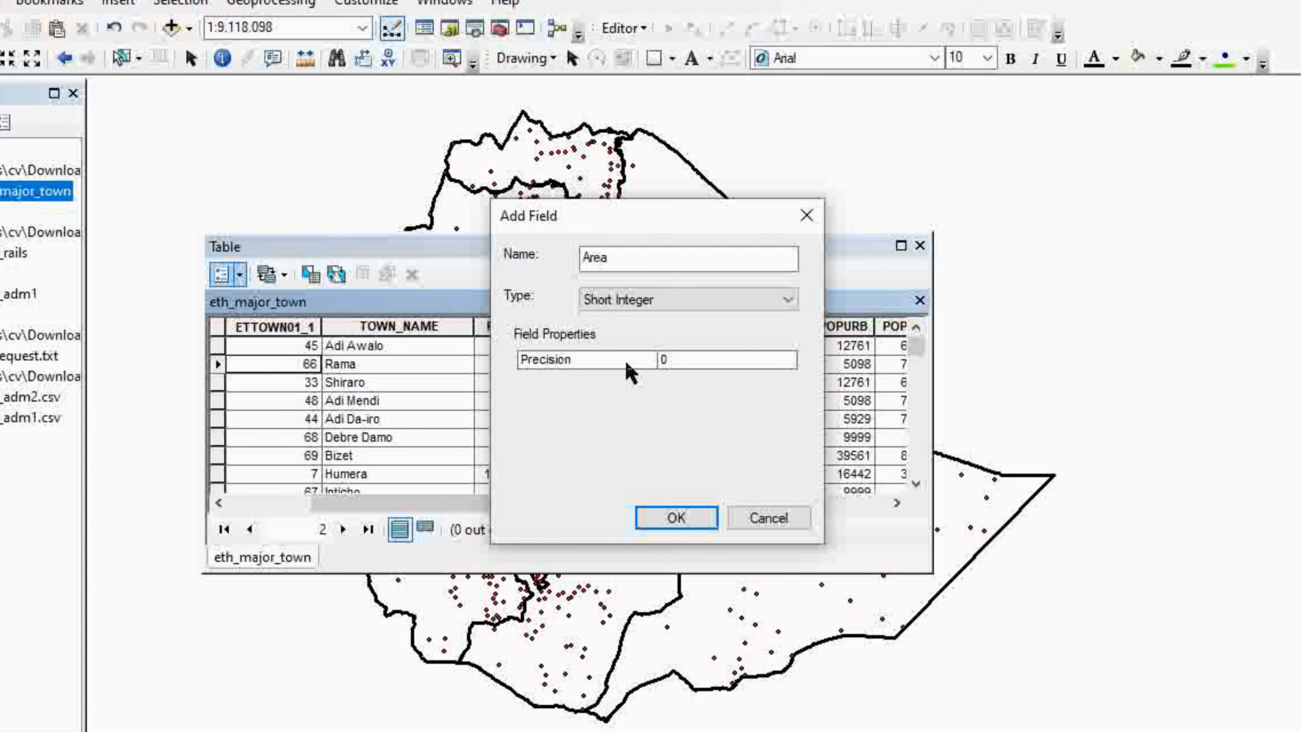
left_click(668, 515)
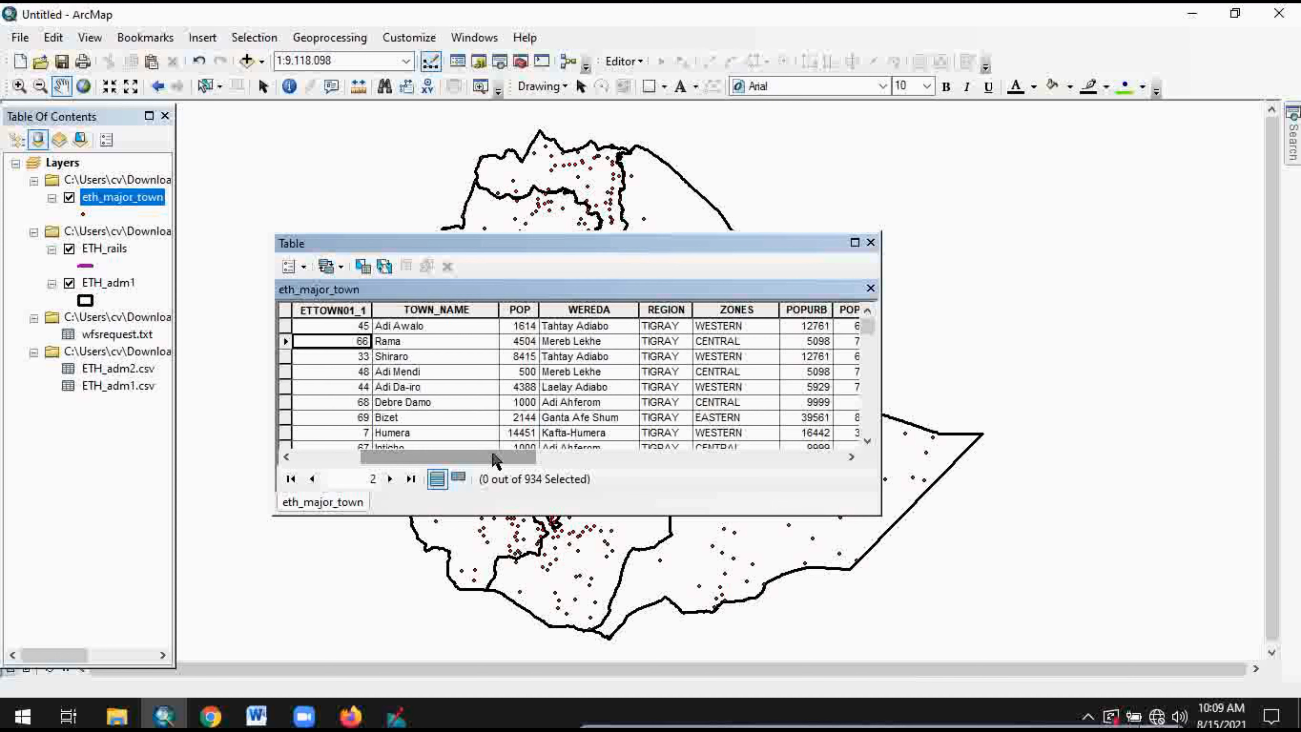
Look at the Area column at the end of the table, highlighting the column and the first town record.
left_click_drag(496, 460, 802, 459)
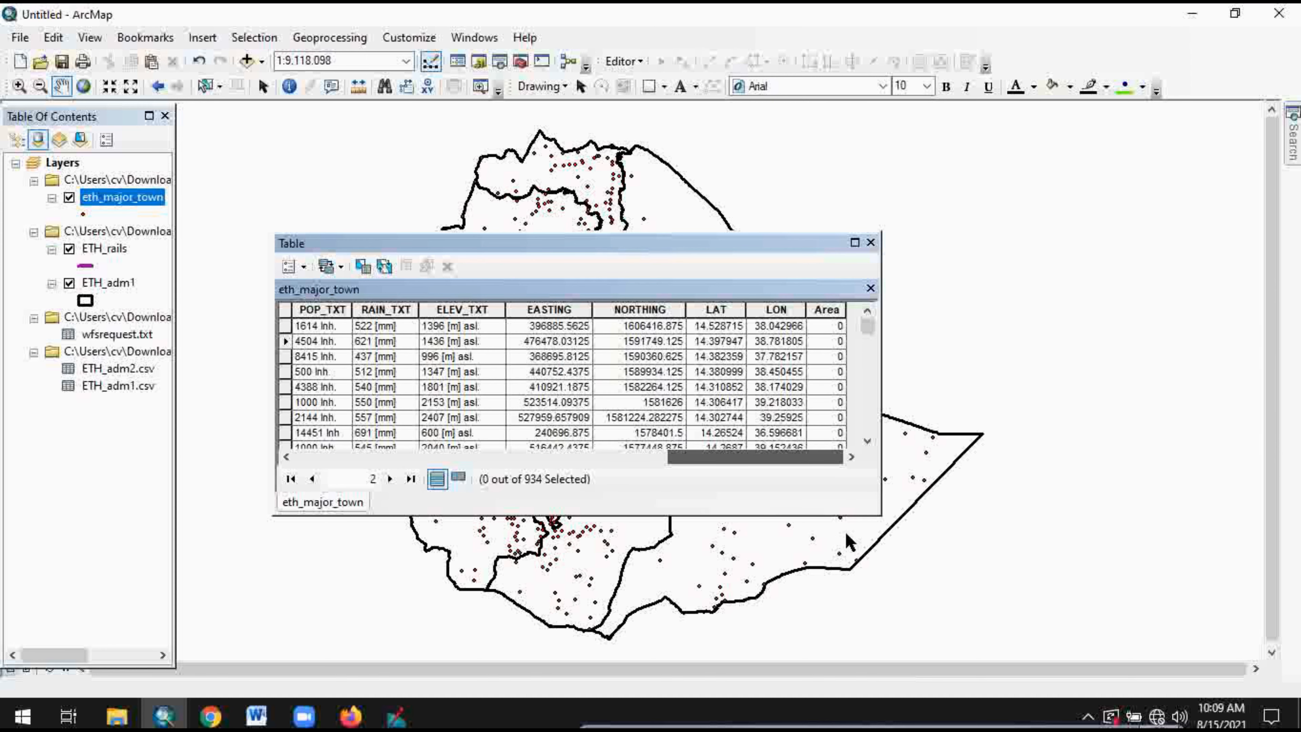
left_click(827, 310)
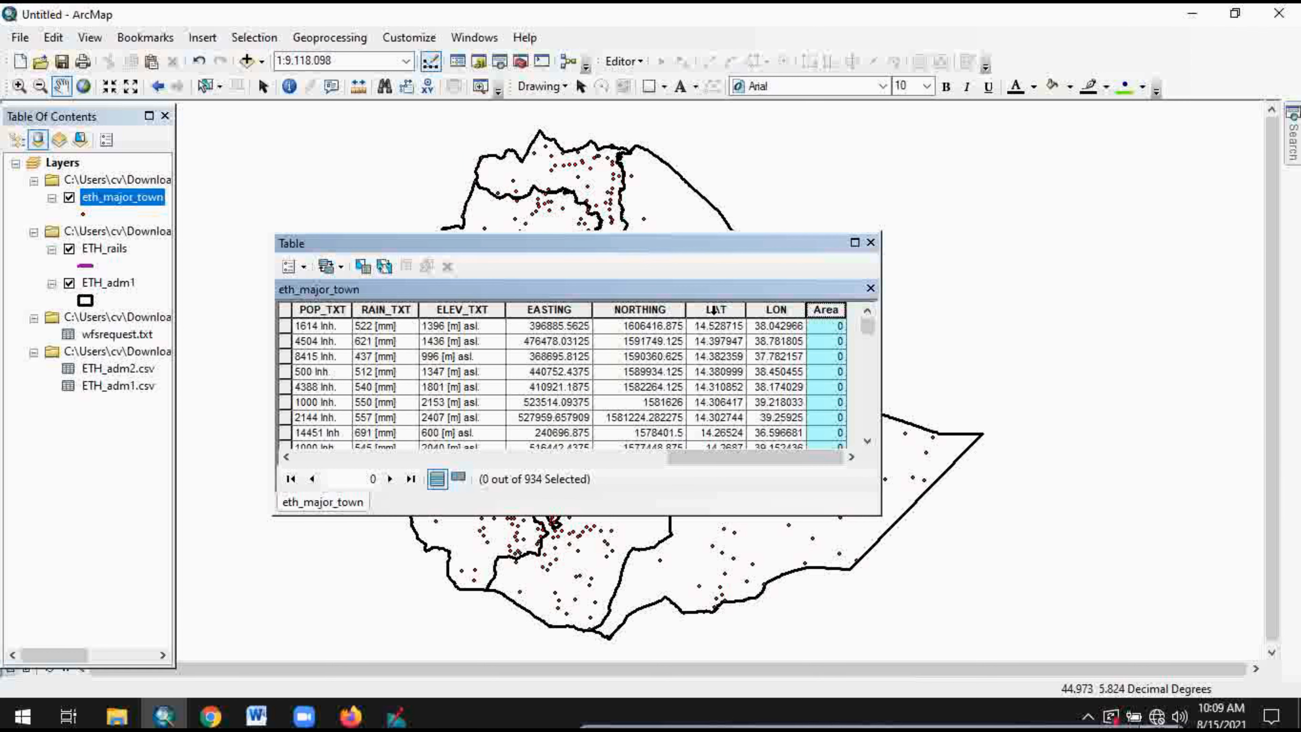
left_click(285, 329)
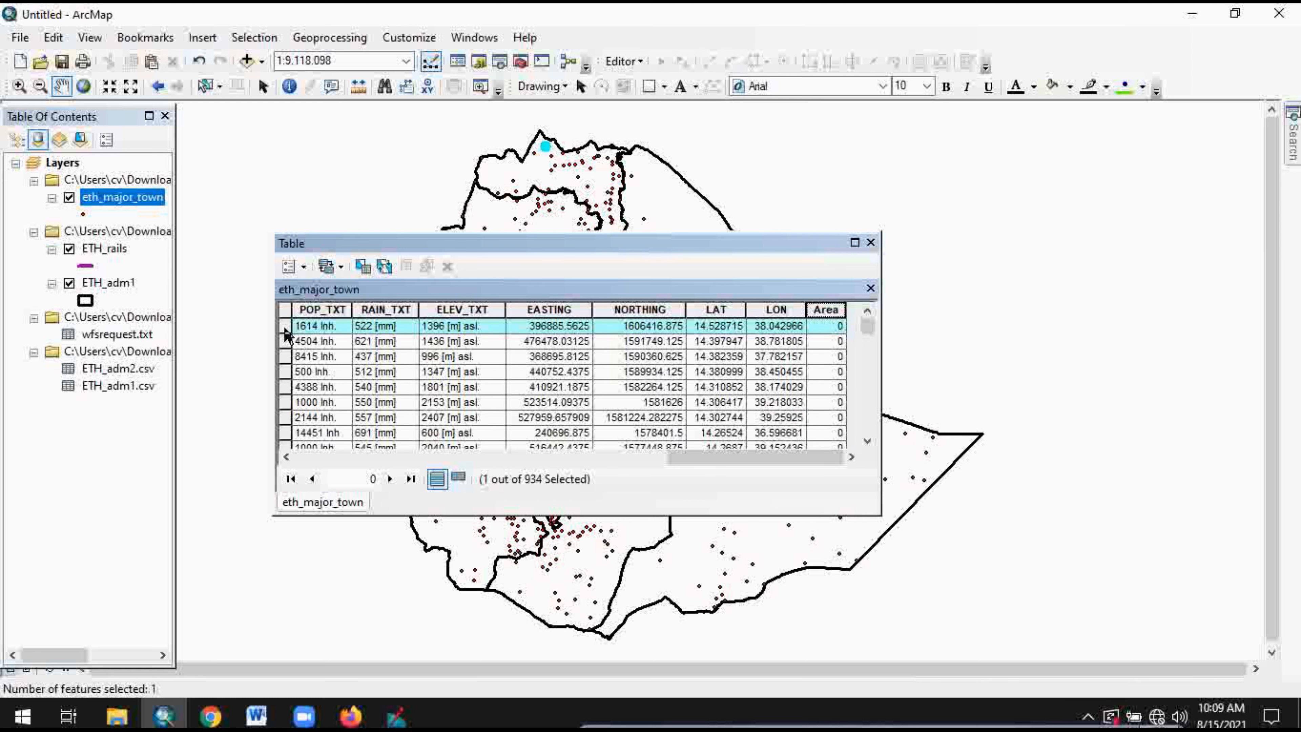
Delete the Area field from the eth_major_town attribute table.
left_click(823, 311)
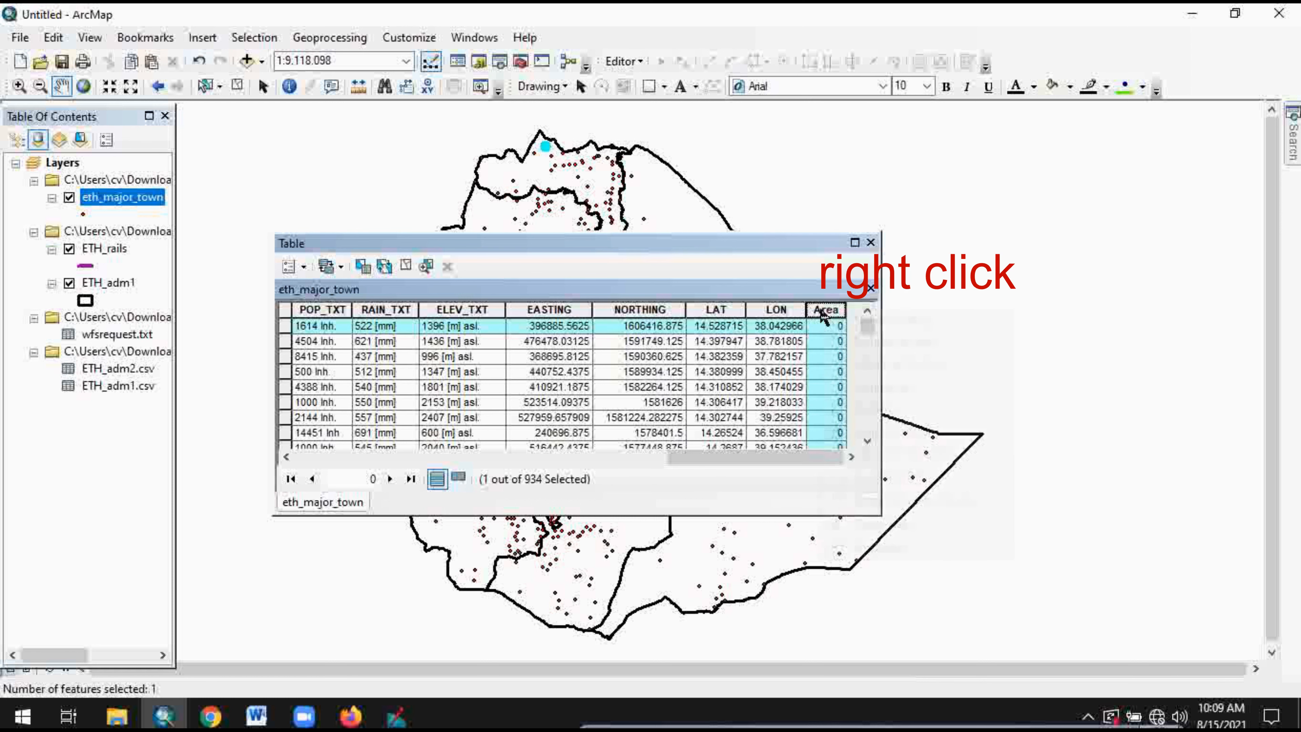
right_click(823, 314)
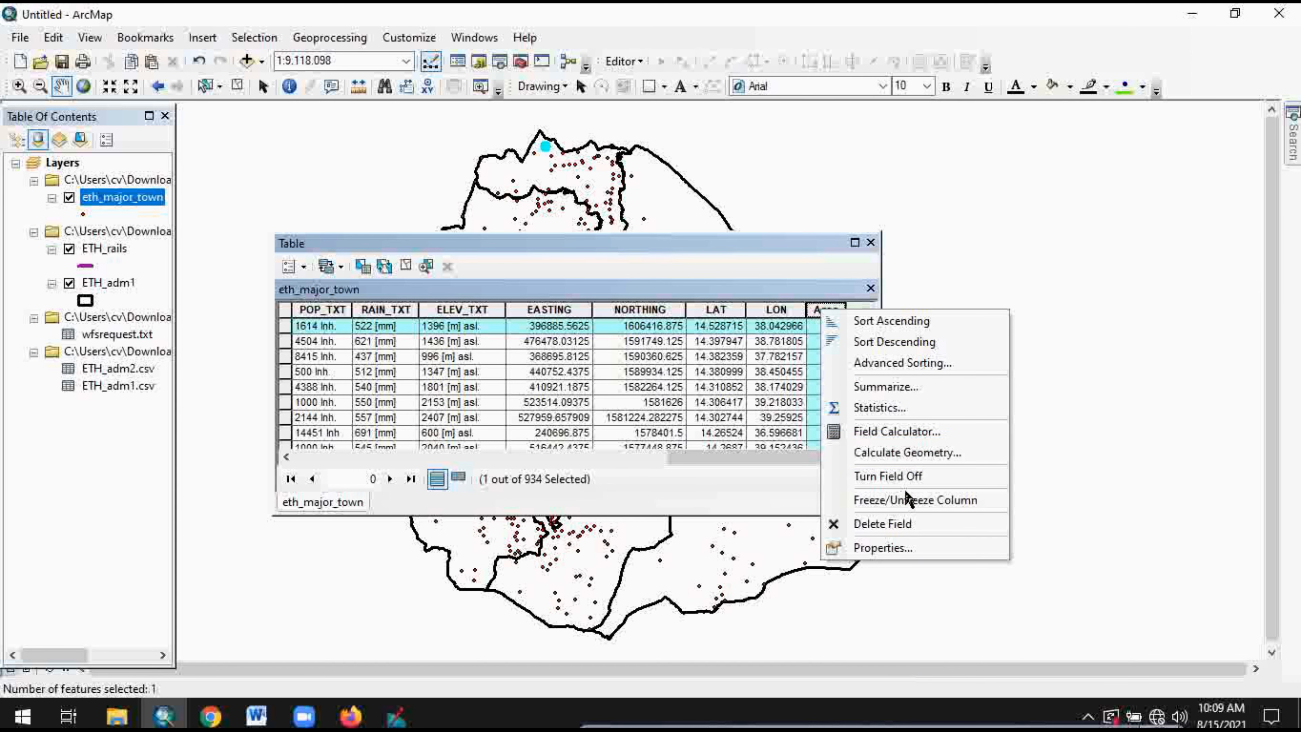
left_click(884, 525)
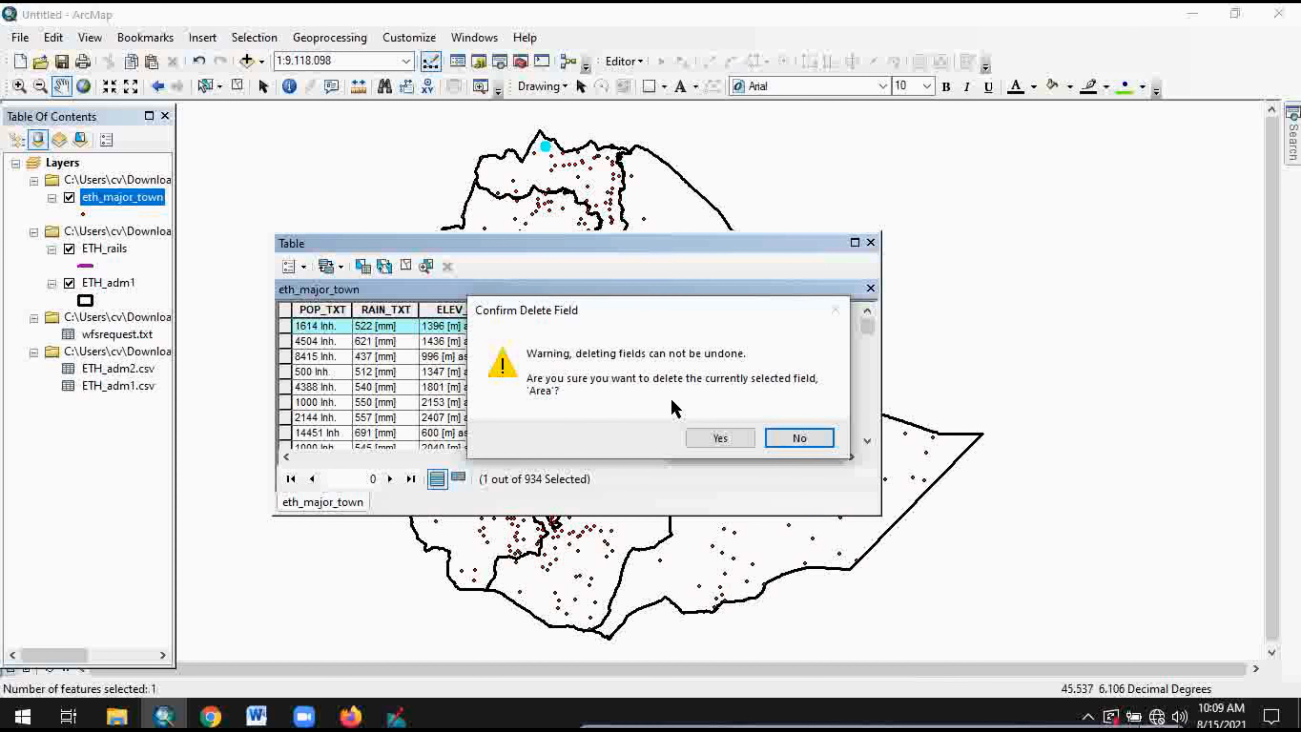
left_click(719, 439)
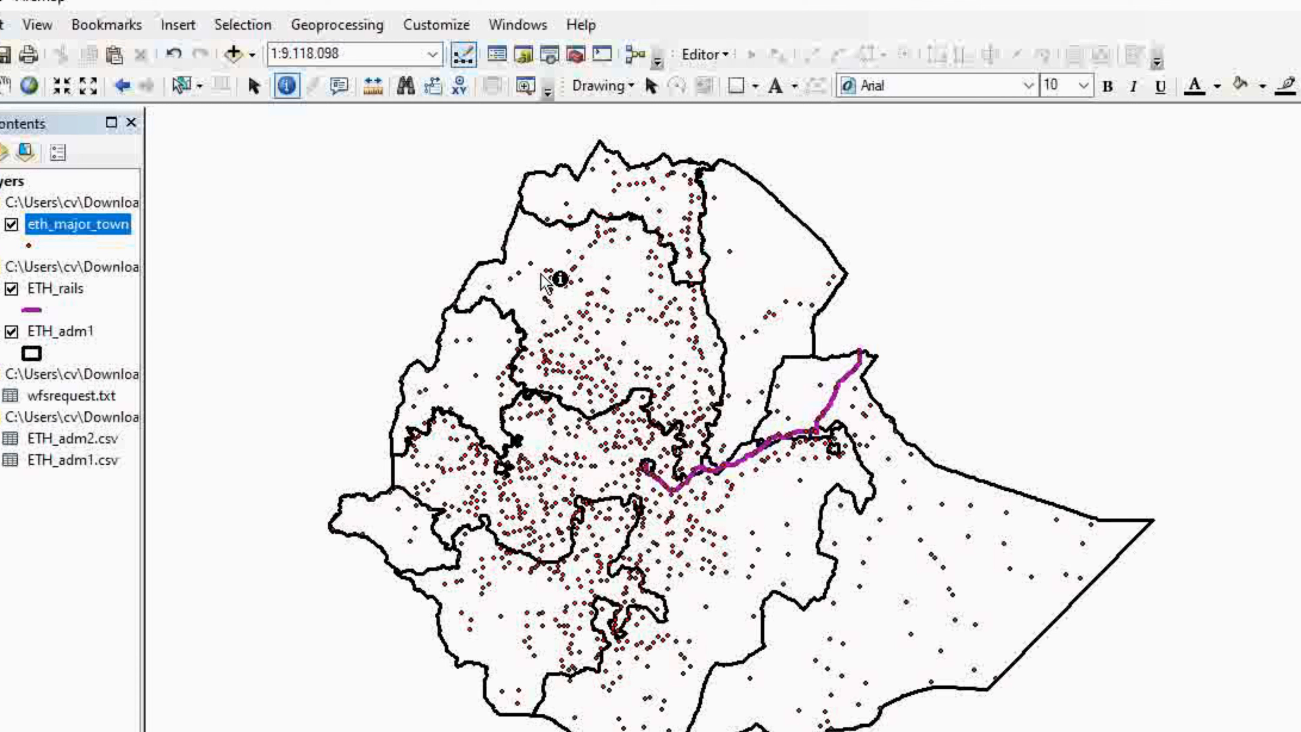
Identify a town point near the western boundary of the Amhara region and review all its attribute values.
left_click(489, 288)
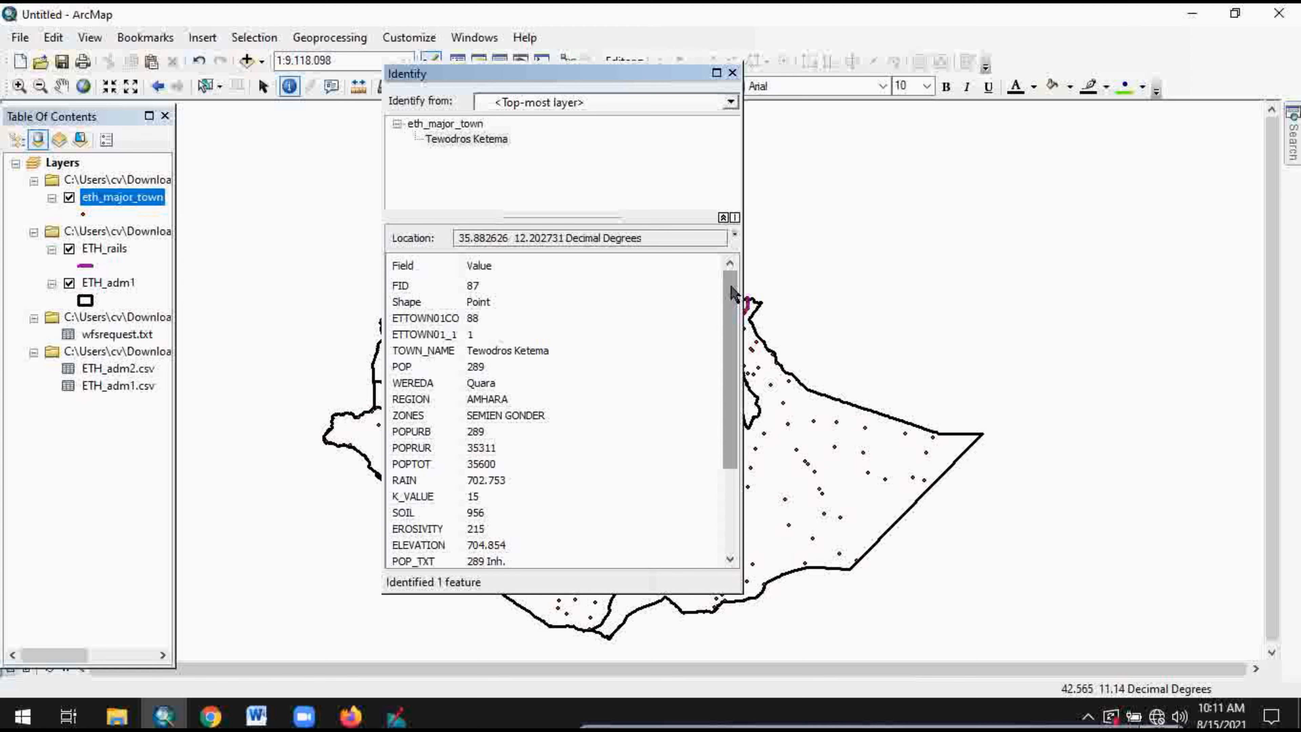
mouse_move(731, 290)
left_mouse_down()
mouse_move(731, 395)
mouse_move(733, 281)
left_mouse_up()
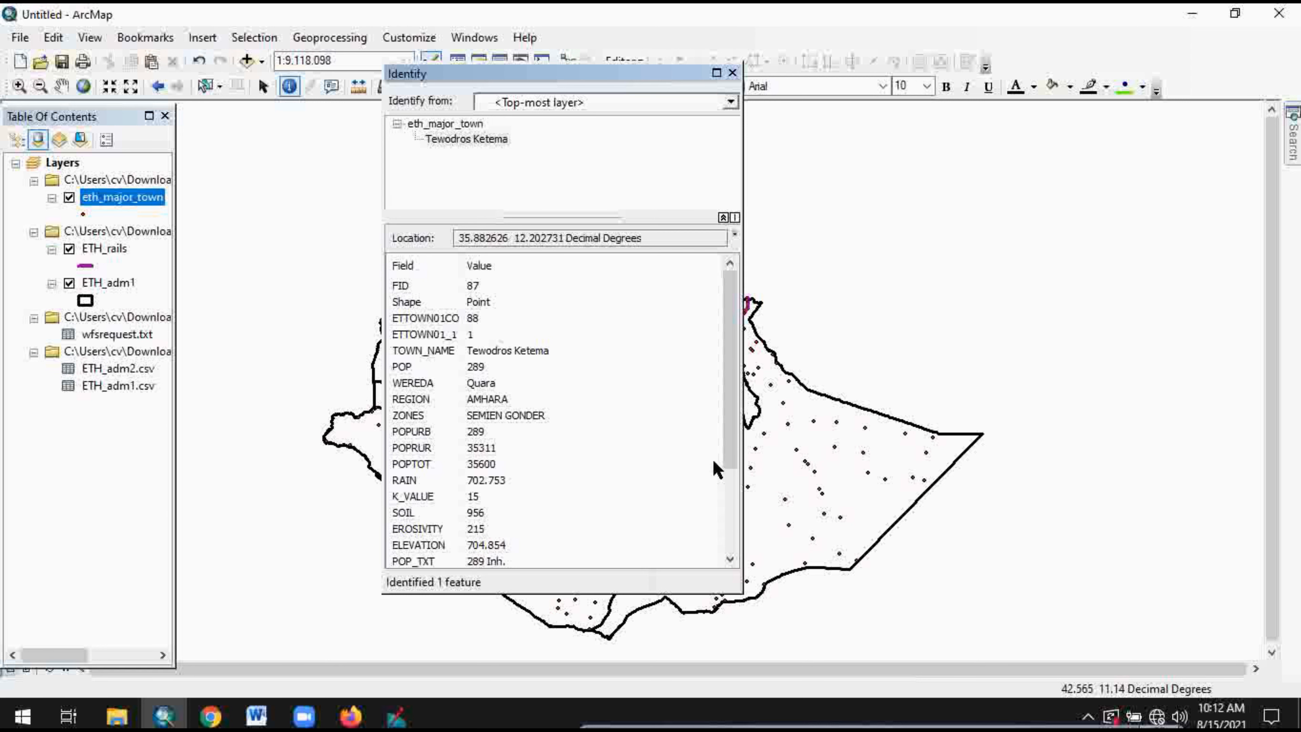
left_click_drag(739, 440, 732, 539)
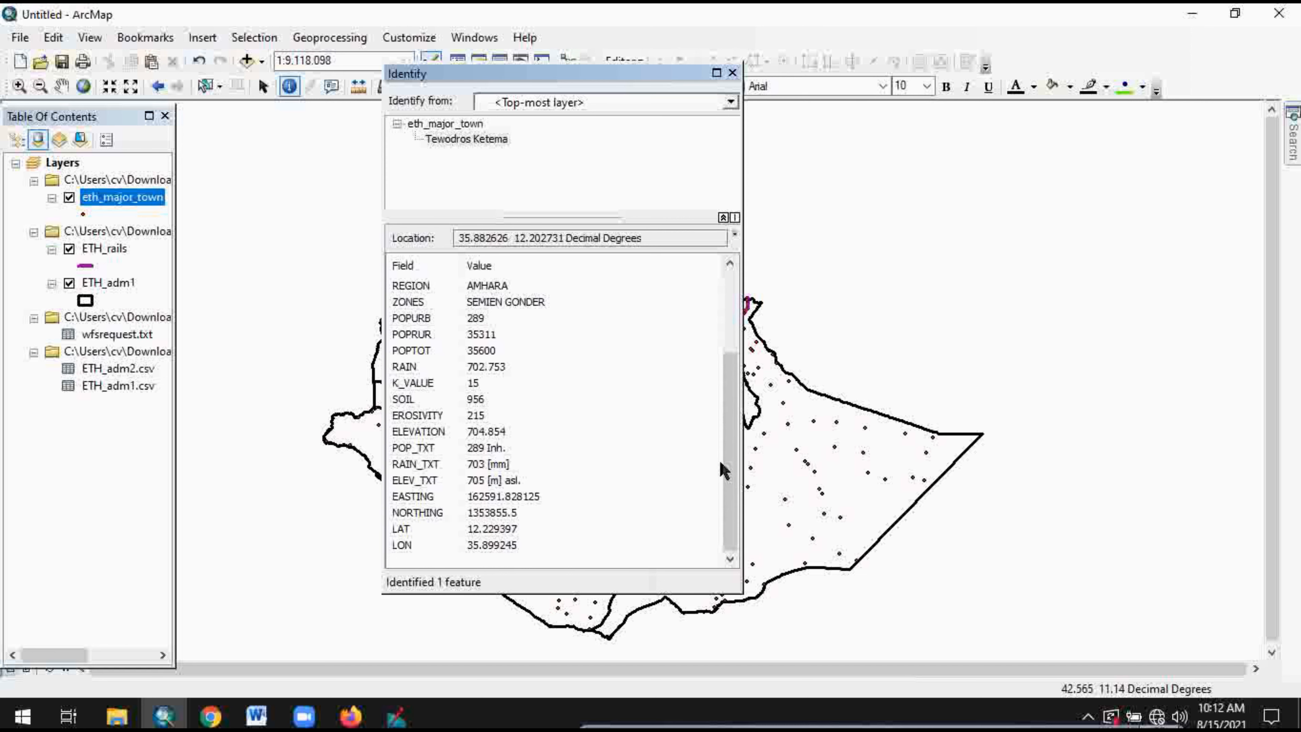
left_click_drag(724, 471, 730, 283)
left_click(732, 72)
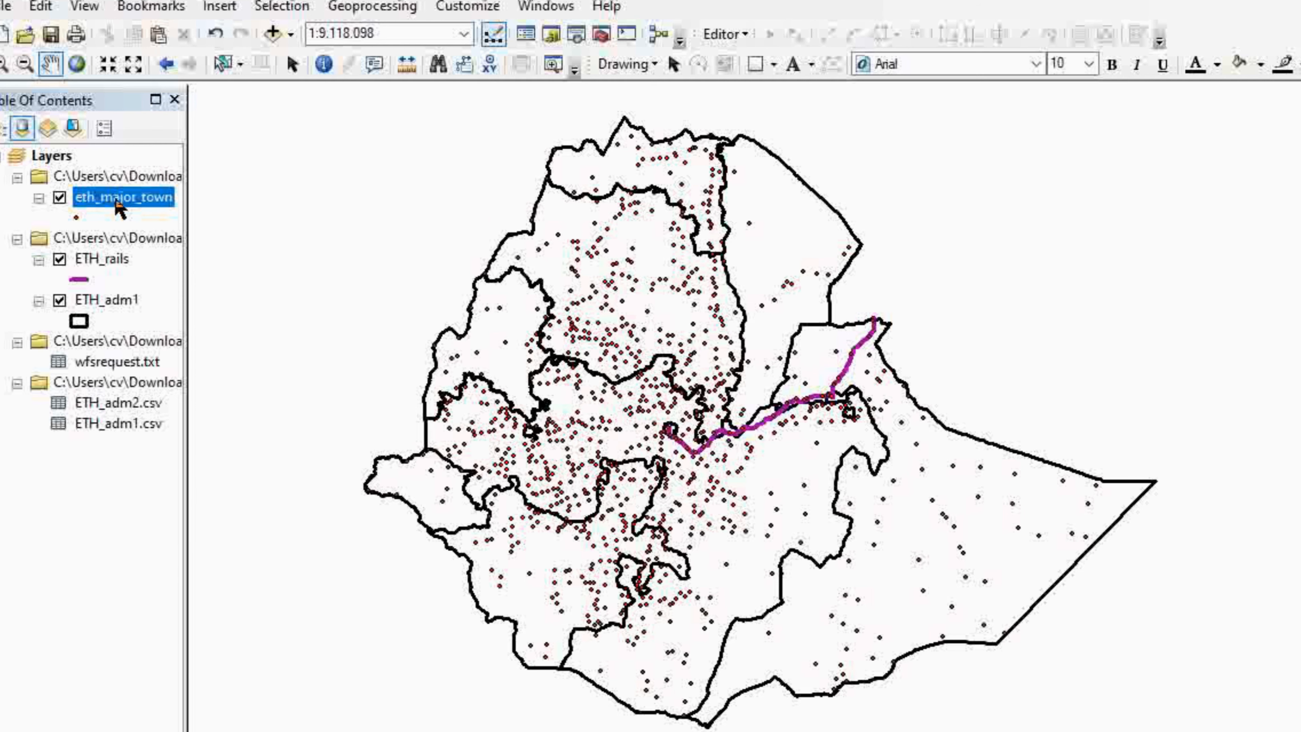
Turn on feature labels in the eth_major_town layer properties, using TOWN_NAME as the label field.
right_click(120, 207)
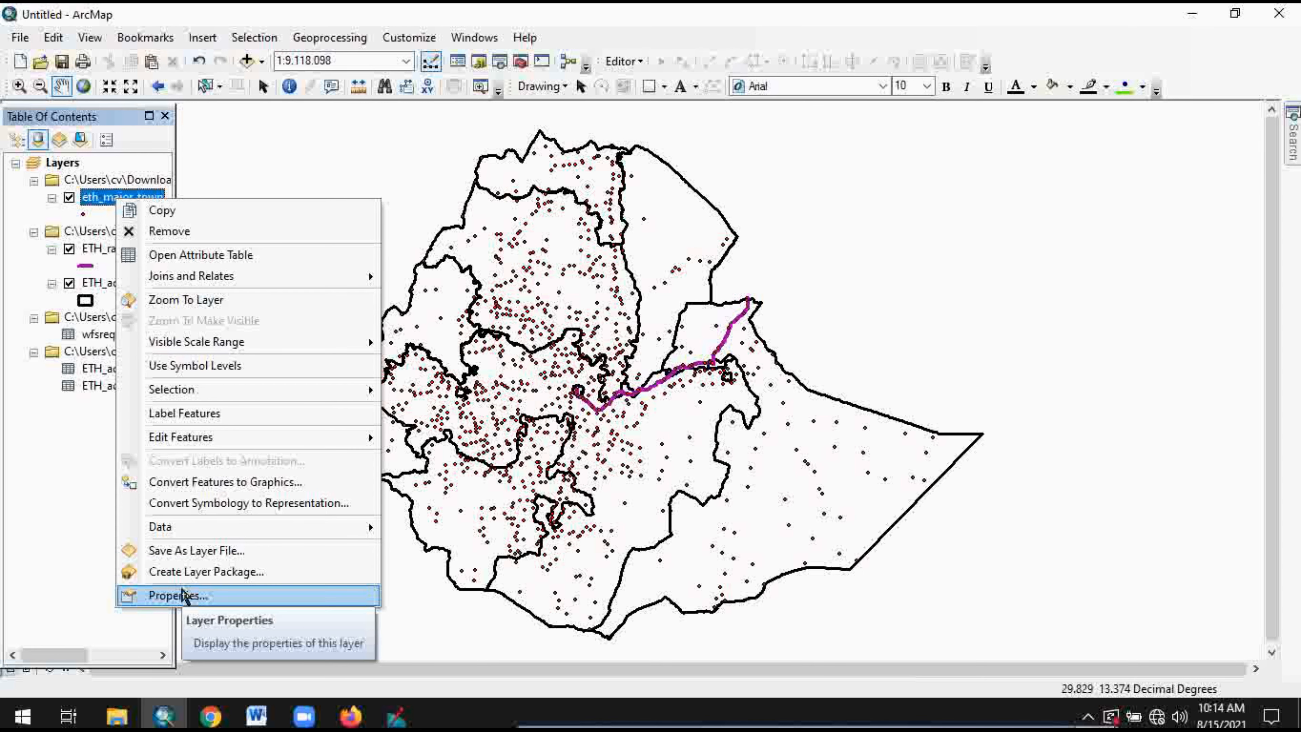
left_click(194, 596)
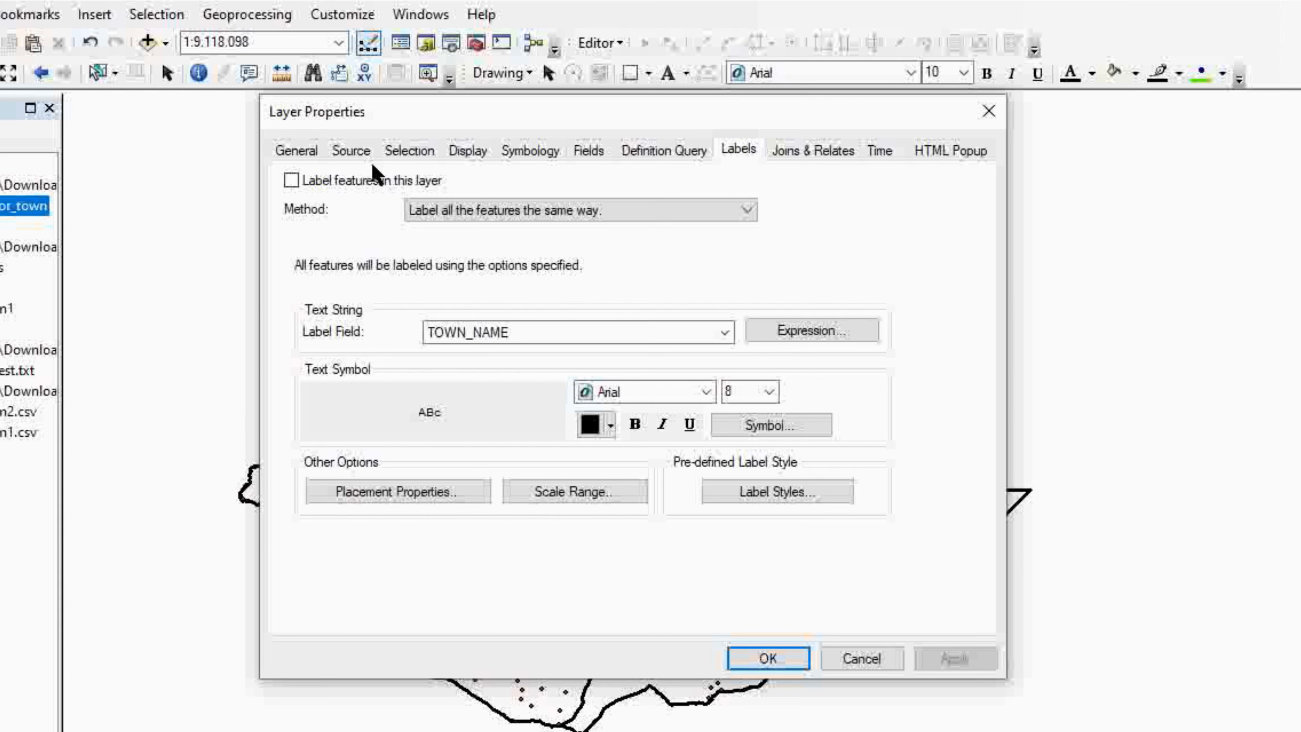
left_click(292, 180)
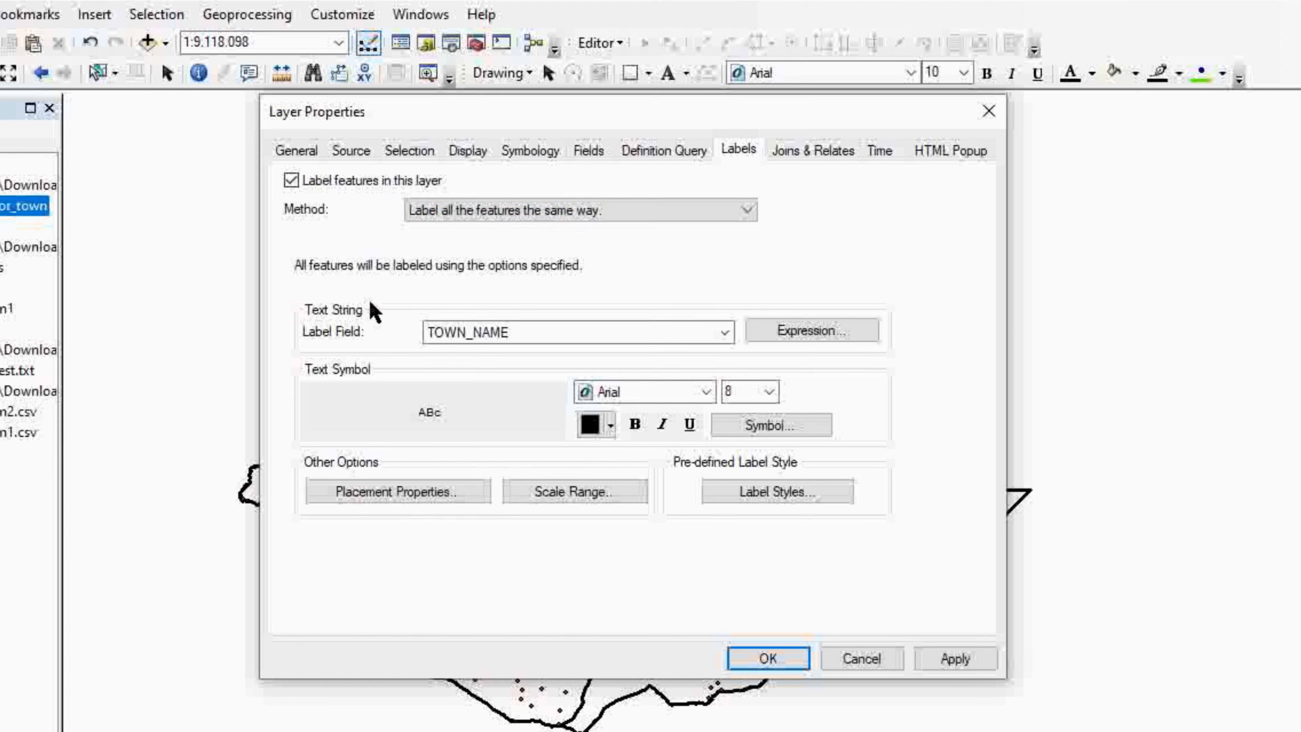
left_click(724, 332)
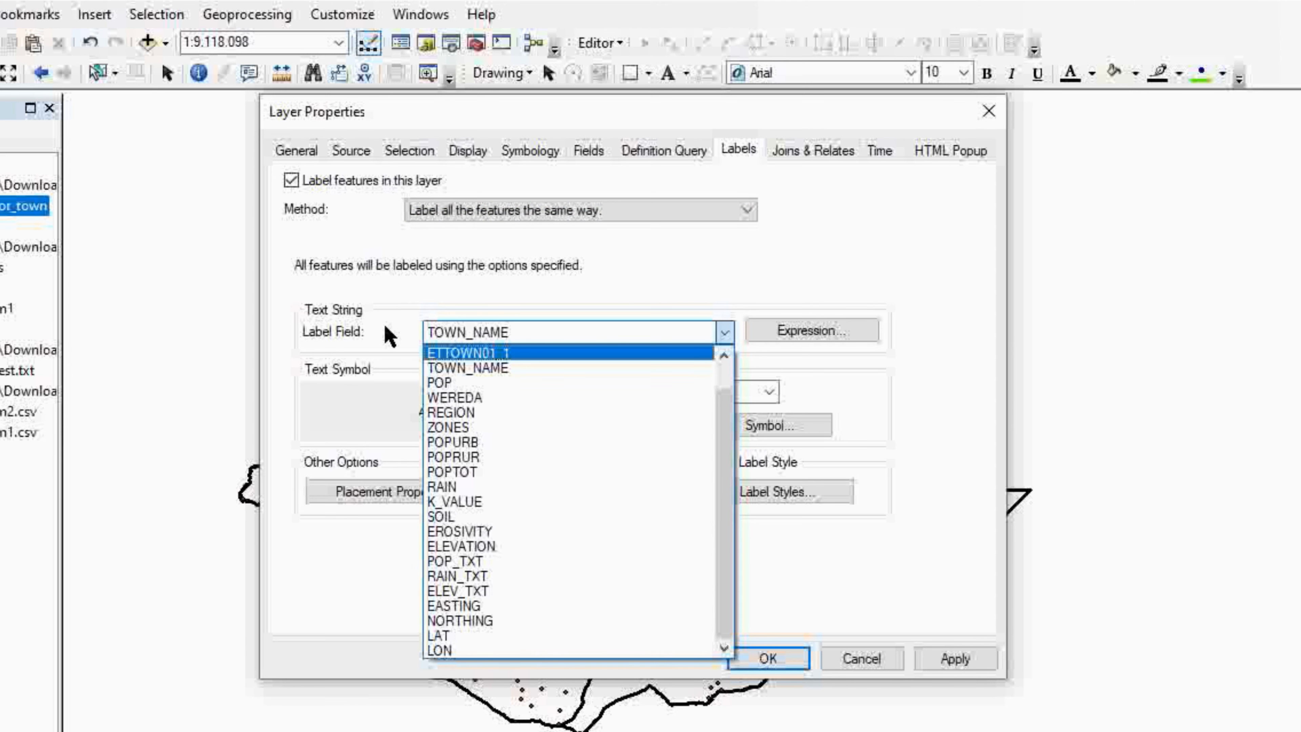
left_click(443, 338)
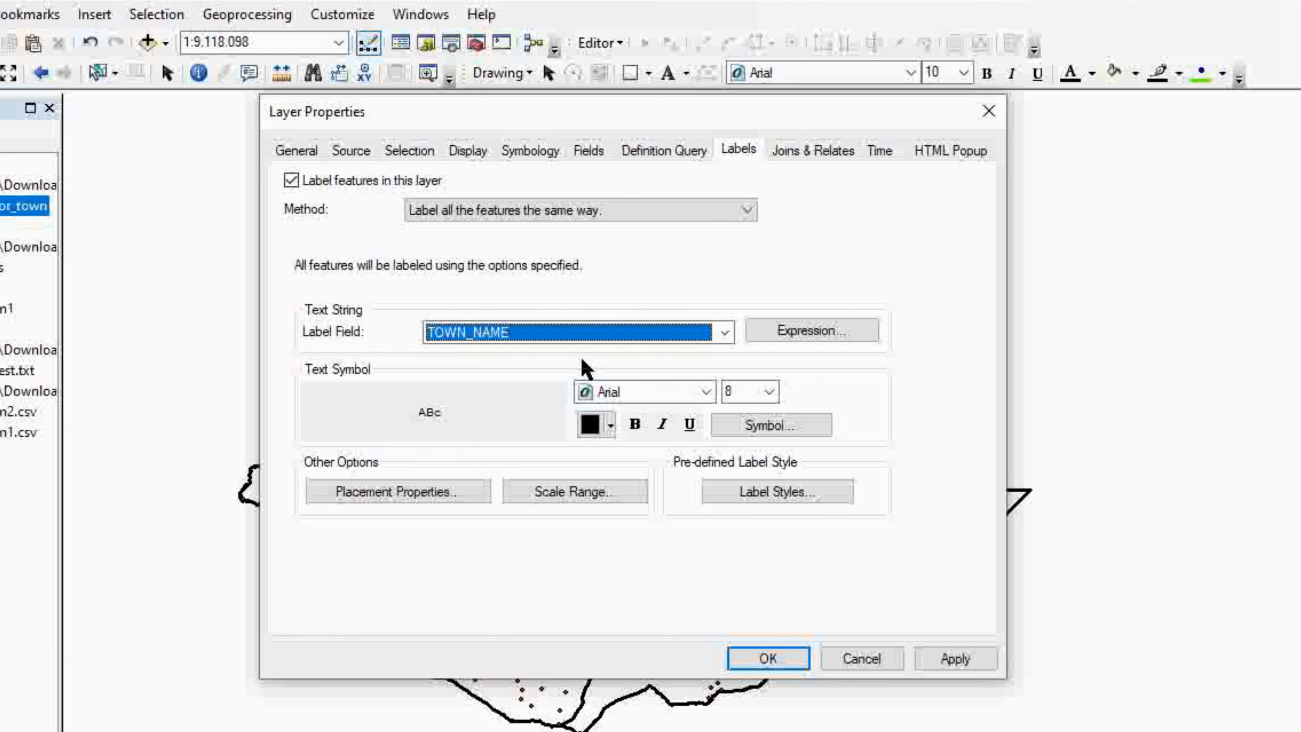
Format the town labels in Arial Narrow, size 11, italic, and apply the label settings to the map.
left_click(708, 393)
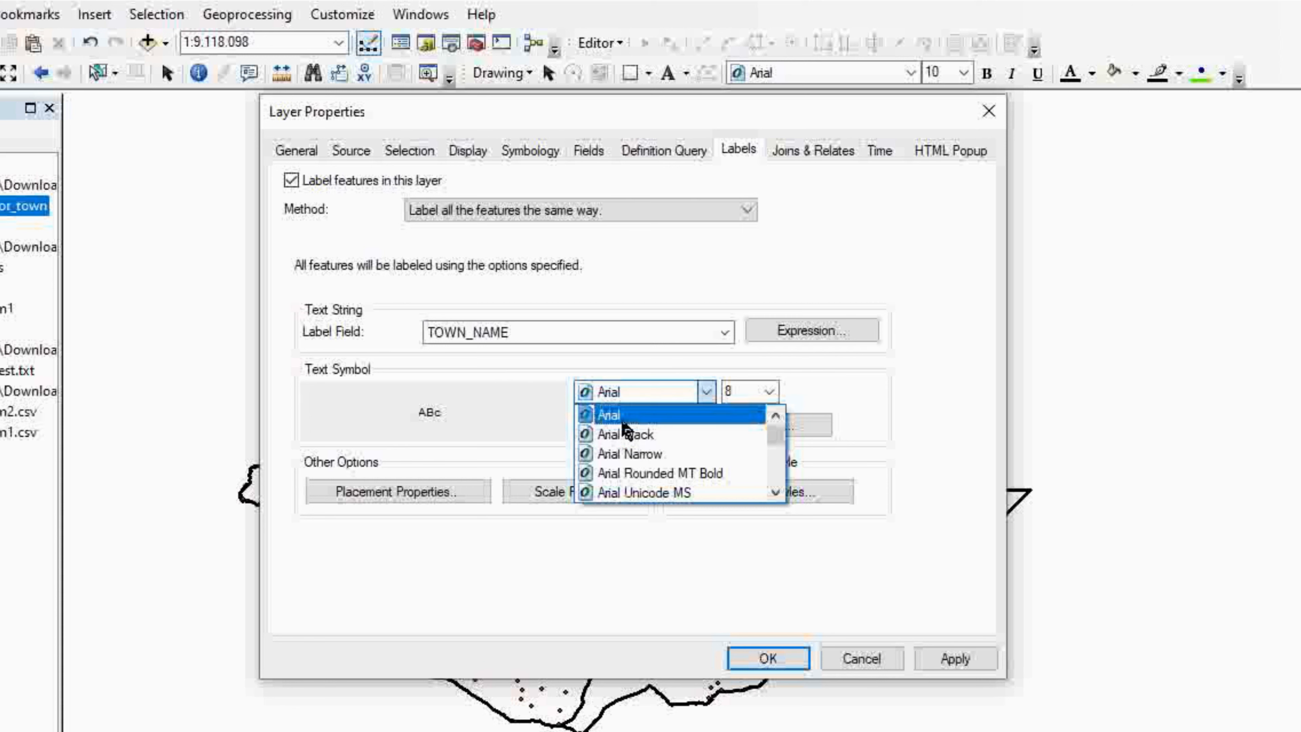
left_click(650, 454)
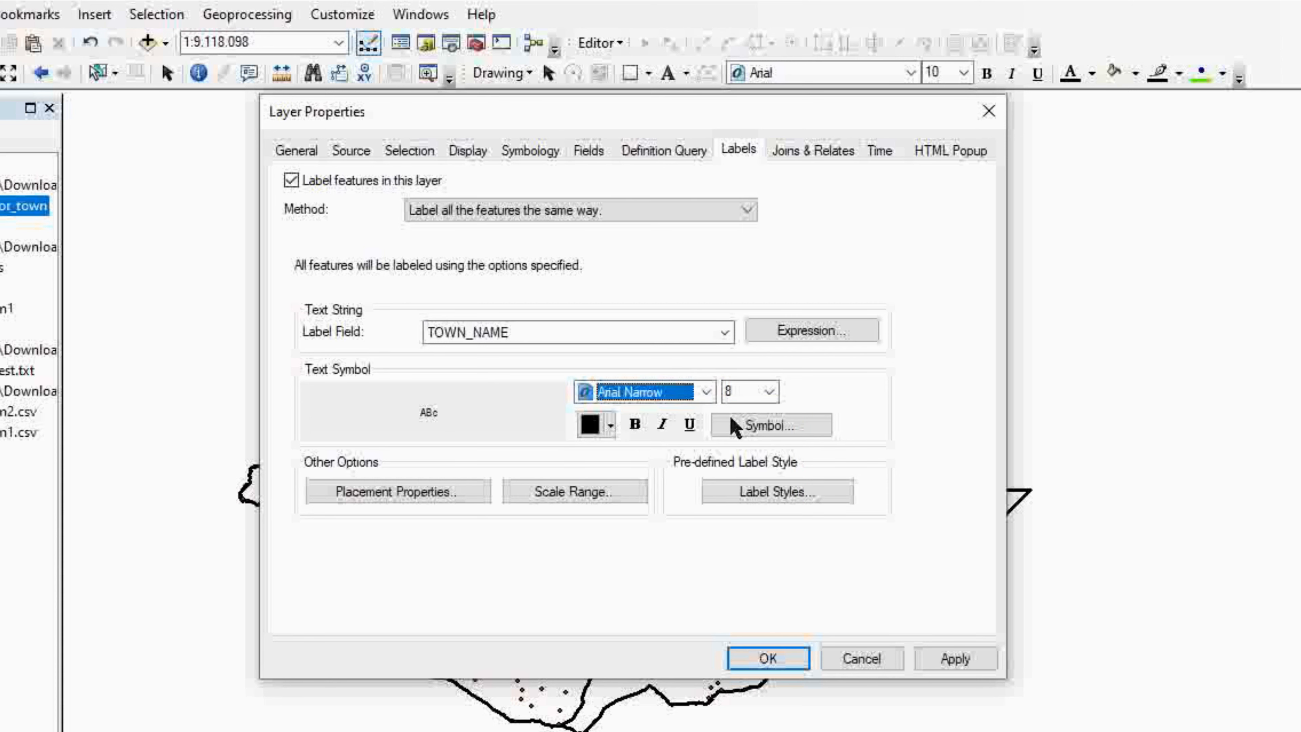
left_click(769, 393)
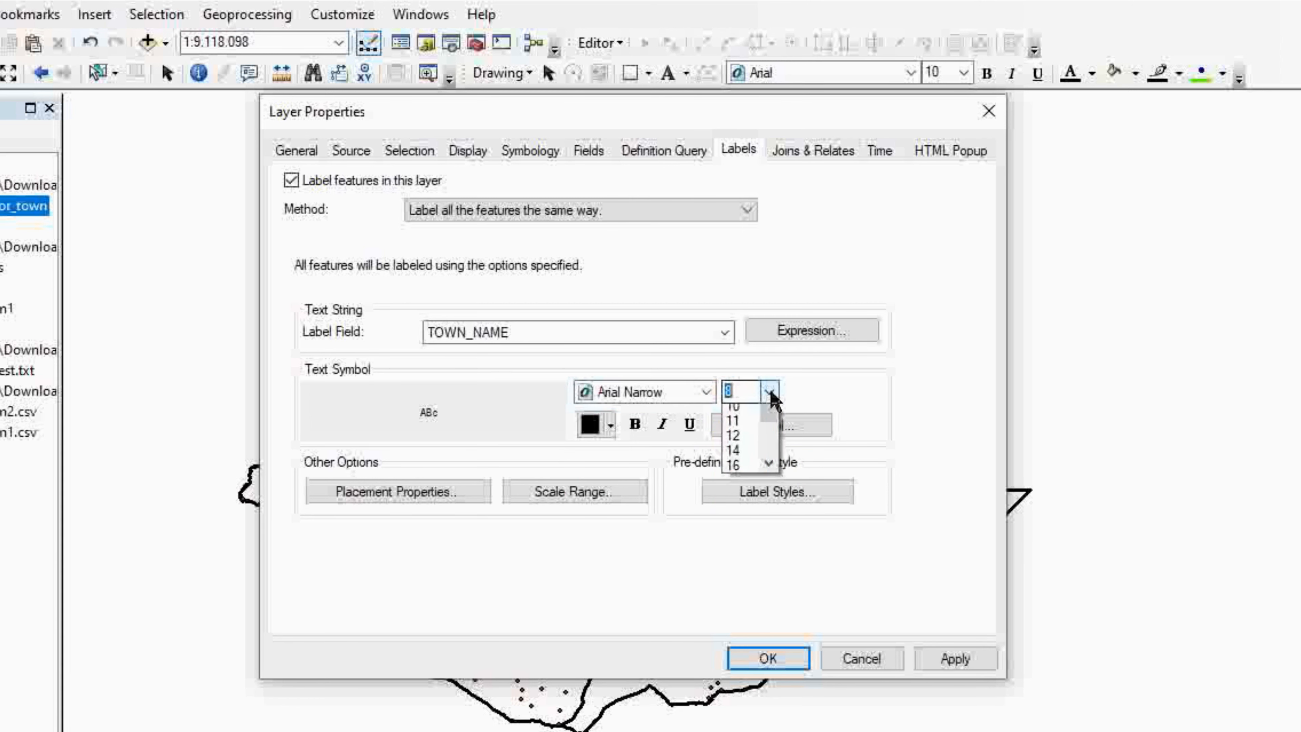
left_click(738, 457)
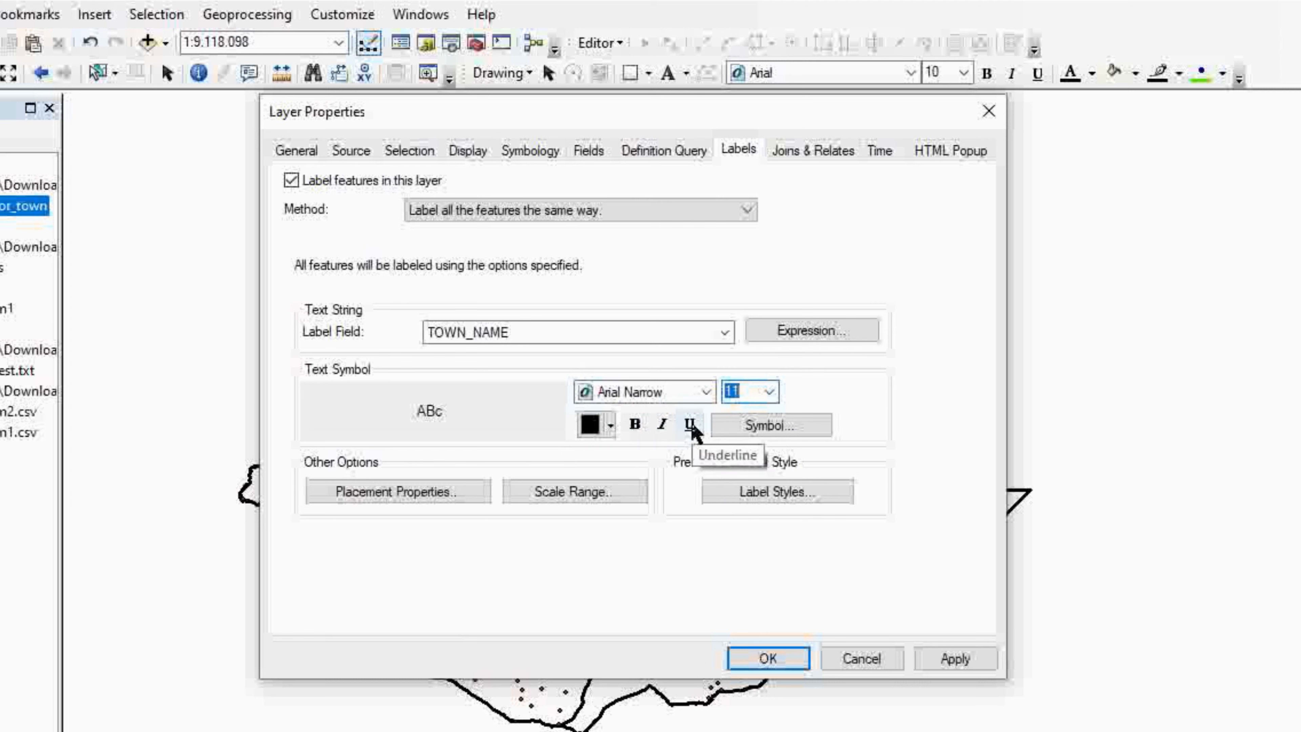
left_click(662, 425)
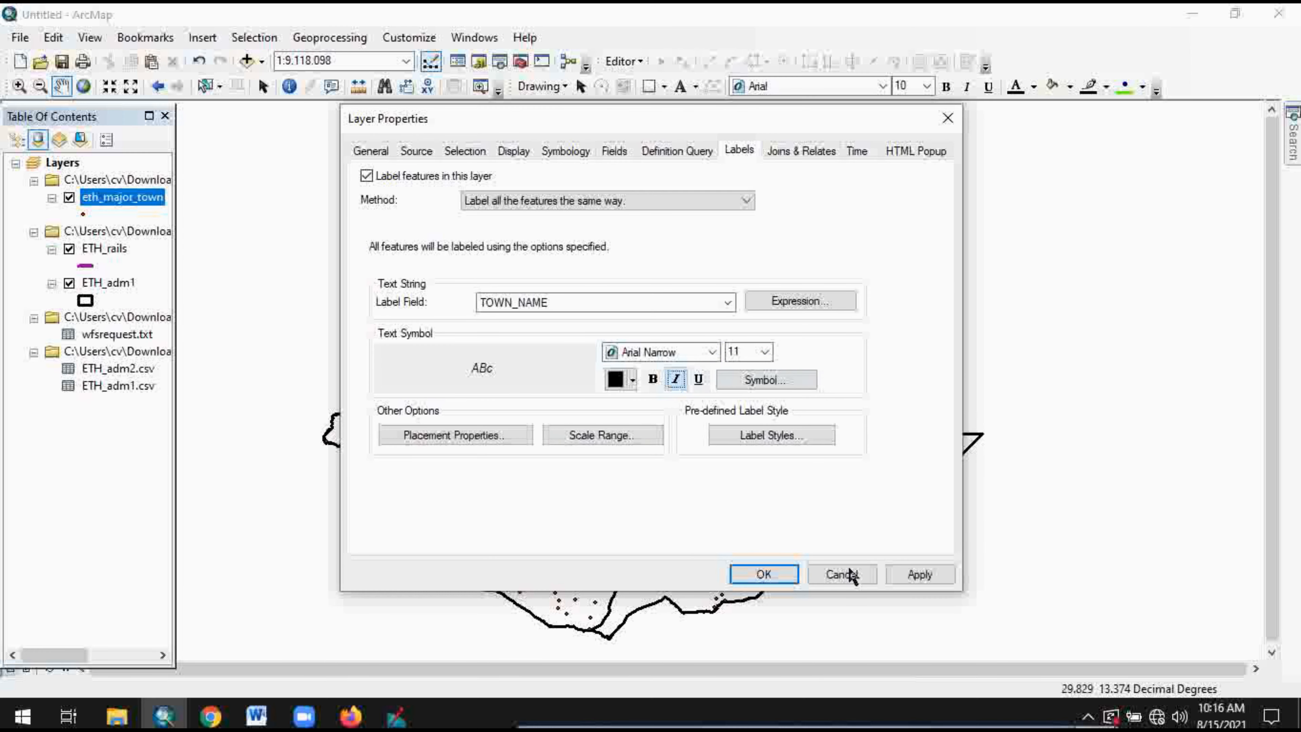
left_click(916, 575)
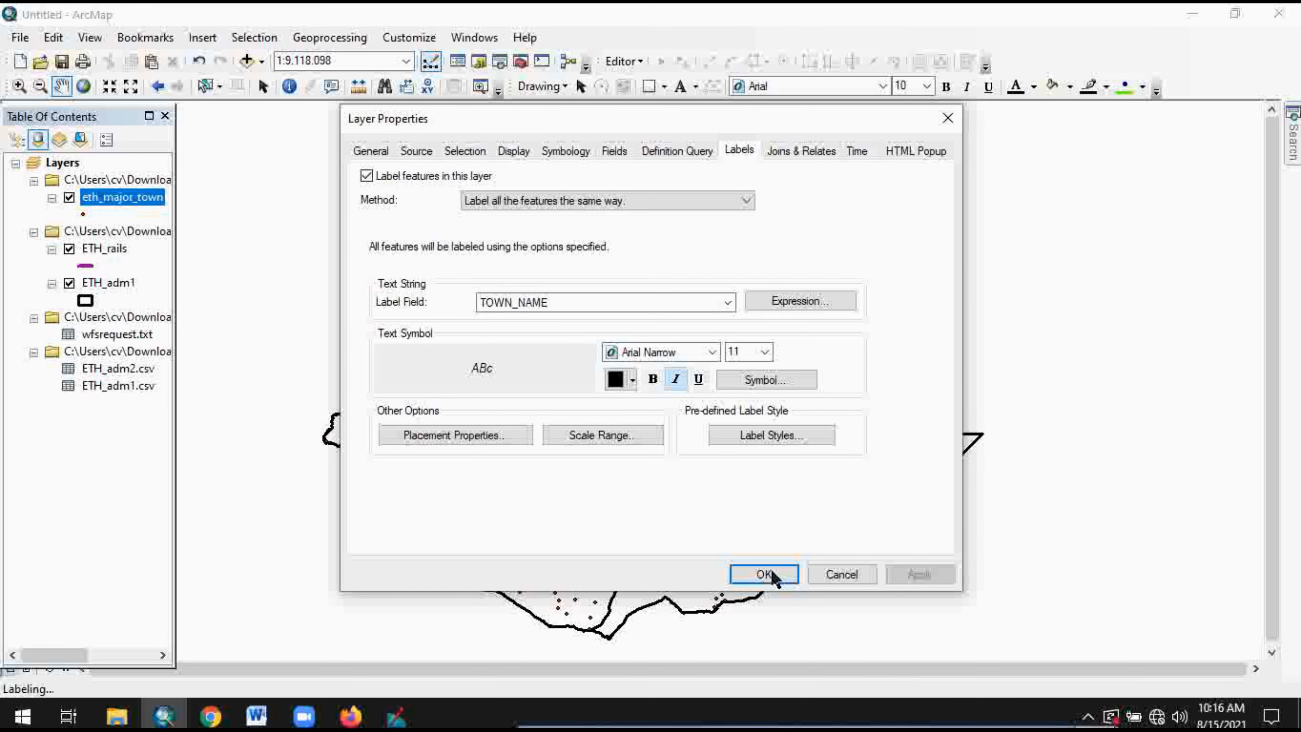
left_click(771, 570)
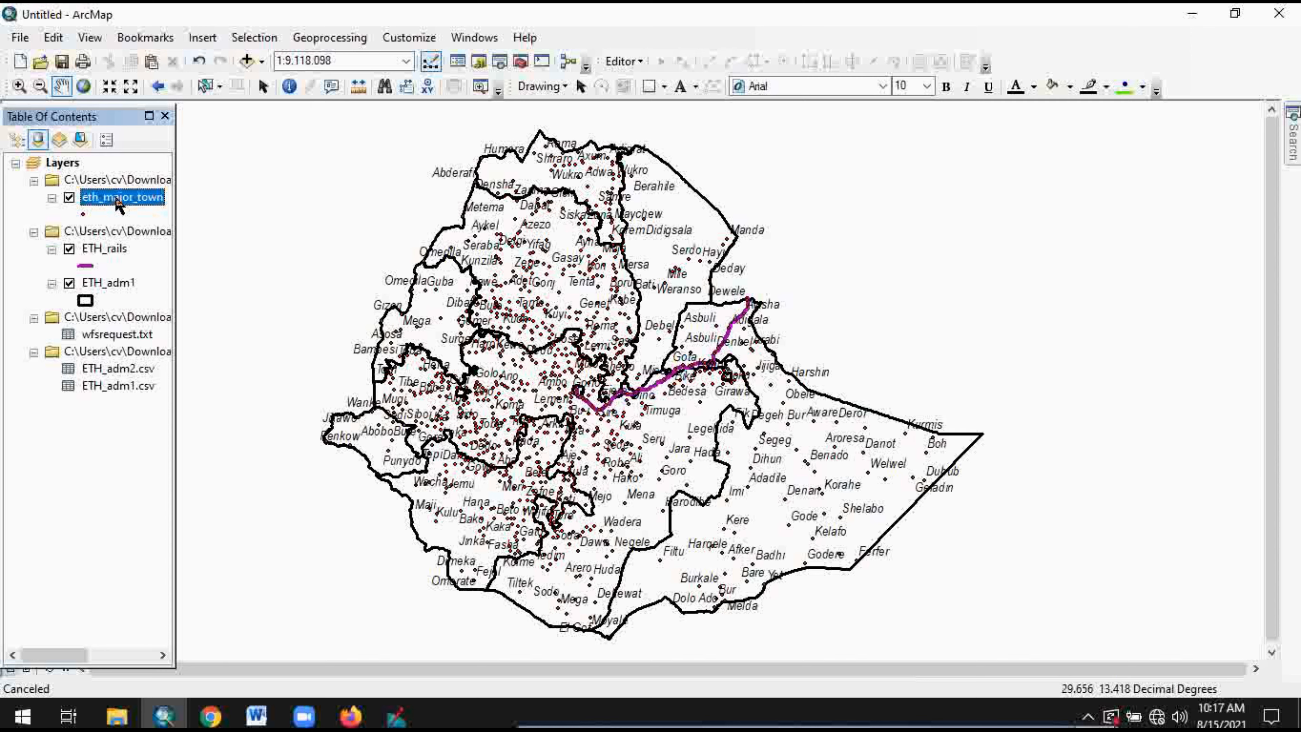
Turn off feature labels for the eth_major_town layer in its properties.
right_click(118, 203)
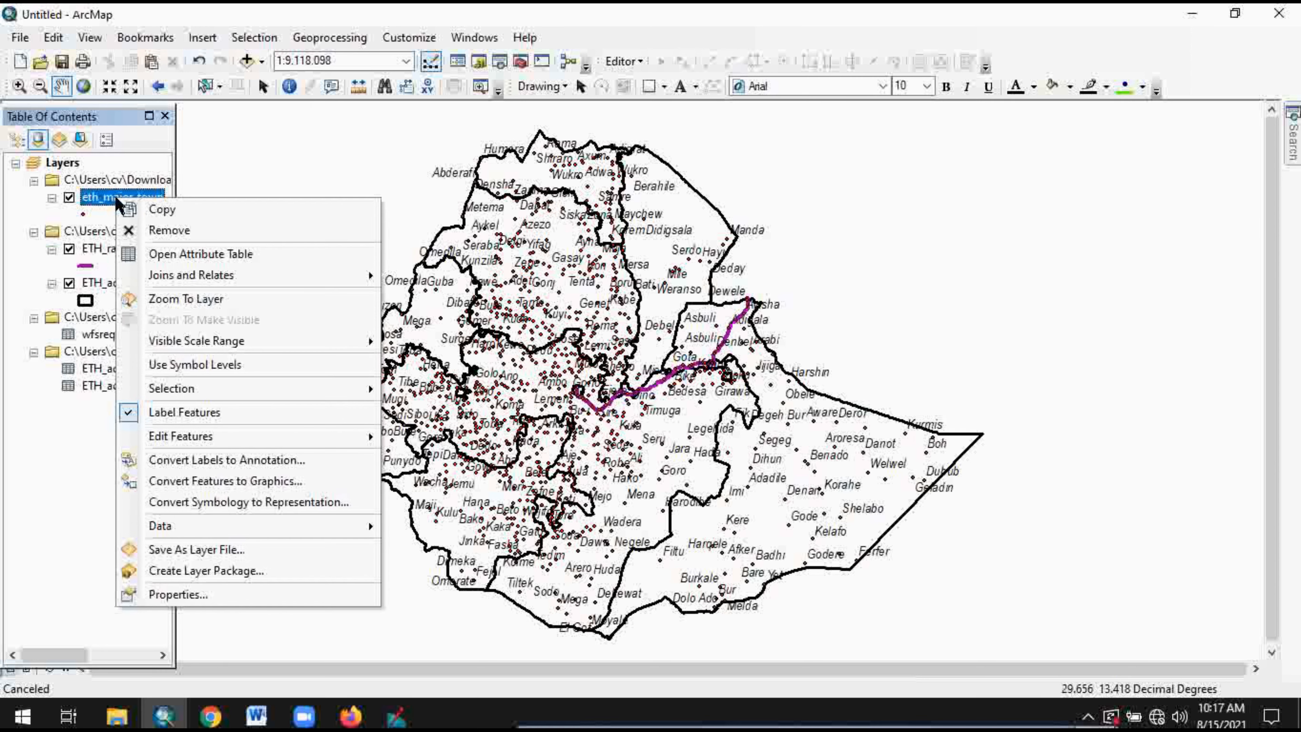
left_click(171, 596)
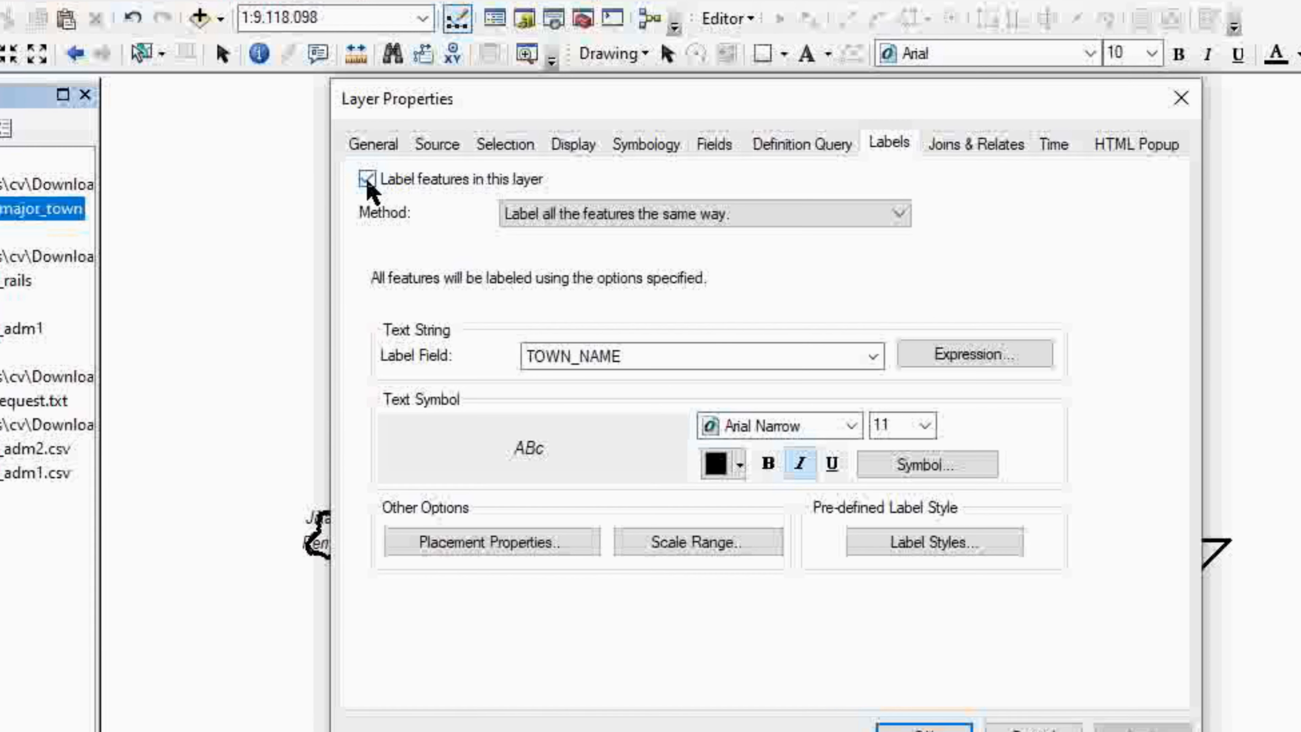
left_click(368, 180)
left_click(1135, 727)
left_click(922, 729)
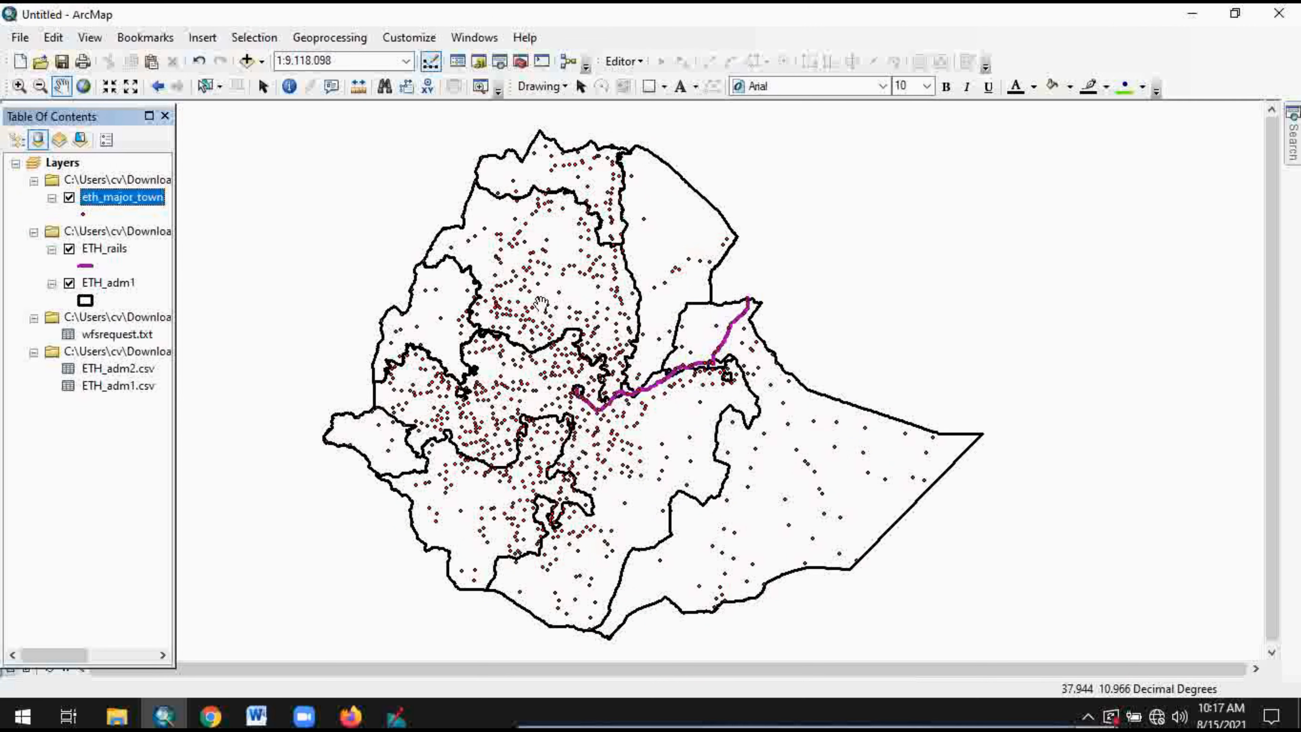
mouse_move(541, 304)
left_mouse_down()
mouse_move(541, 293)
mouse_move(543, 324)
mouse_move(546, 300)
left_mouse_up()
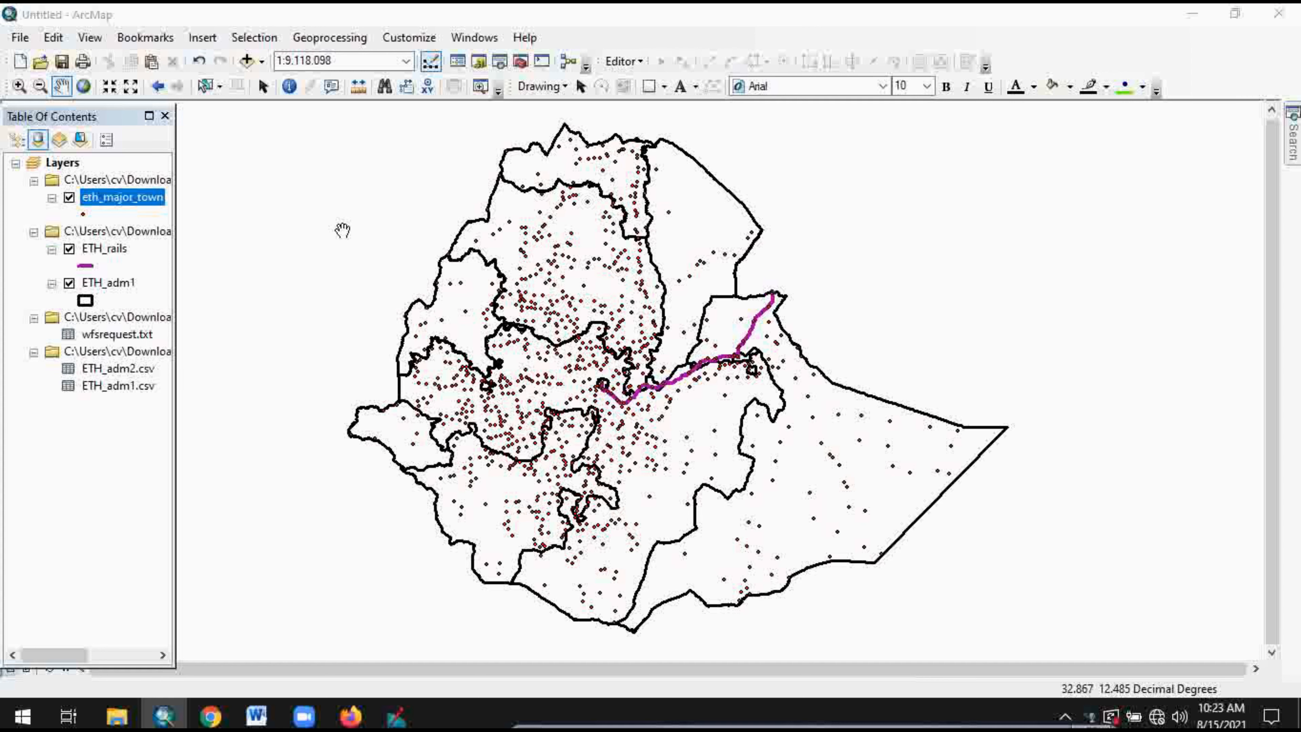
left_click_drag(604, 327, 602, 334)
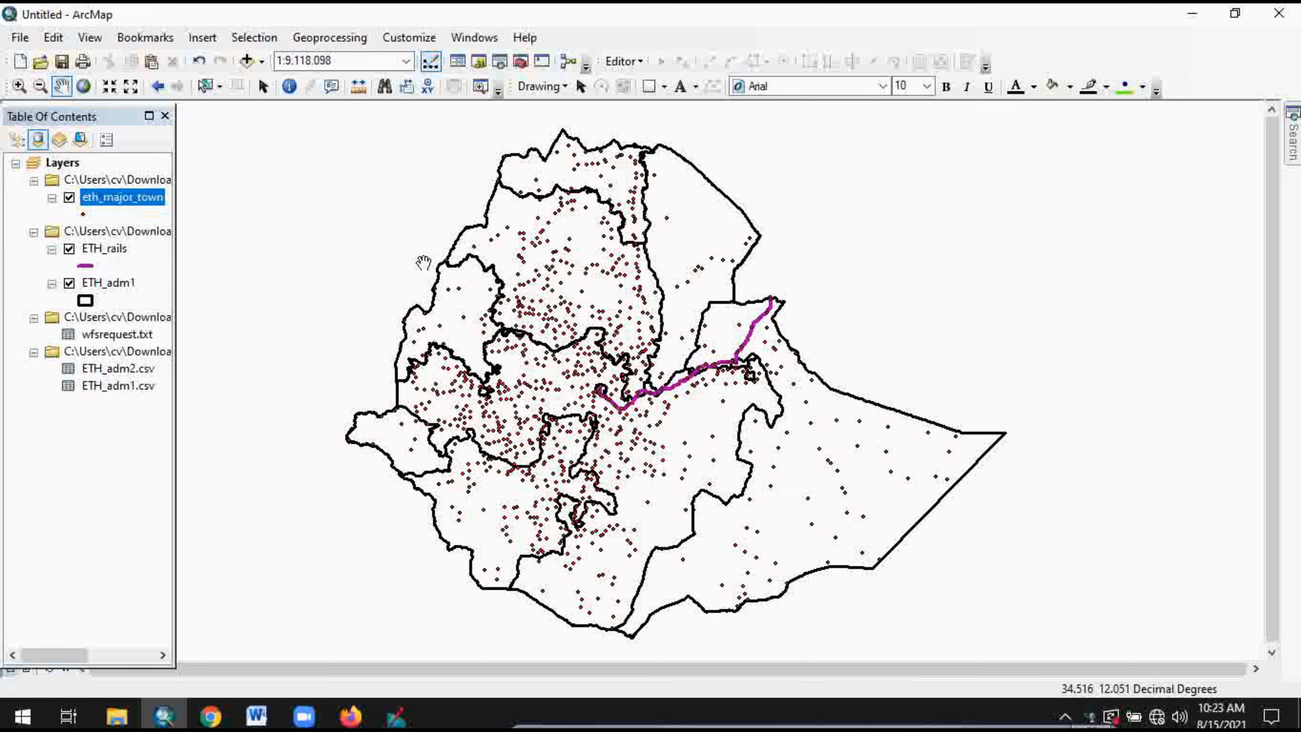
left_click(332, 38)
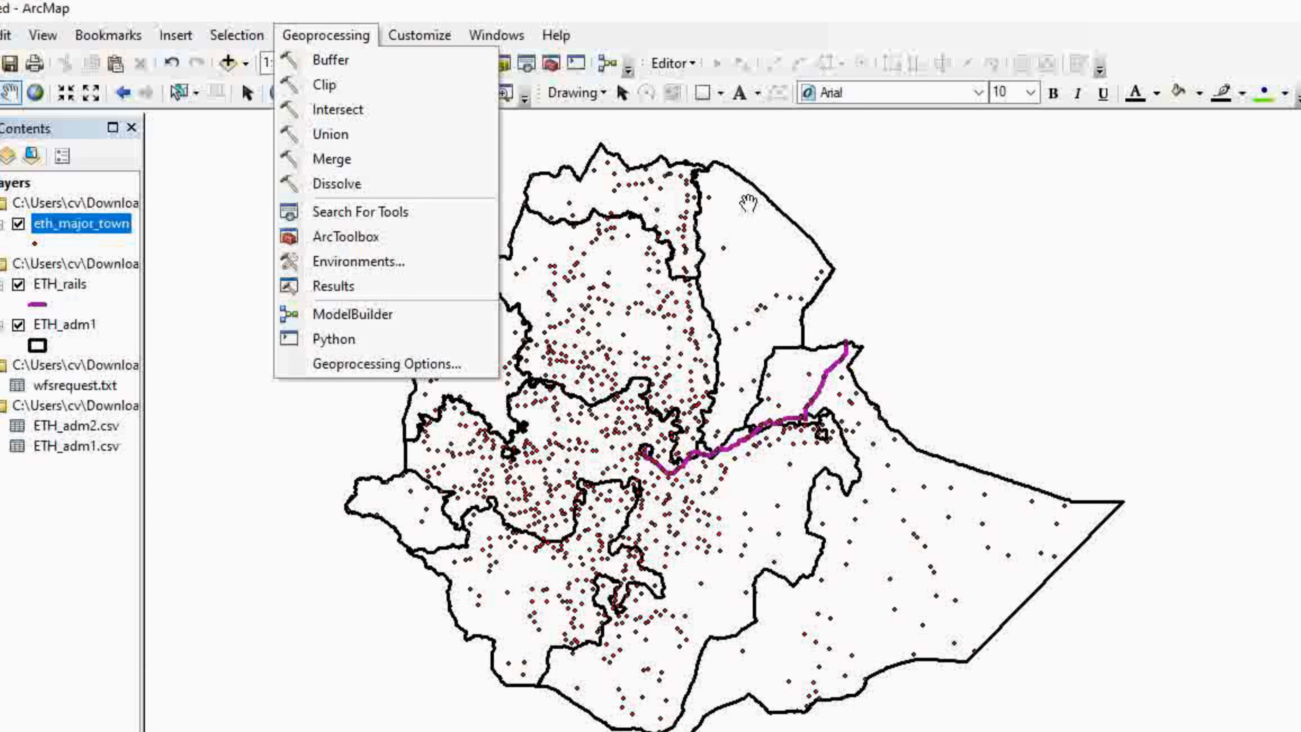
left_click(814, 191)
left_click_drag(531, 586, 568, 394)
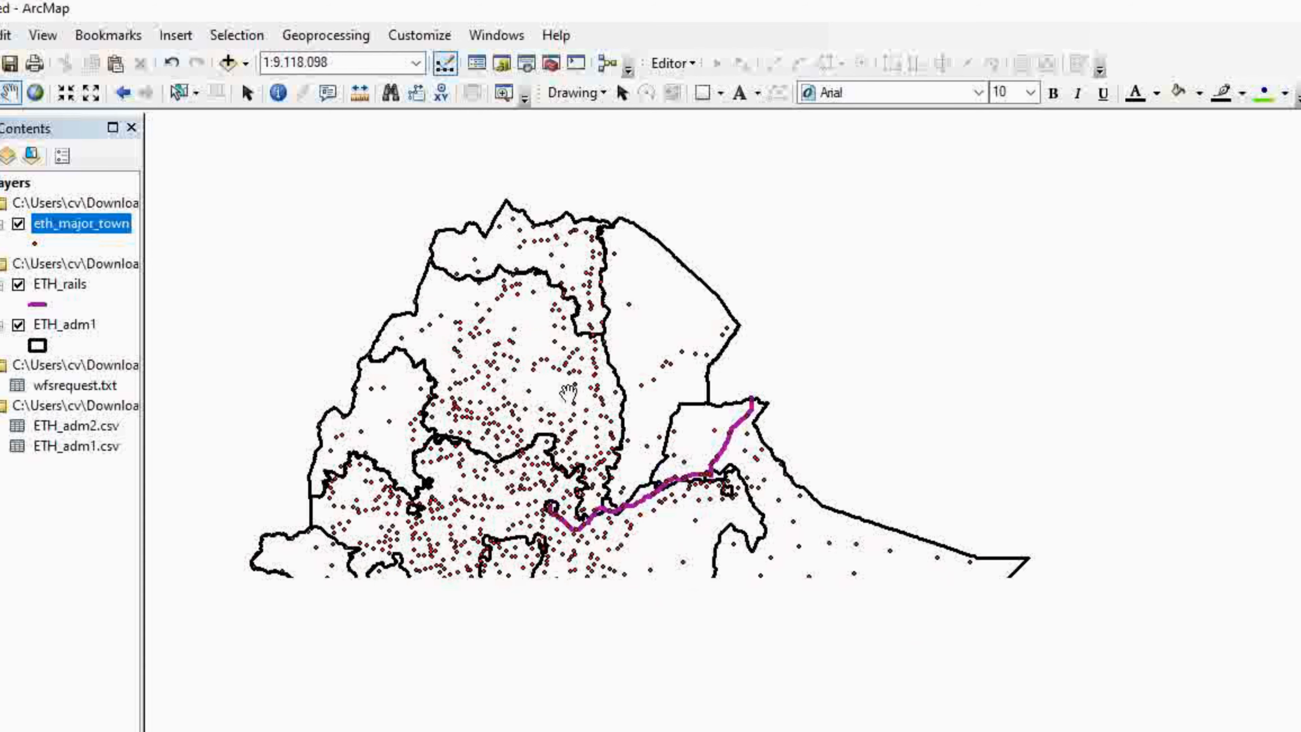
left_click(35, 92)
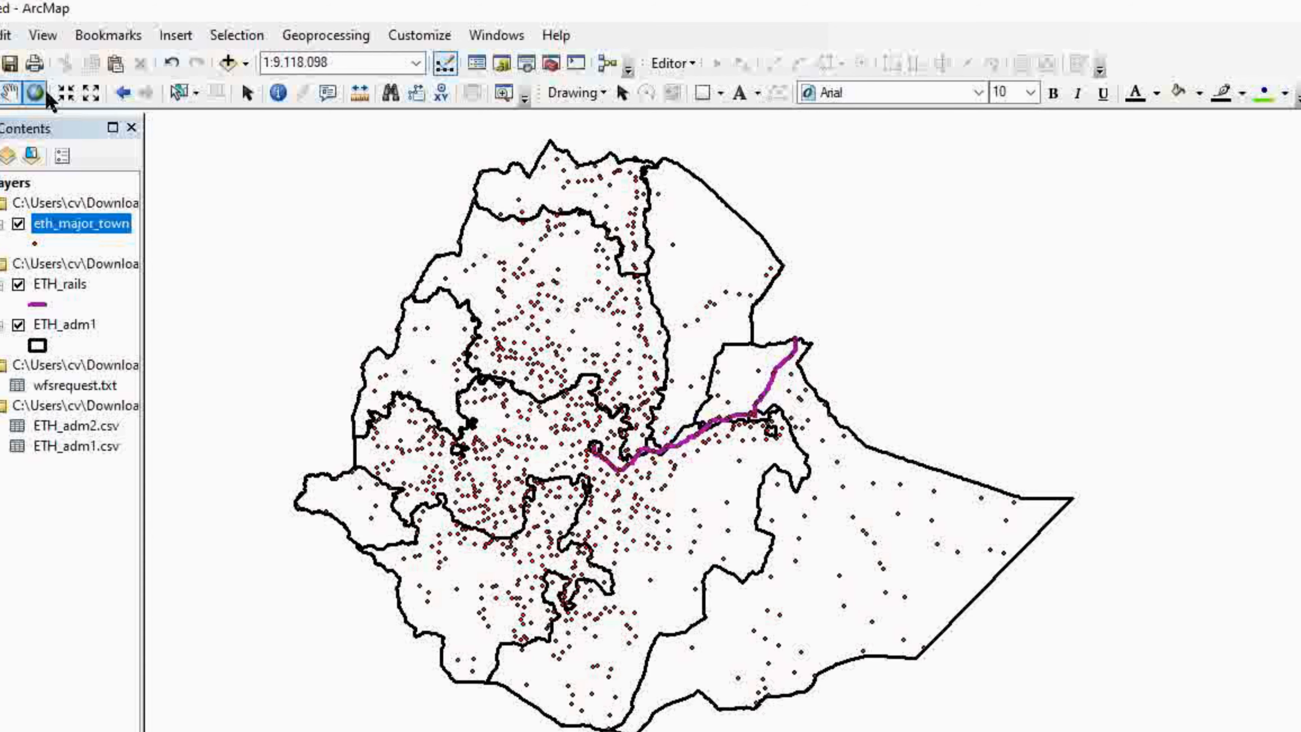
Search the local tools for "buffer" and open the Buffer (Analysis) tool.
left_click(552, 65)
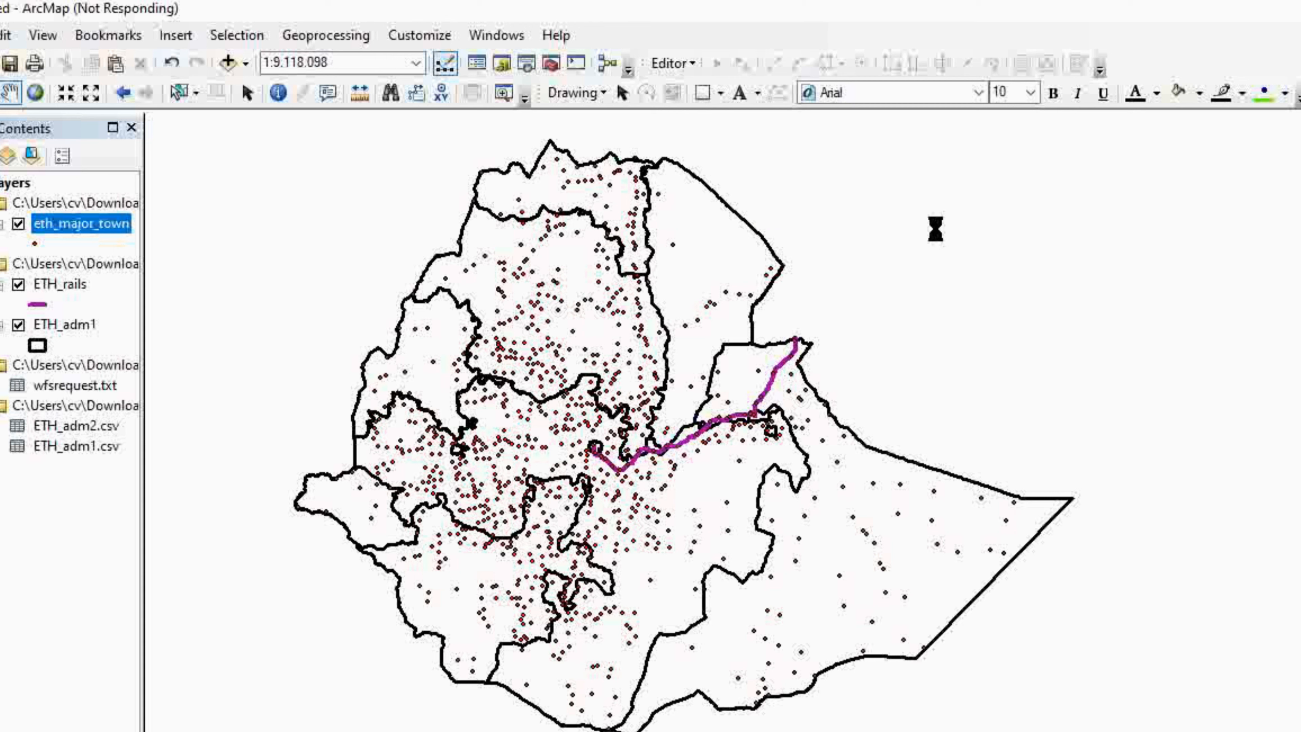
left_click(518, 68)
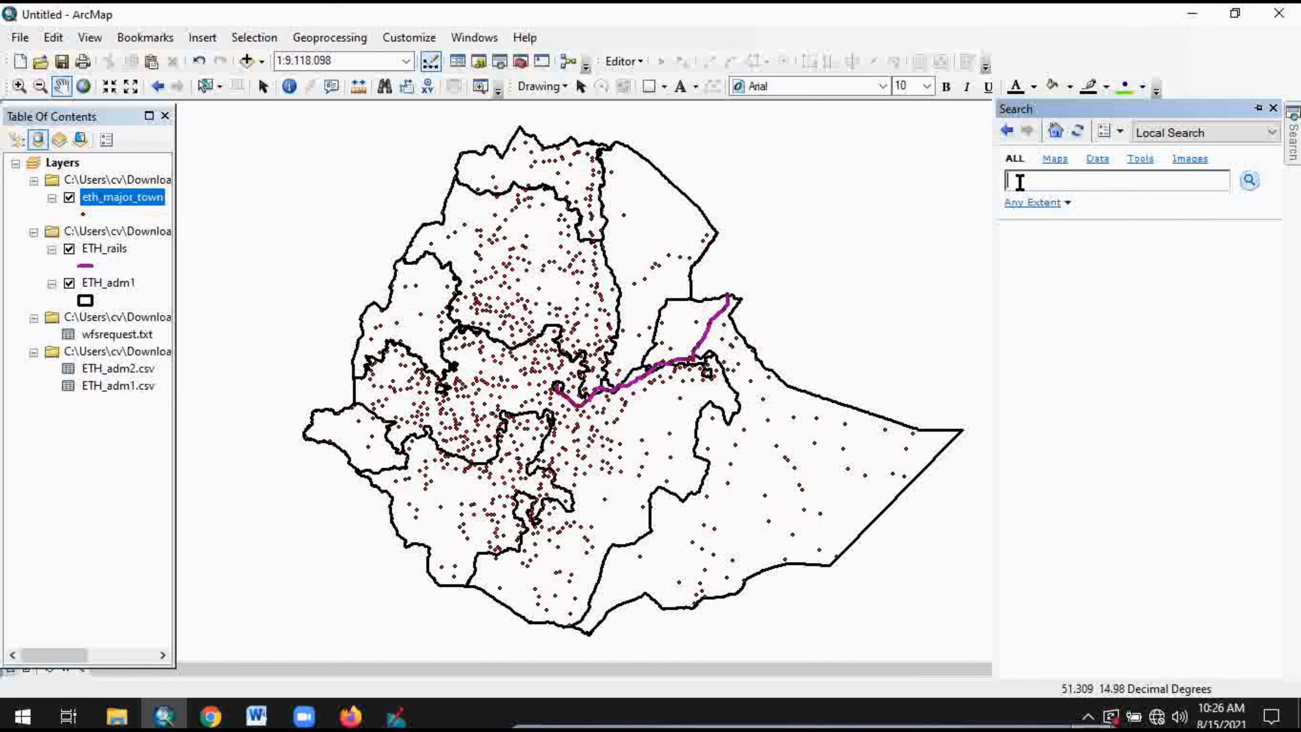
type("buffer")
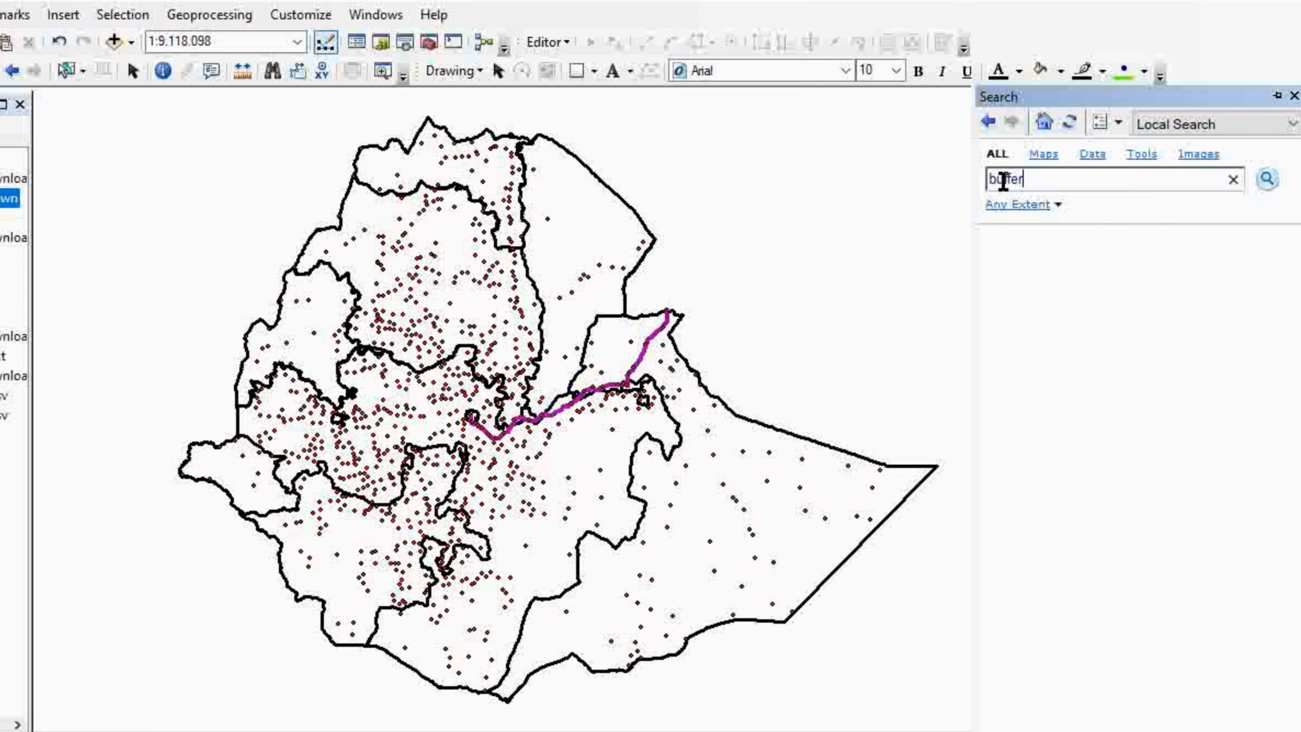
left_click(1267, 181)
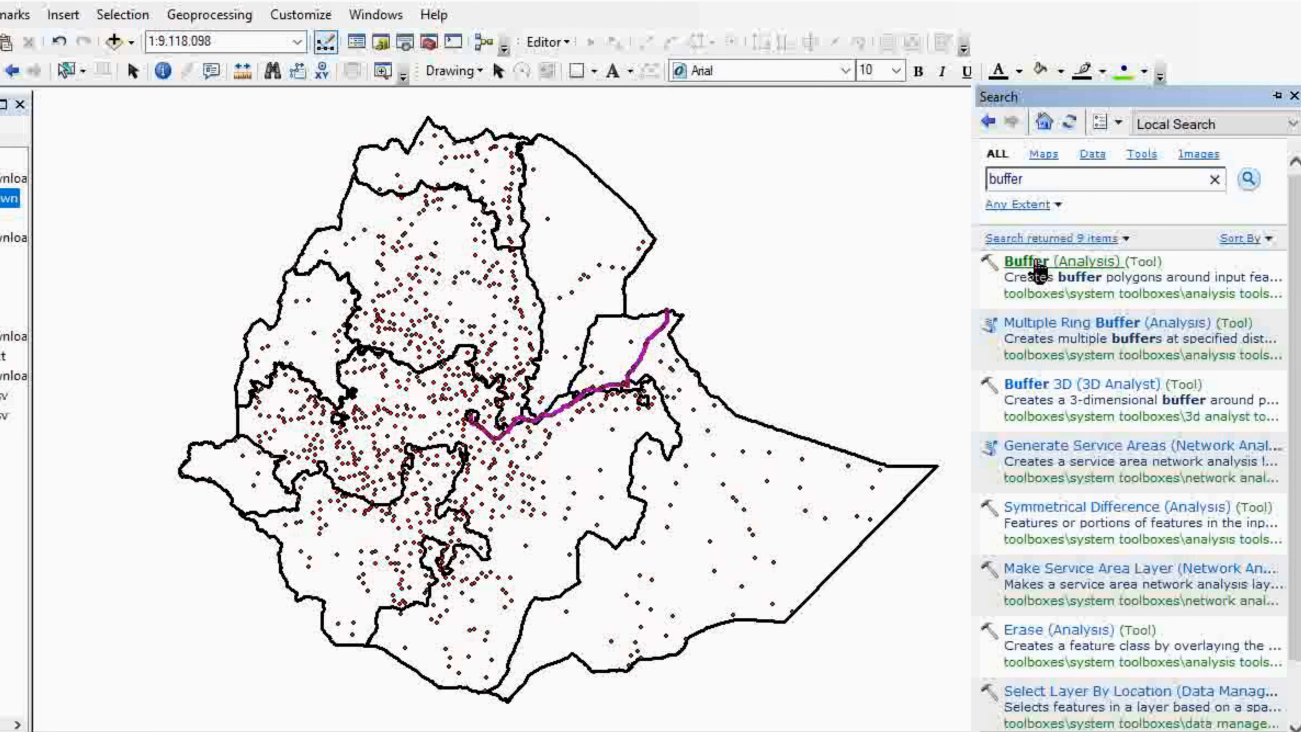
left_click(1036, 261)
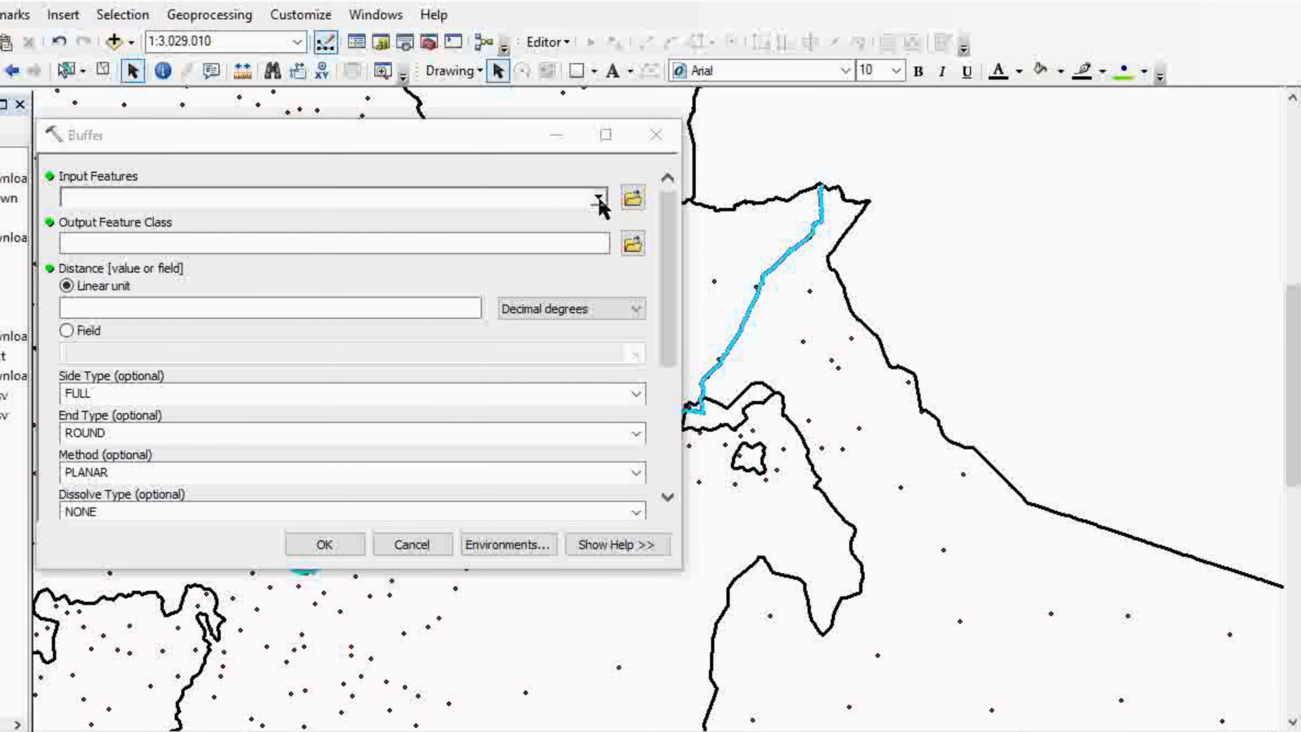
Choose ETH_rails as the Buffer input and keep ETH_rails_Buffer3 in Default.gdb as the output feature class.
left_click(599, 200)
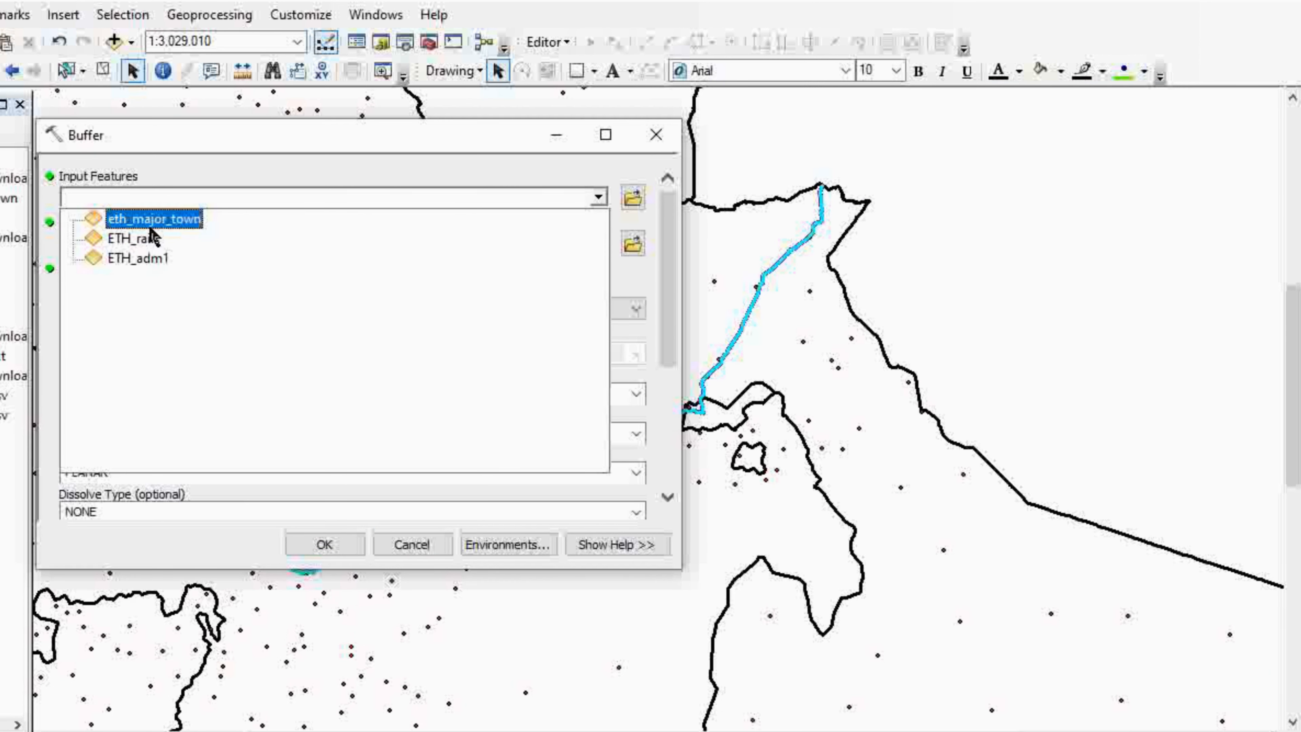
left_click(132, 238)
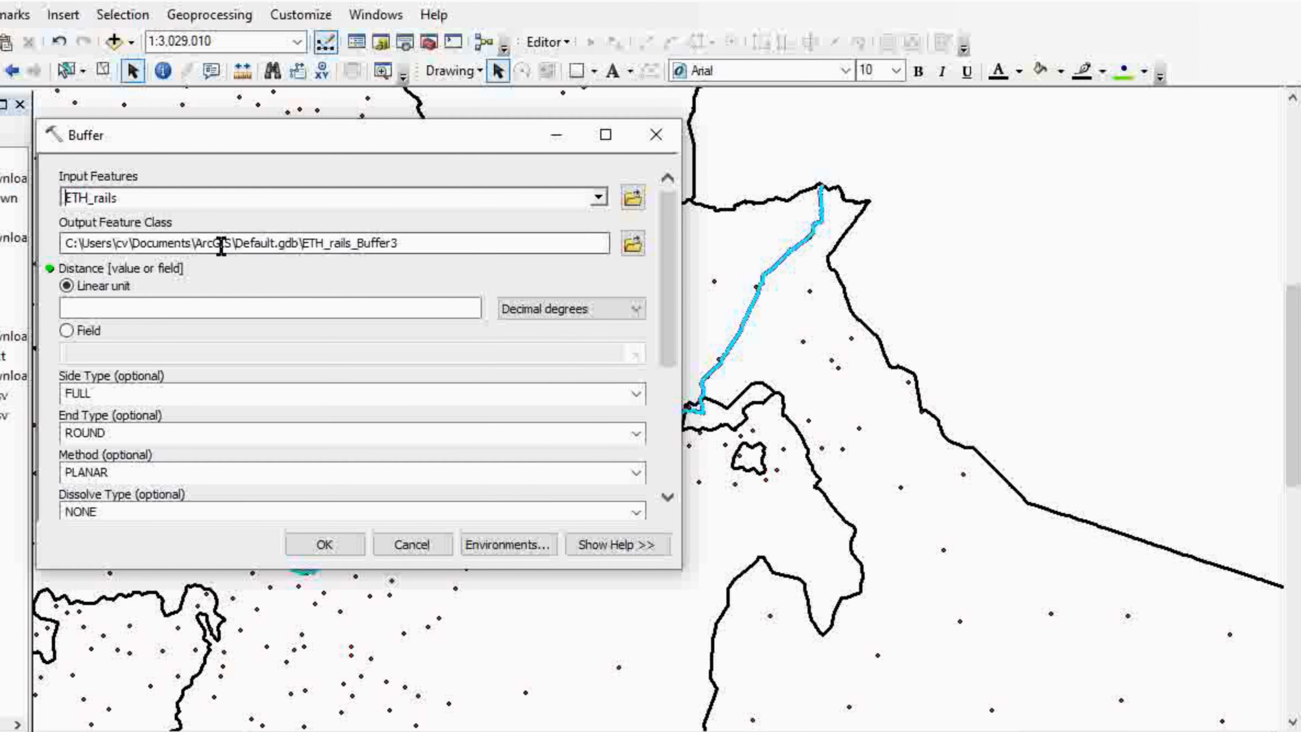
left_click(407, 243)
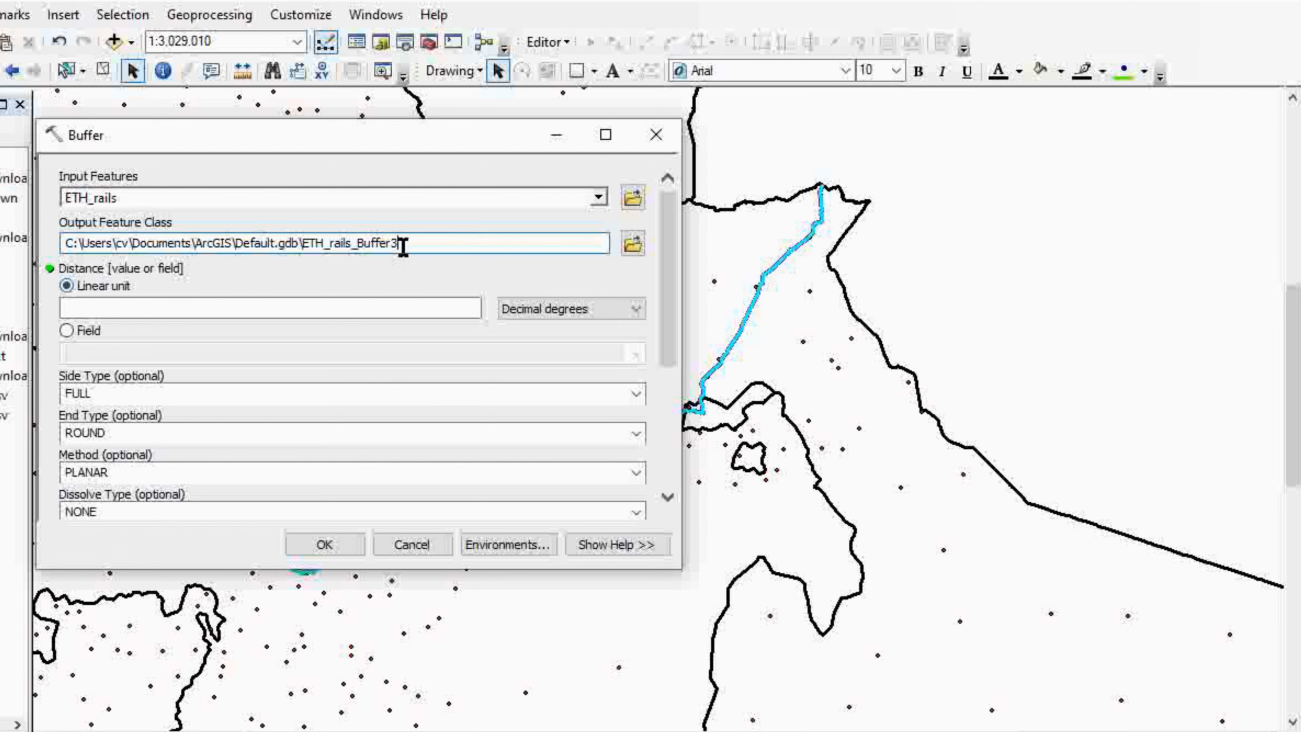
double_click(406, 245)
left_click(406, 246)
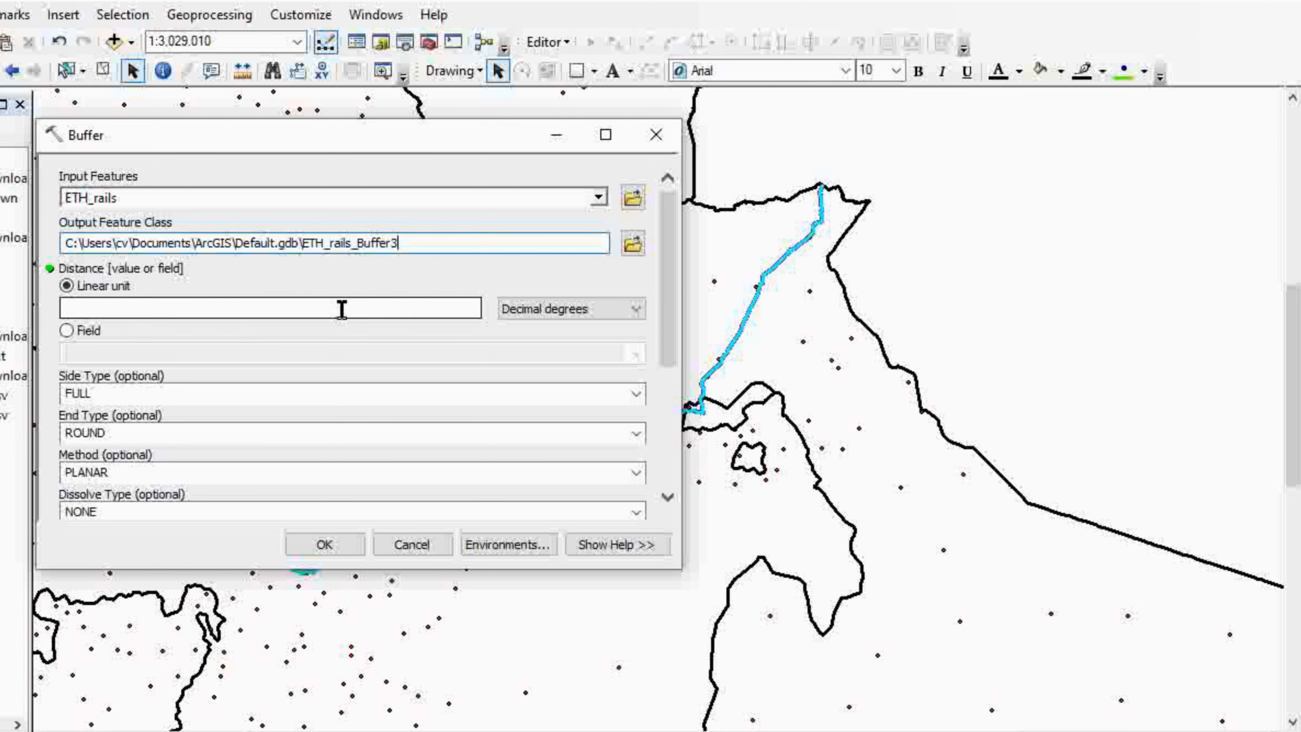
Set the linear buffer distance to 6 meters and run the Buffer tool on the railway.
left_click(444, 305)
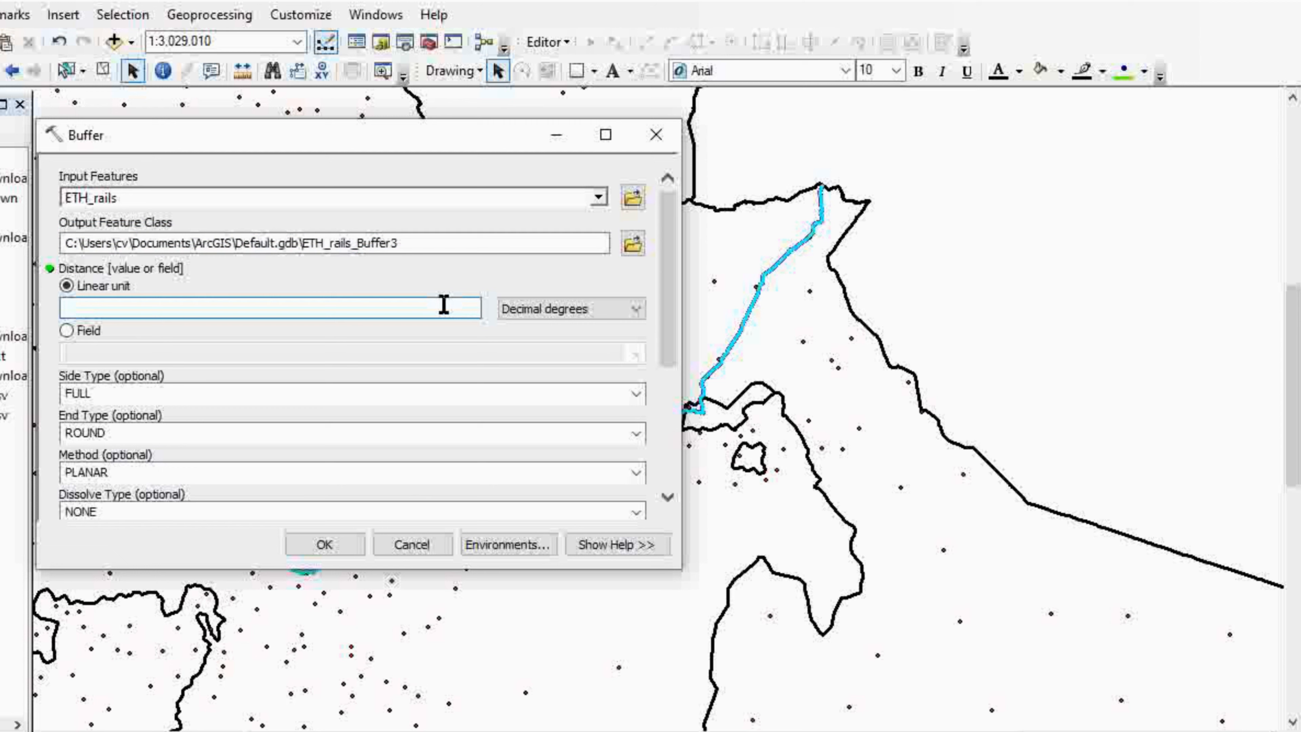
type("6")
left_click(637, 310)
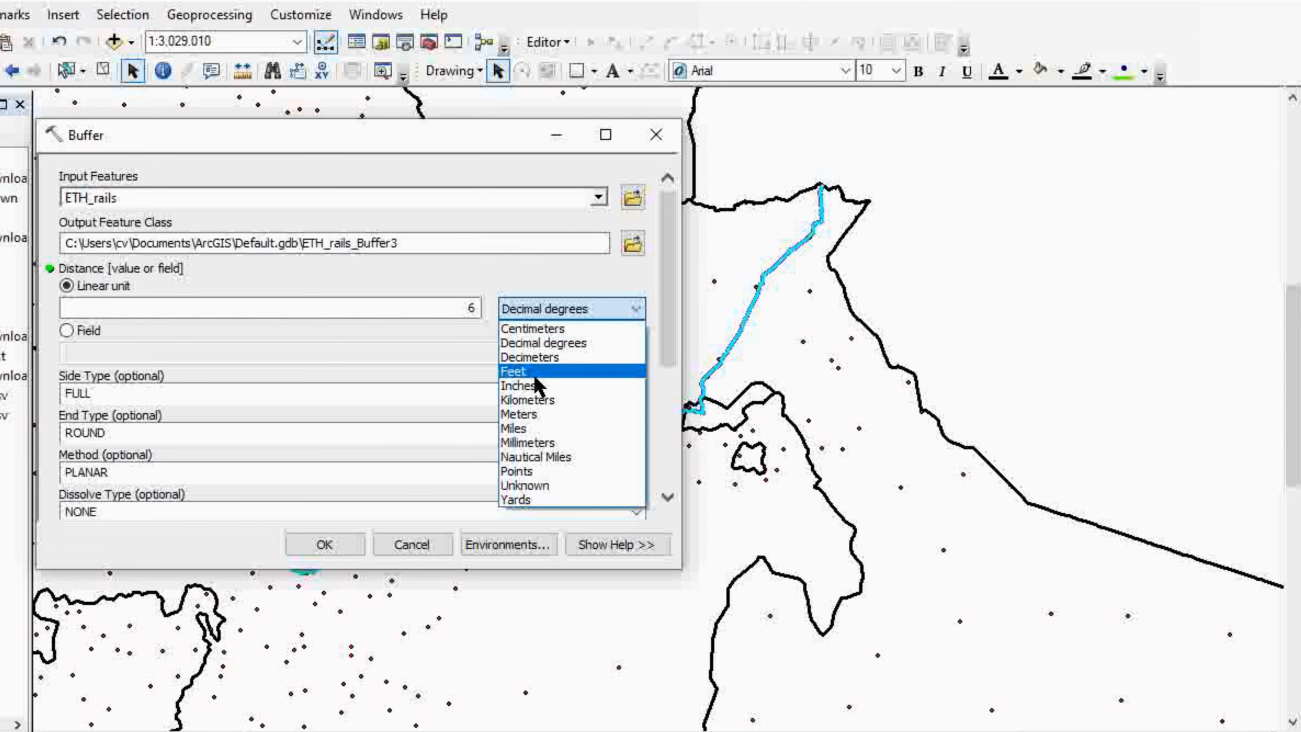
left_click(522, 417)
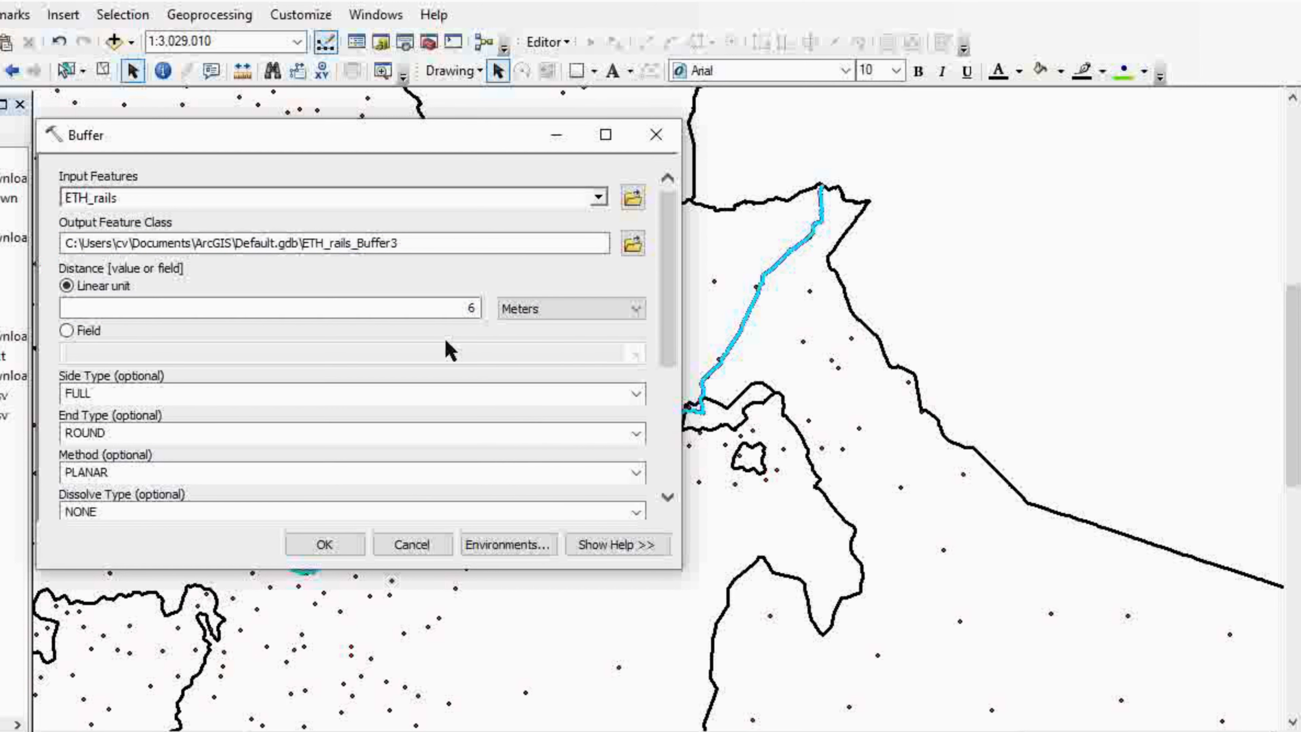
left_click(325, 545)
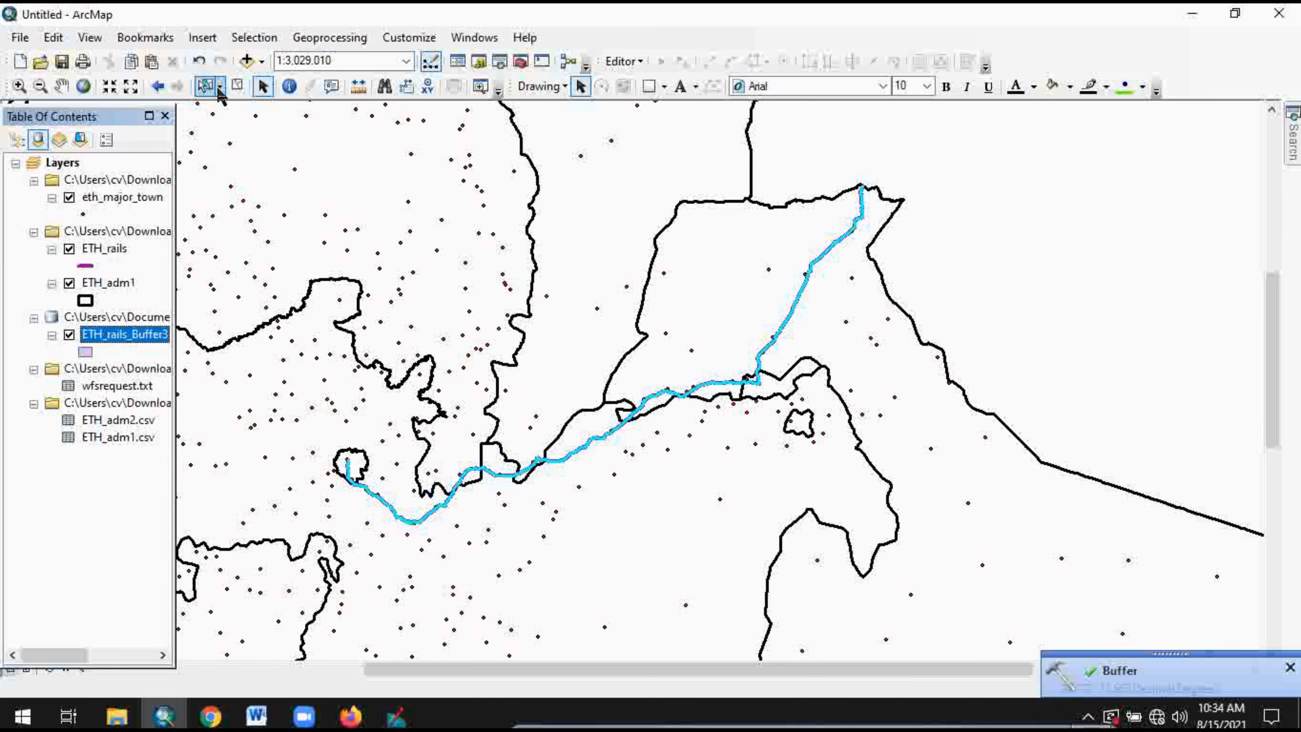
Clear the railway selection, inspect the buffer strip along the line at close range, and return to the full map extent.
left_click(237, 88)
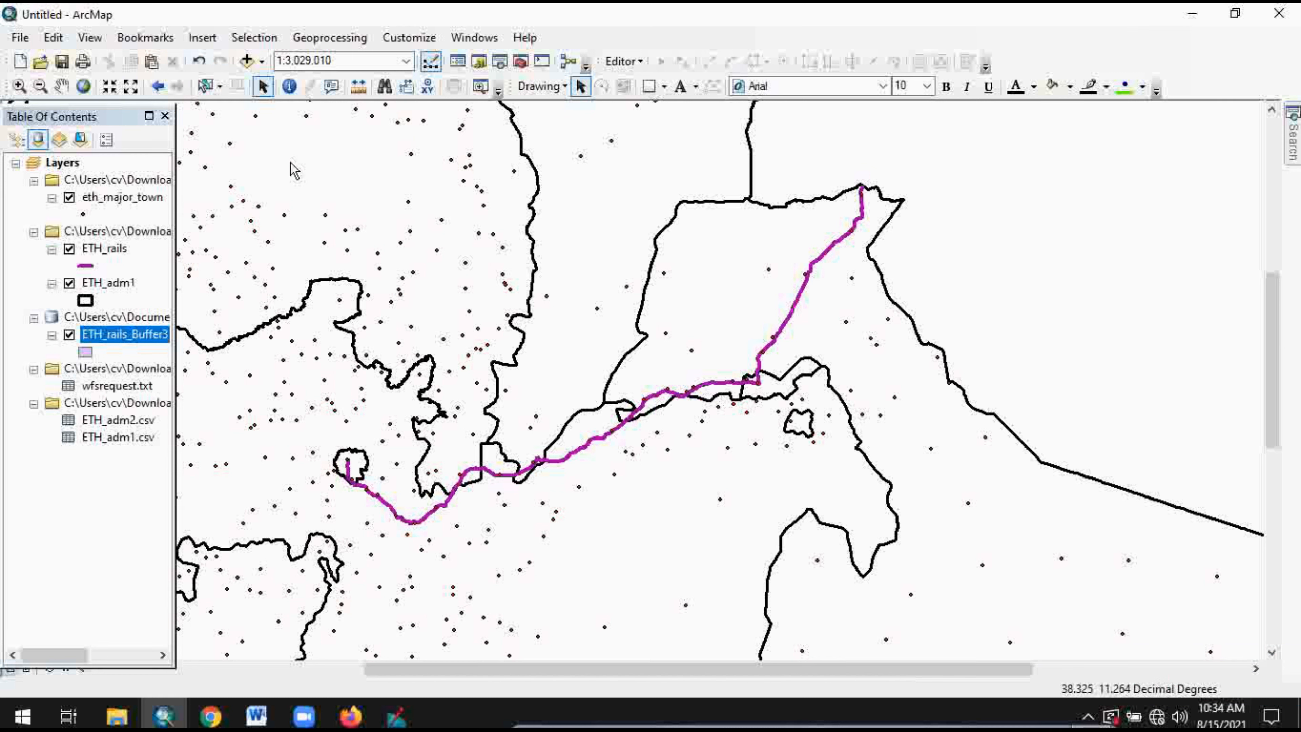
left_click(19, 87)
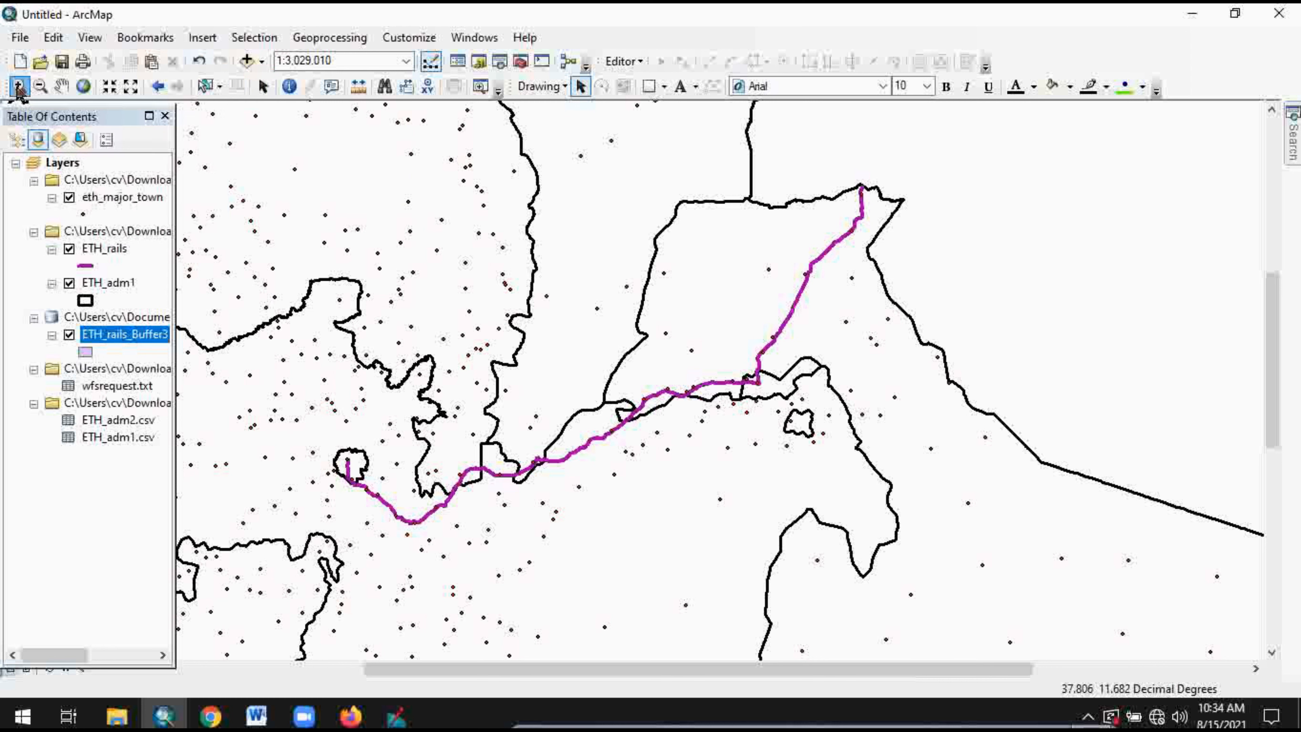
left_click_drag(471, 446, 563, 557)
left_click_drag(347, 174, 457, 311)
left_click_drag(542, 313, 569, 343)
left_click_drag(532, 253, 674, 514)
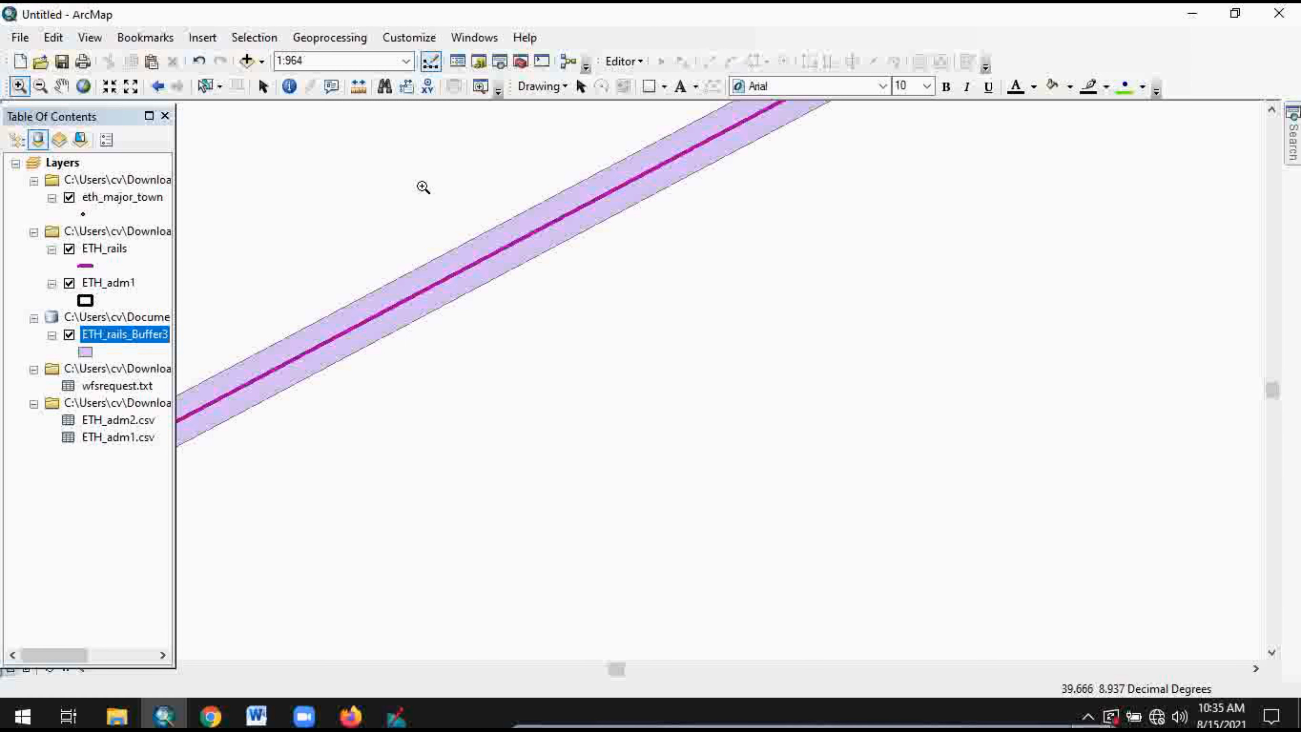
left_click(85, 87)
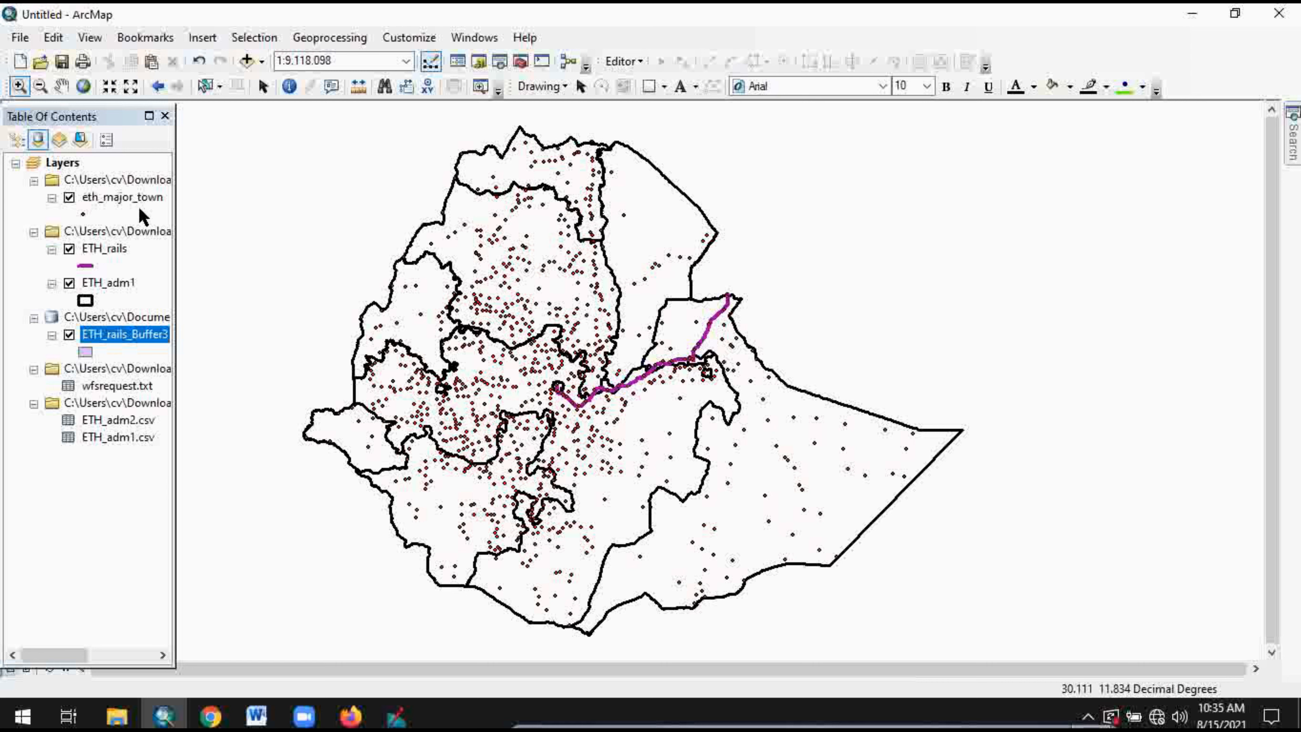
Select the Afar region's record in the ETH_adm1 attribute table.
left_click(96, 286)
right_click(98, 288)
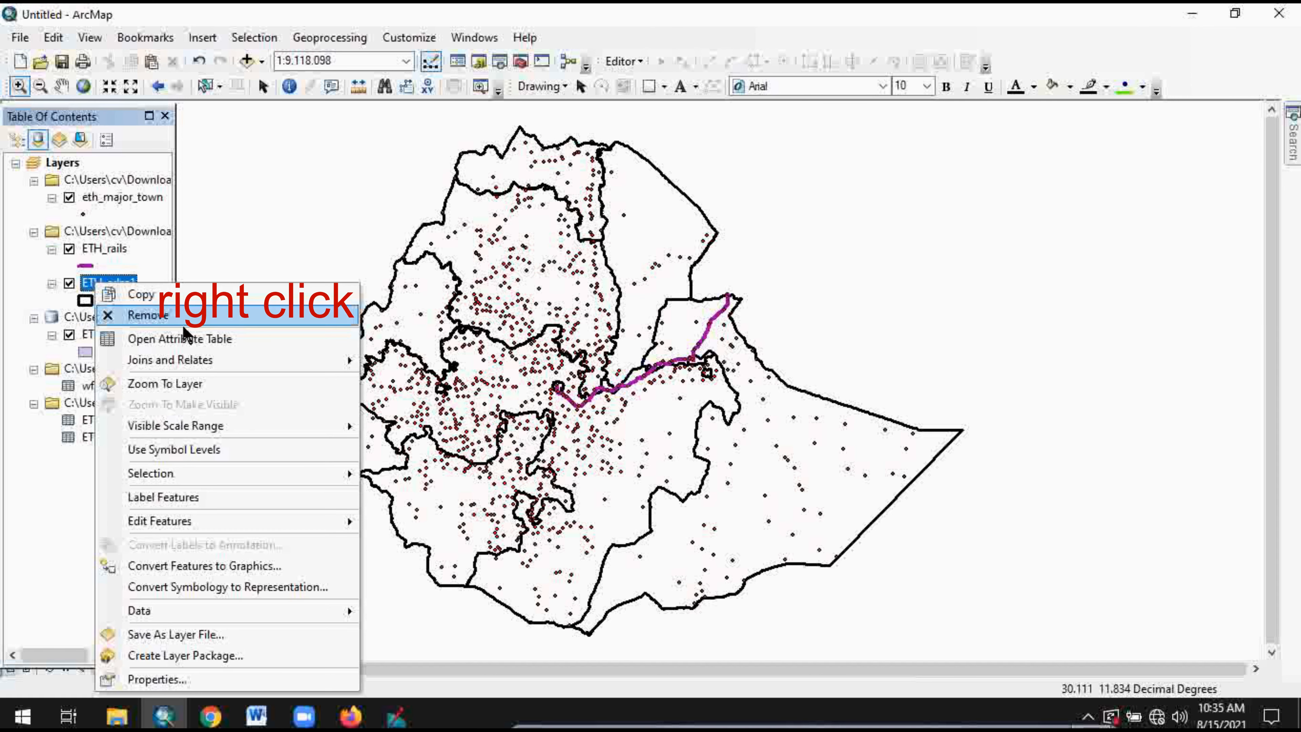
left_click(184, 337)
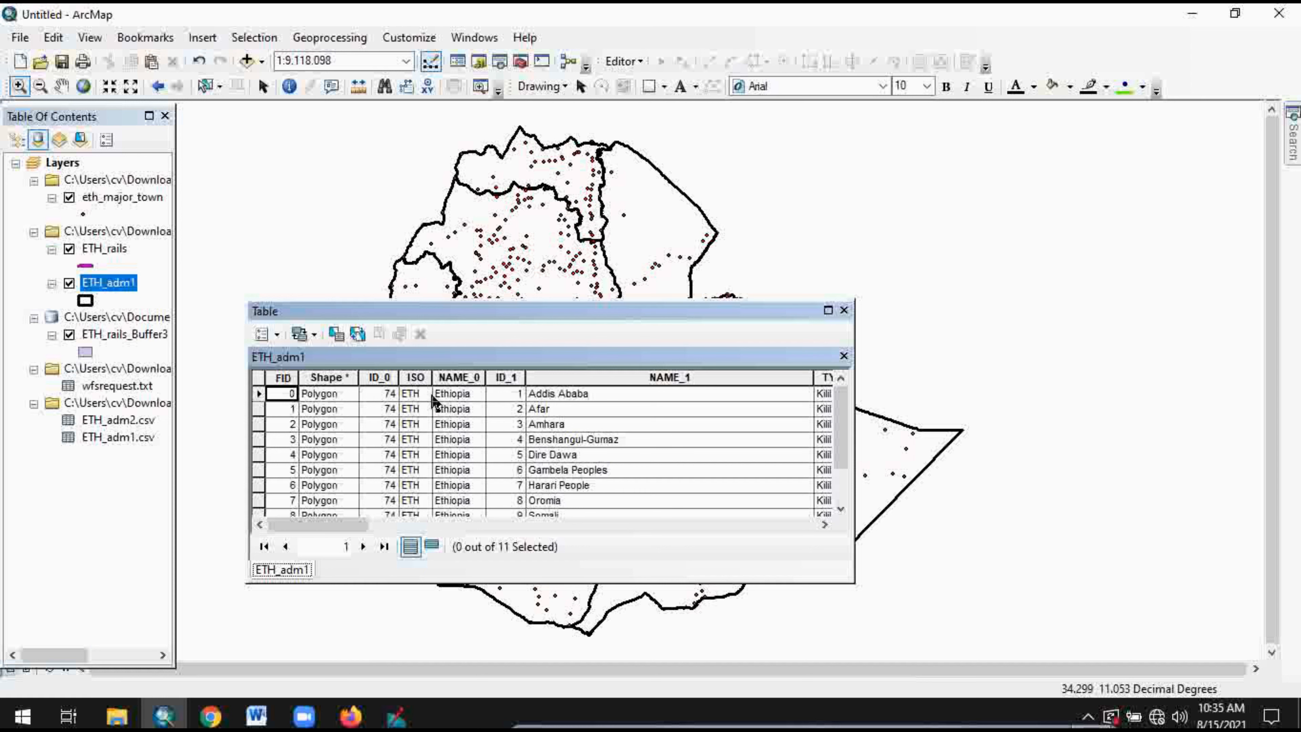
left_click(260, 409)
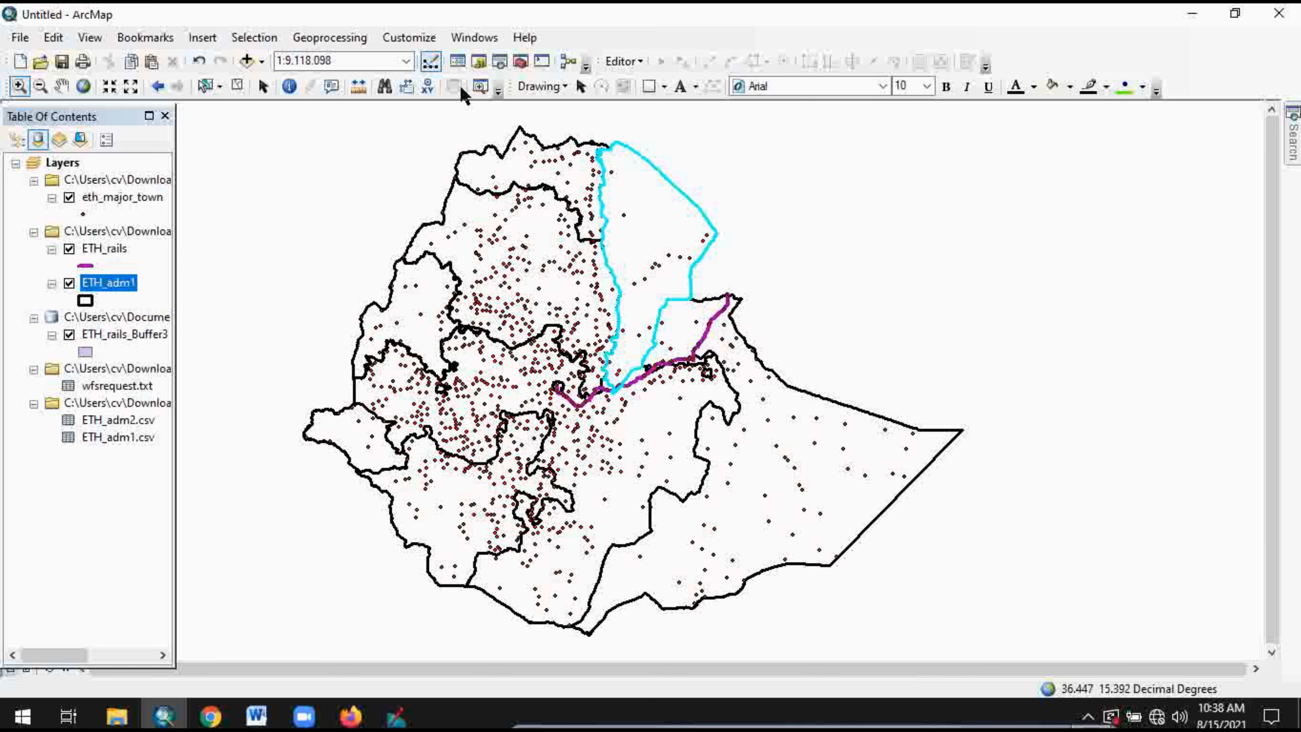
Run Clip with ETH_adm1 as both input and clip features, outputting the selected region to ETH_adm1_Clip2 in Default.gdb.
left_click(346, 40)
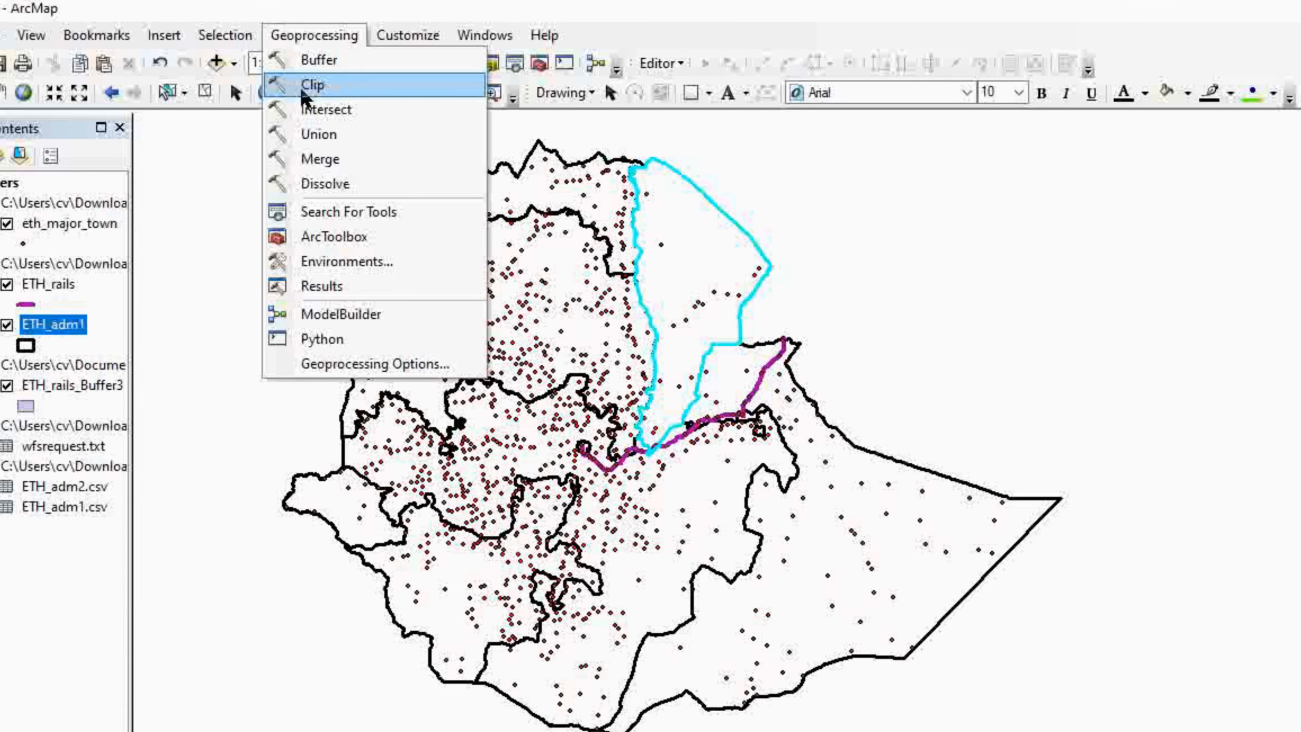
left_click(313, 86)
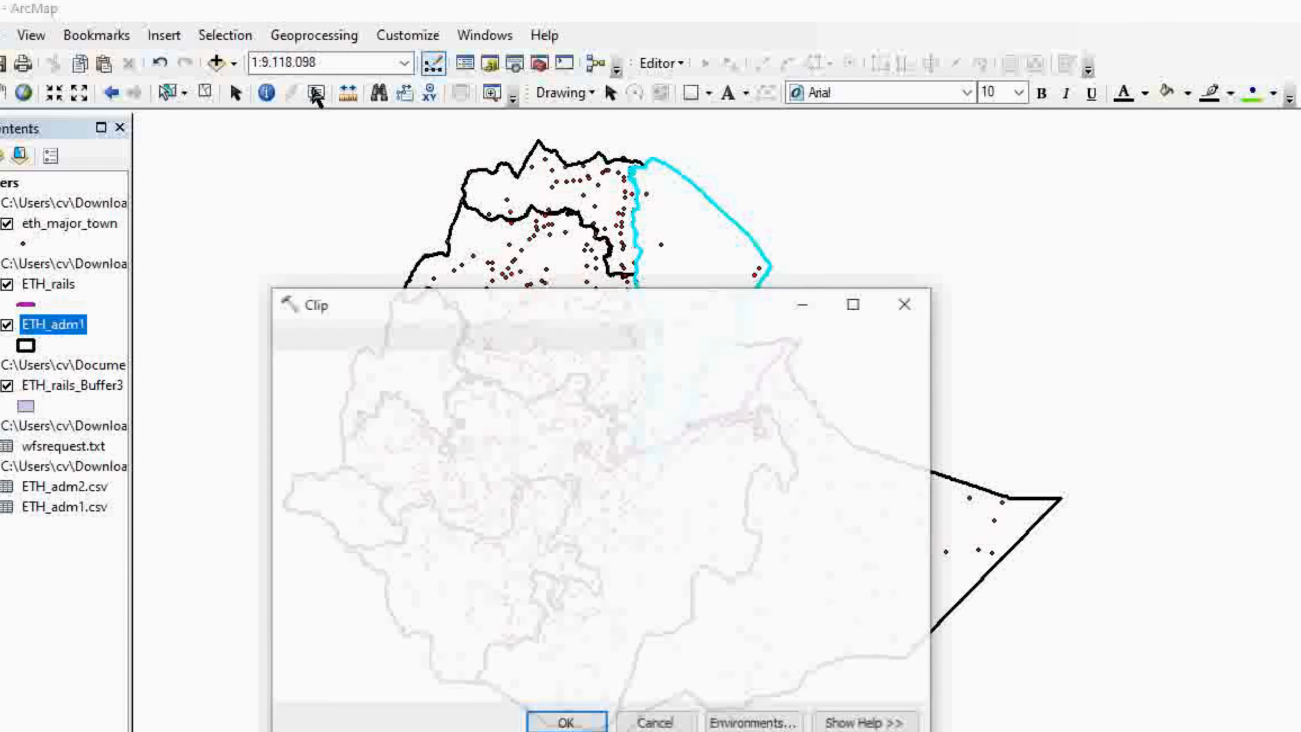
left_click(848, 367)
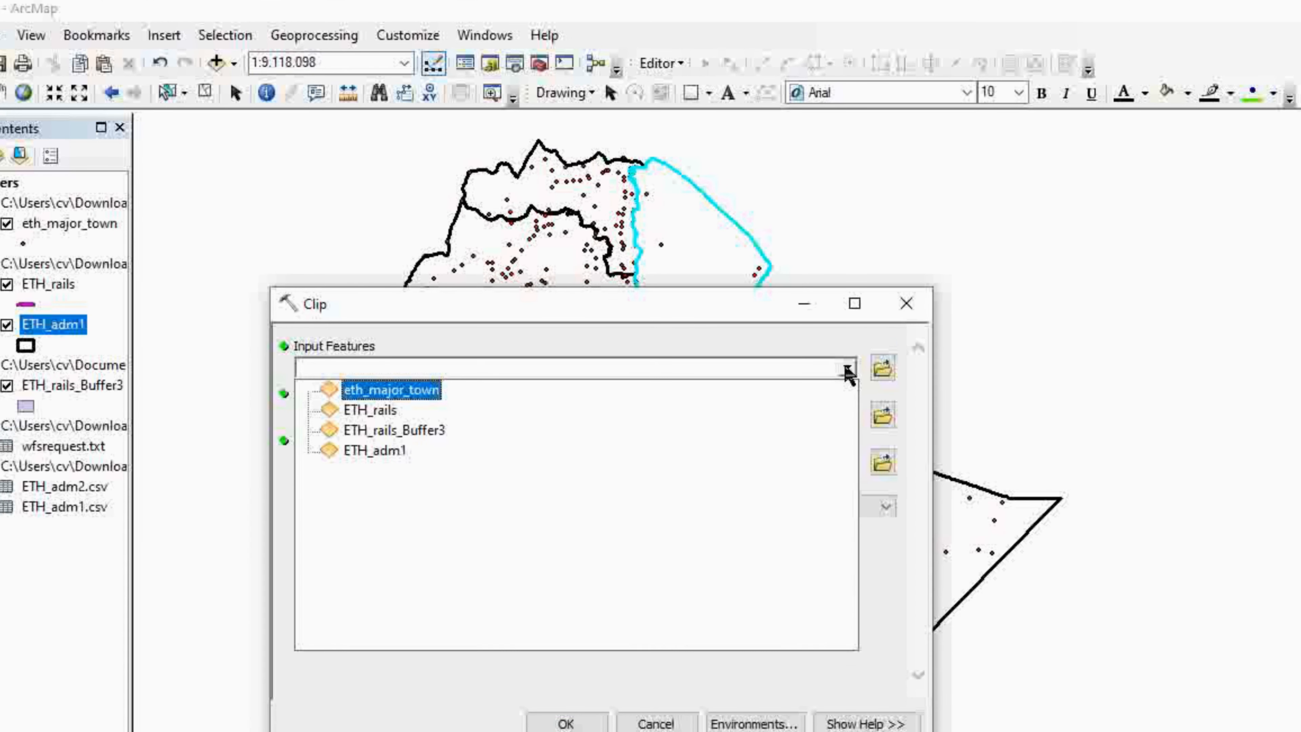
left_click(388, 452)
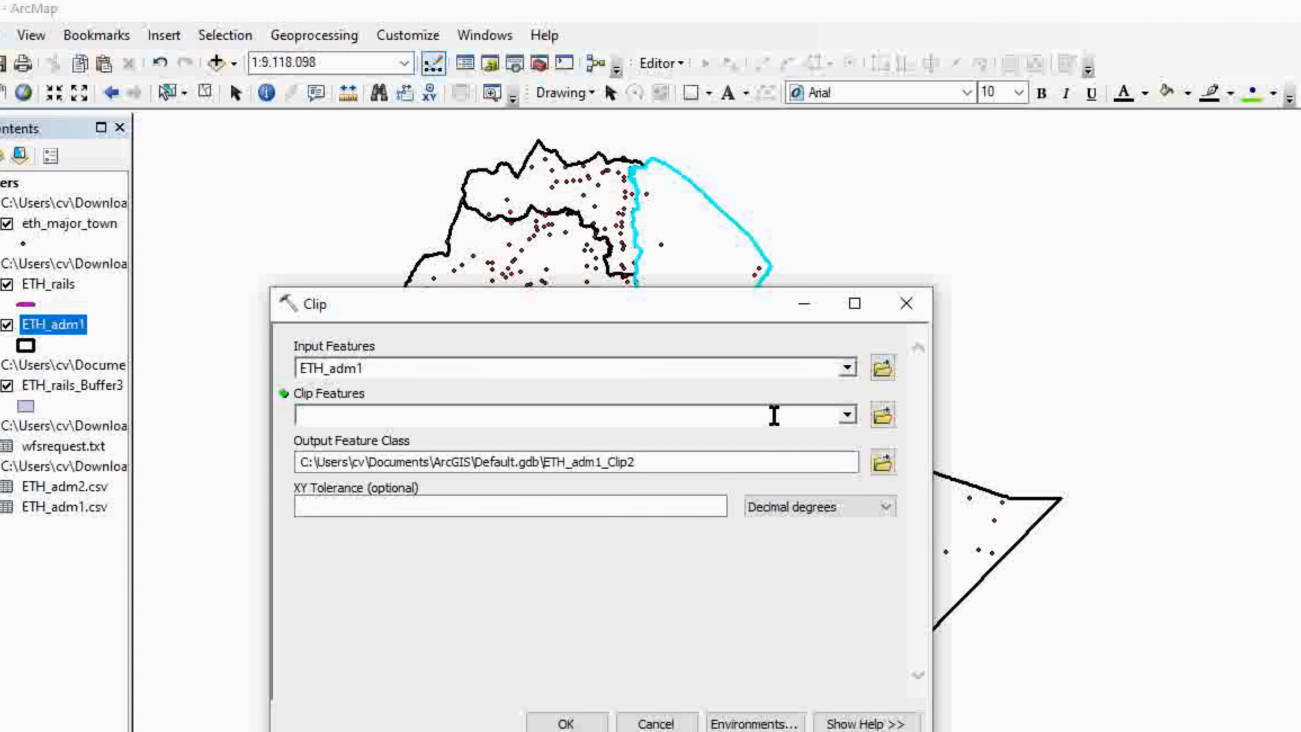
left_click(848, 414)
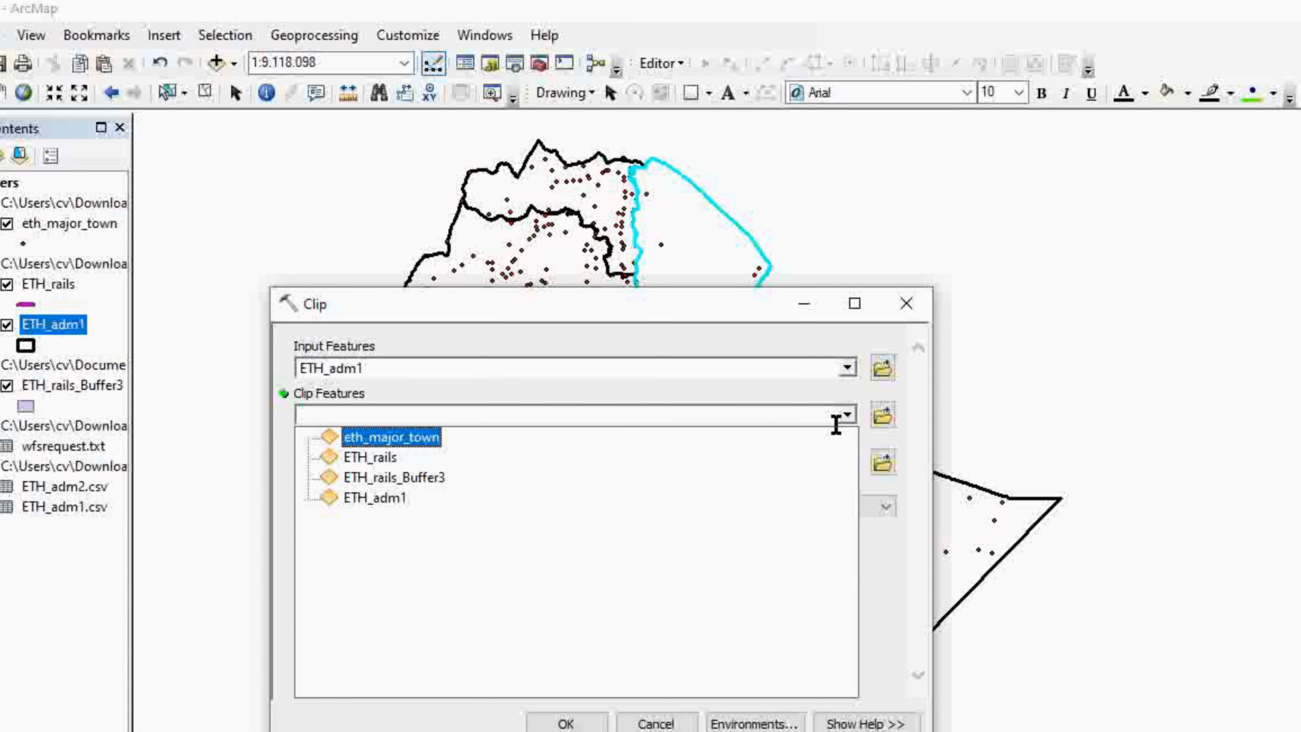
left_click(376, 497)
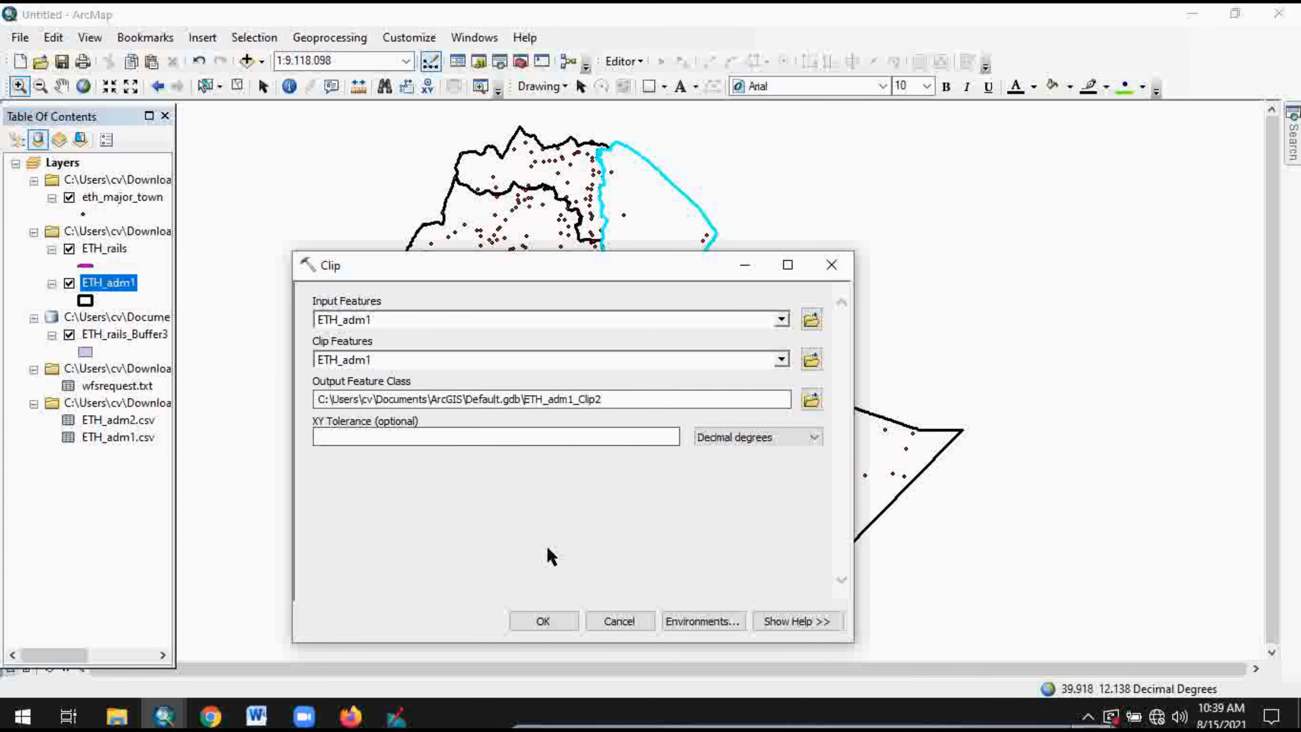
left_click(543, 621)
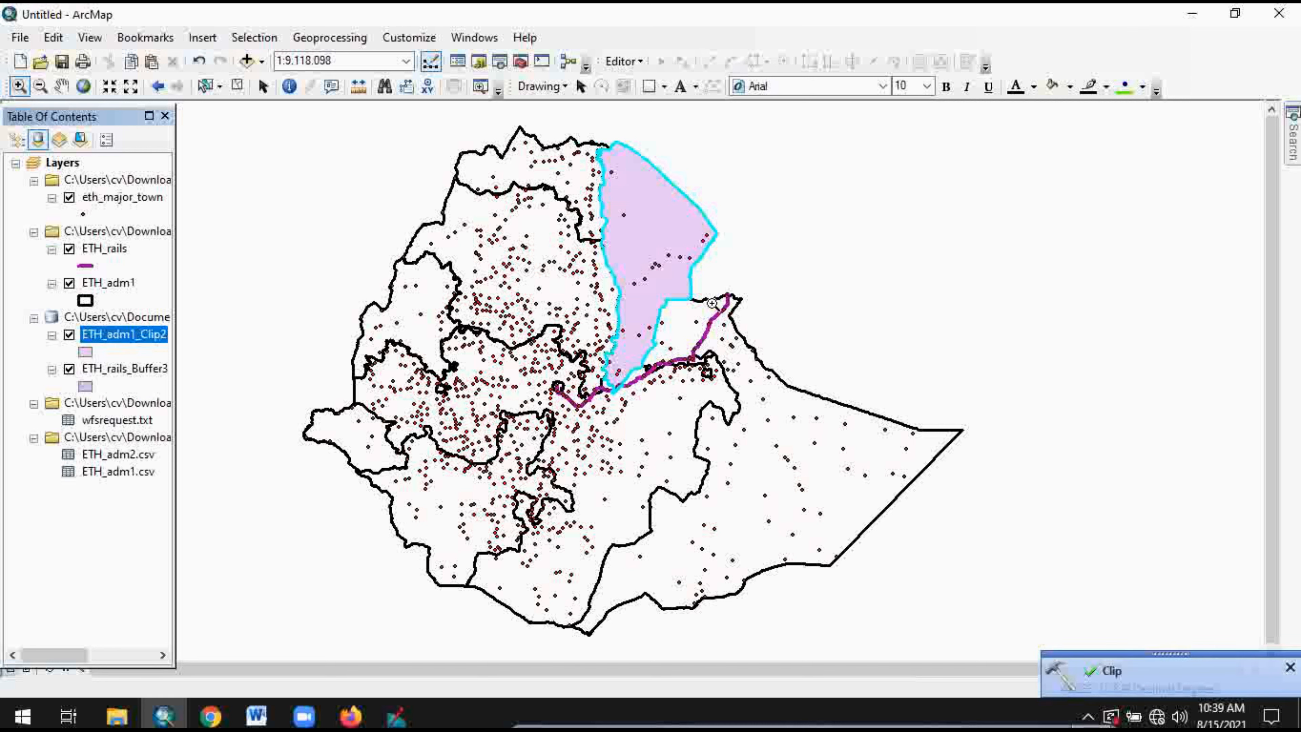
Hide the ETH_adm1 boundary layer while keeping the clipped Afar region displayed.
scroll(712, 303, "up", 1)
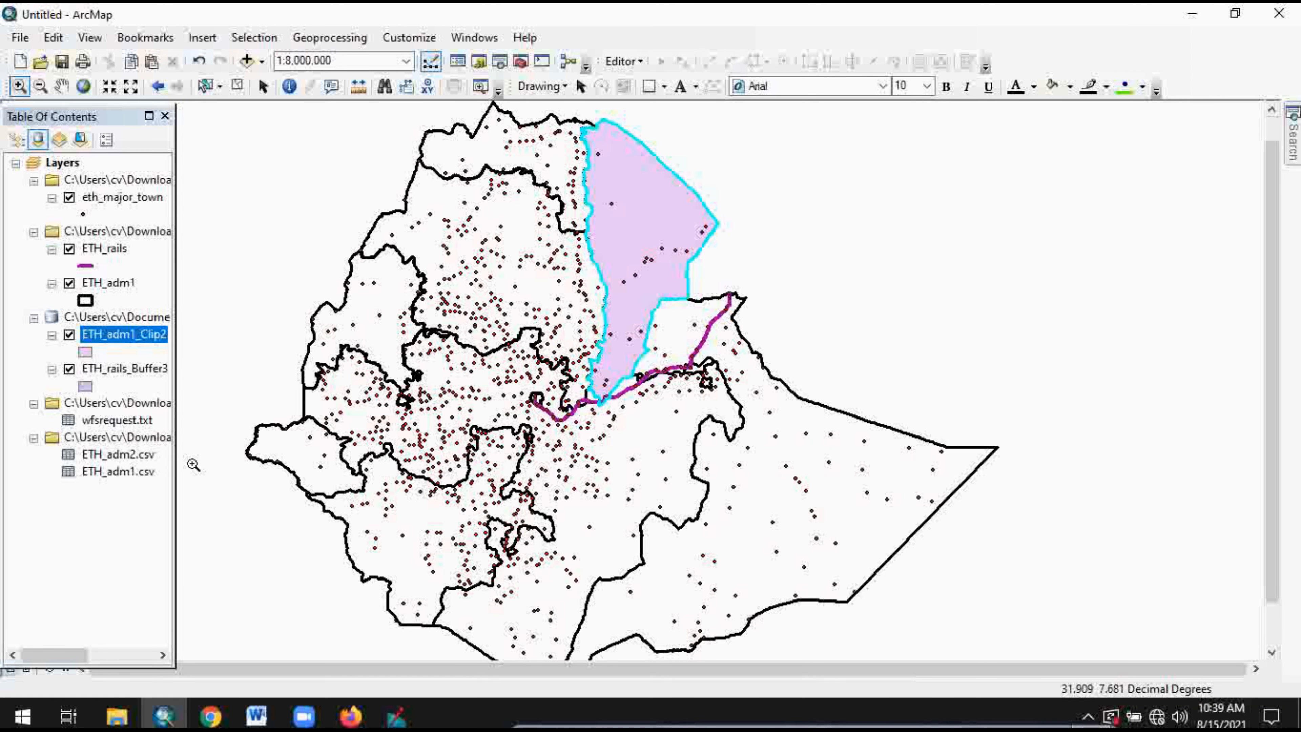
left_click(70, 289, "ctrl")
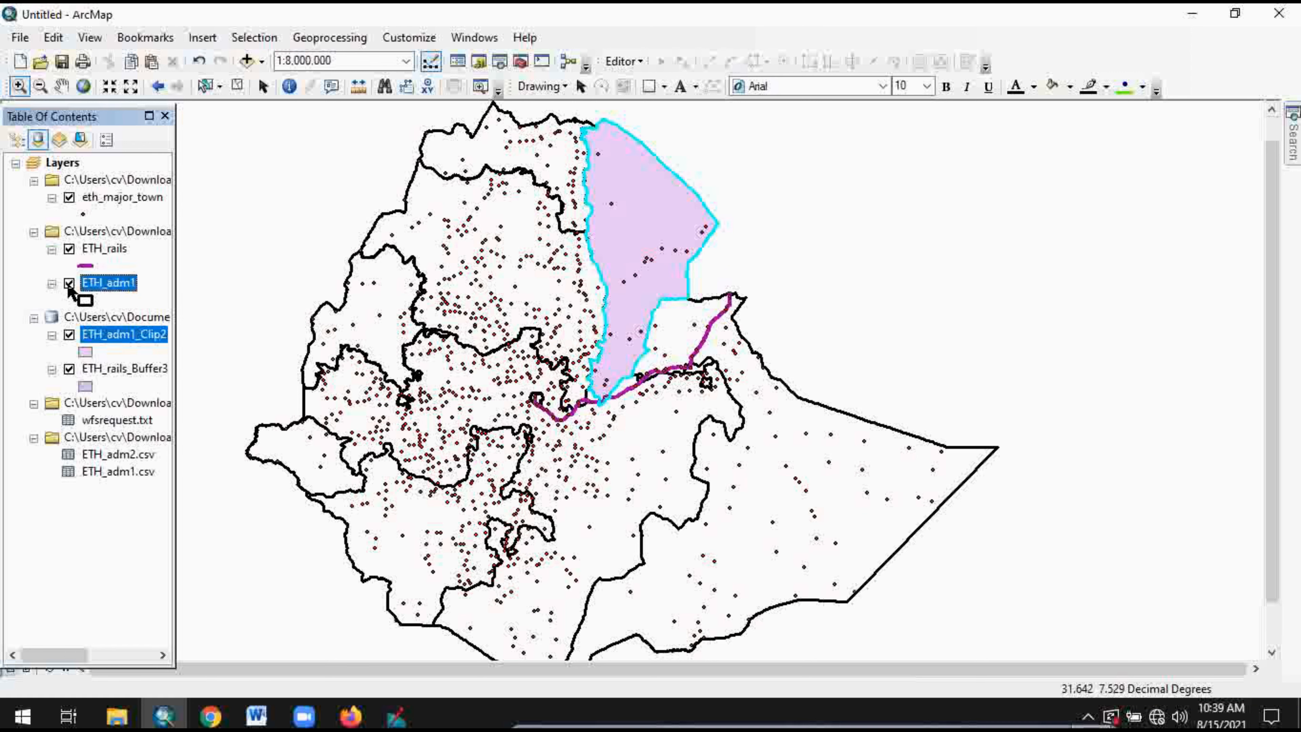
left_click(69, 284)
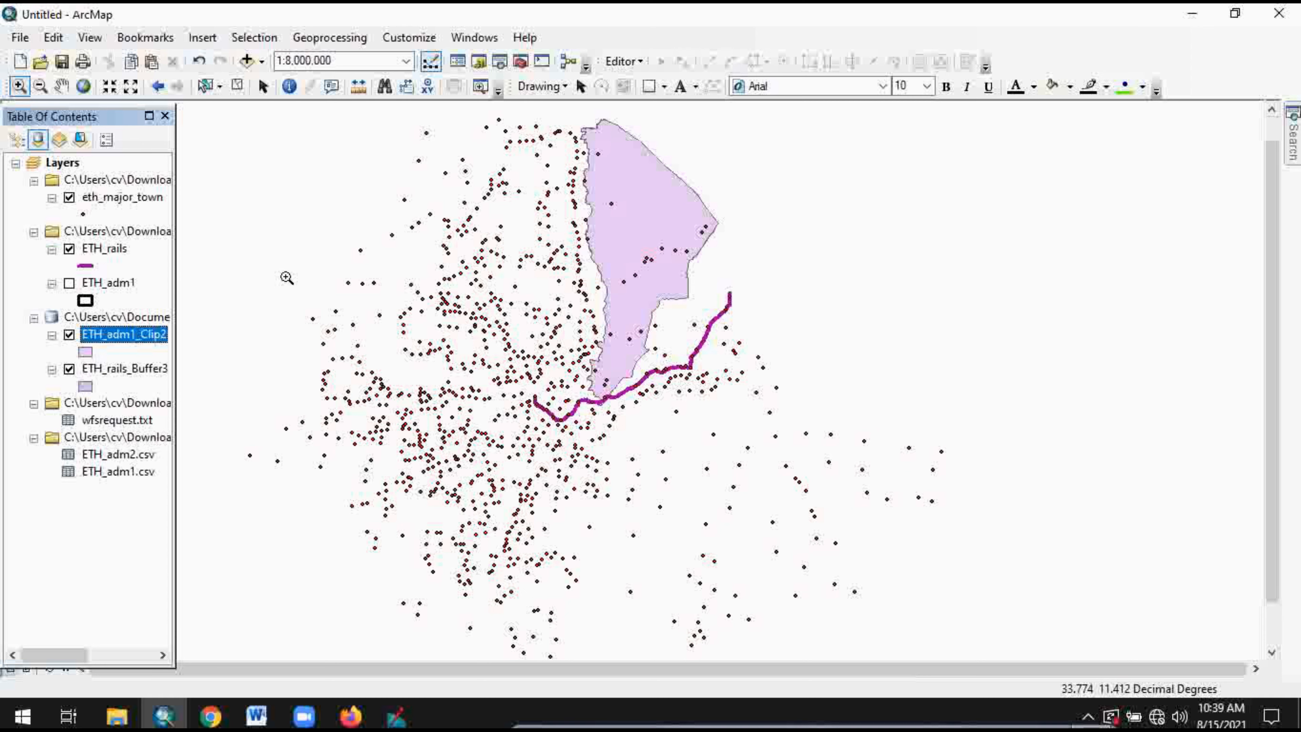
Display the ETH_adm1 boundary layer again together with the clipped Afar region.
left_click(69, 283)
left_click(61, 86)
left_click_drag(463, 262, 496, 225)
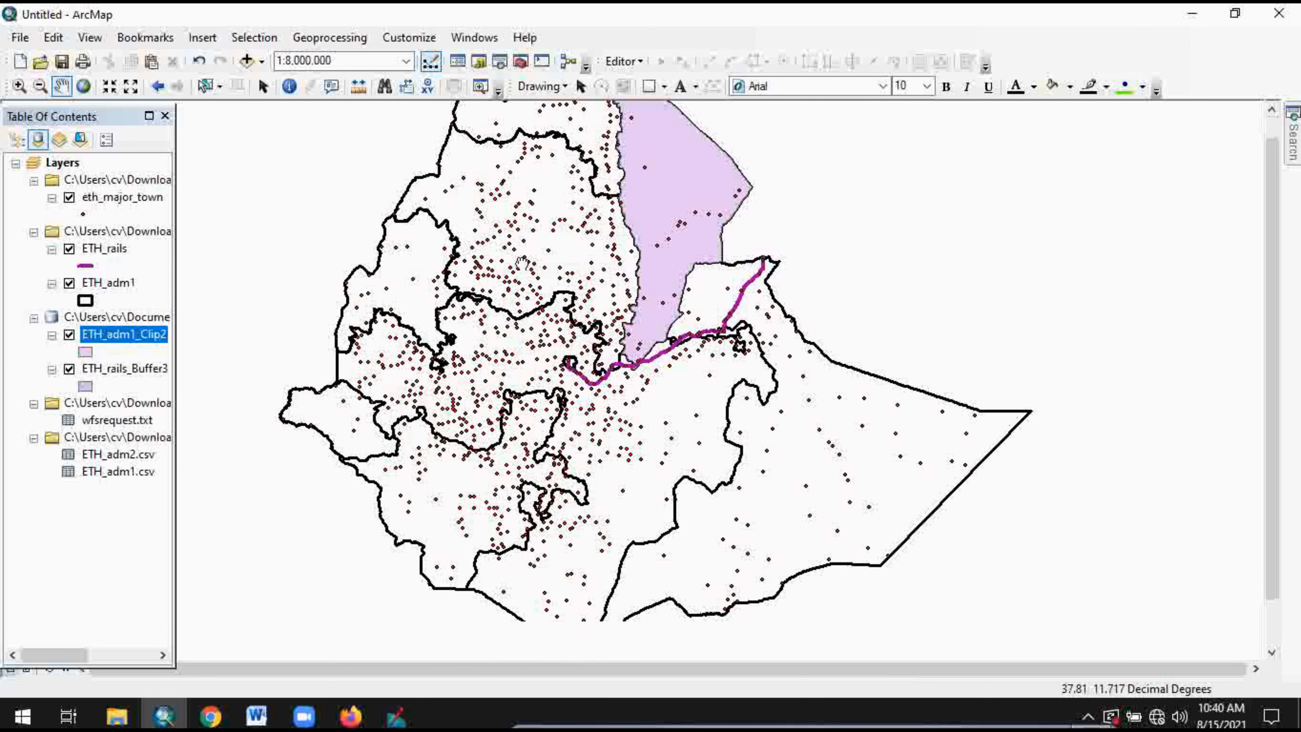
left_click_drag(549, 377, 547, 360)
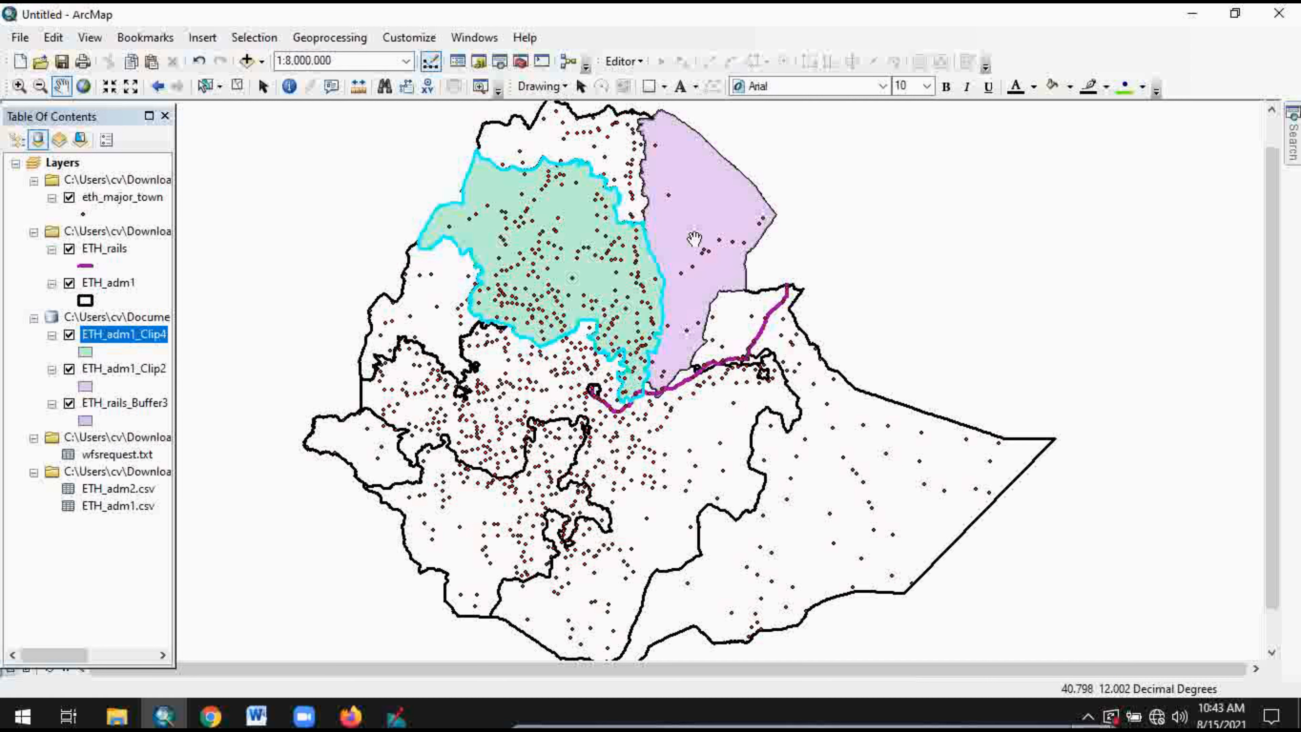
Run Merge on ETH_adm1_Clip2 and ETH_adm1_Clip4, keeping the default output dataset in Default.gdb.
left_click(332, 41)
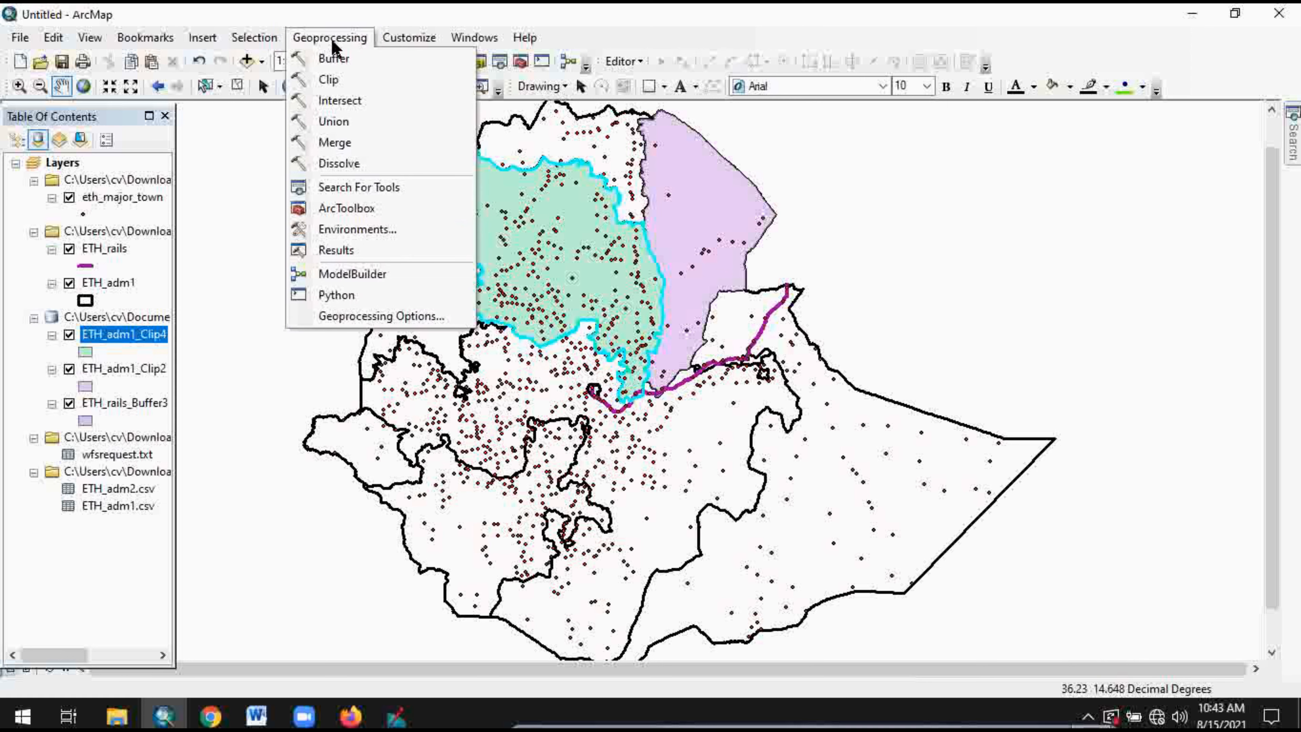
left_click(349, 152)
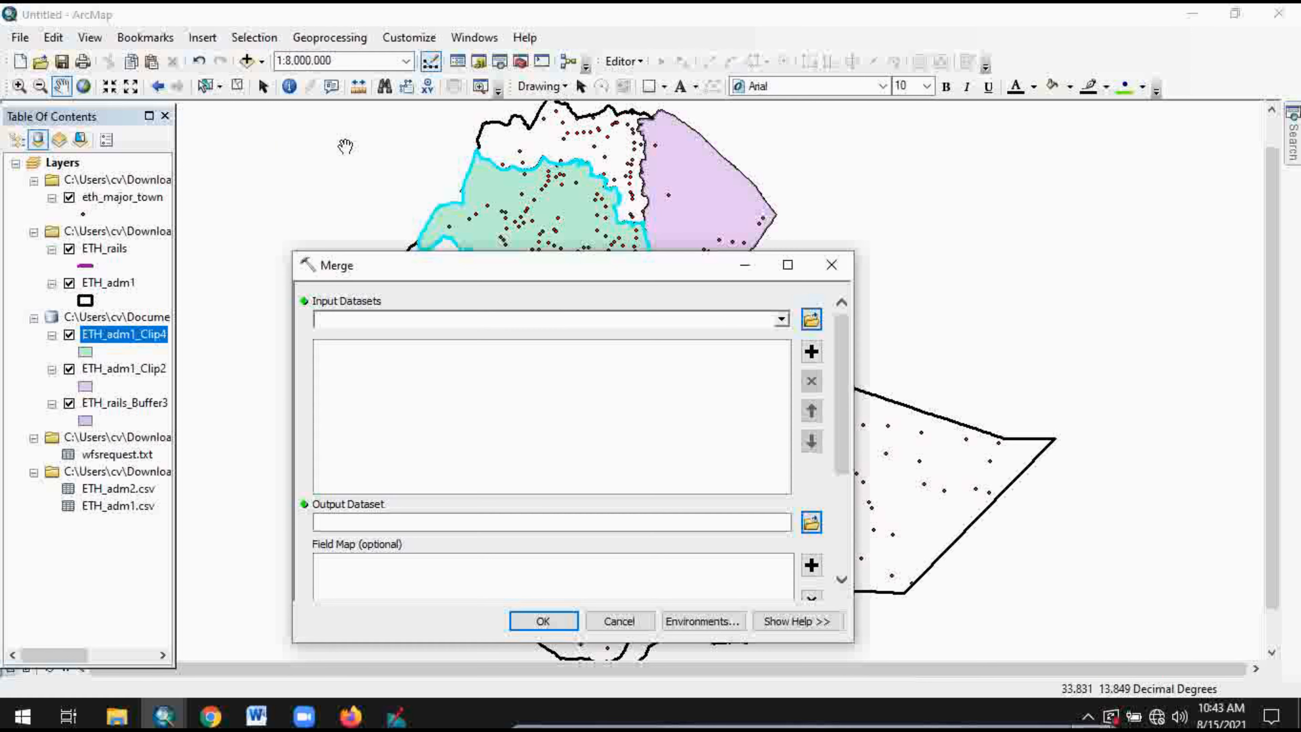
left_click(783, 321)
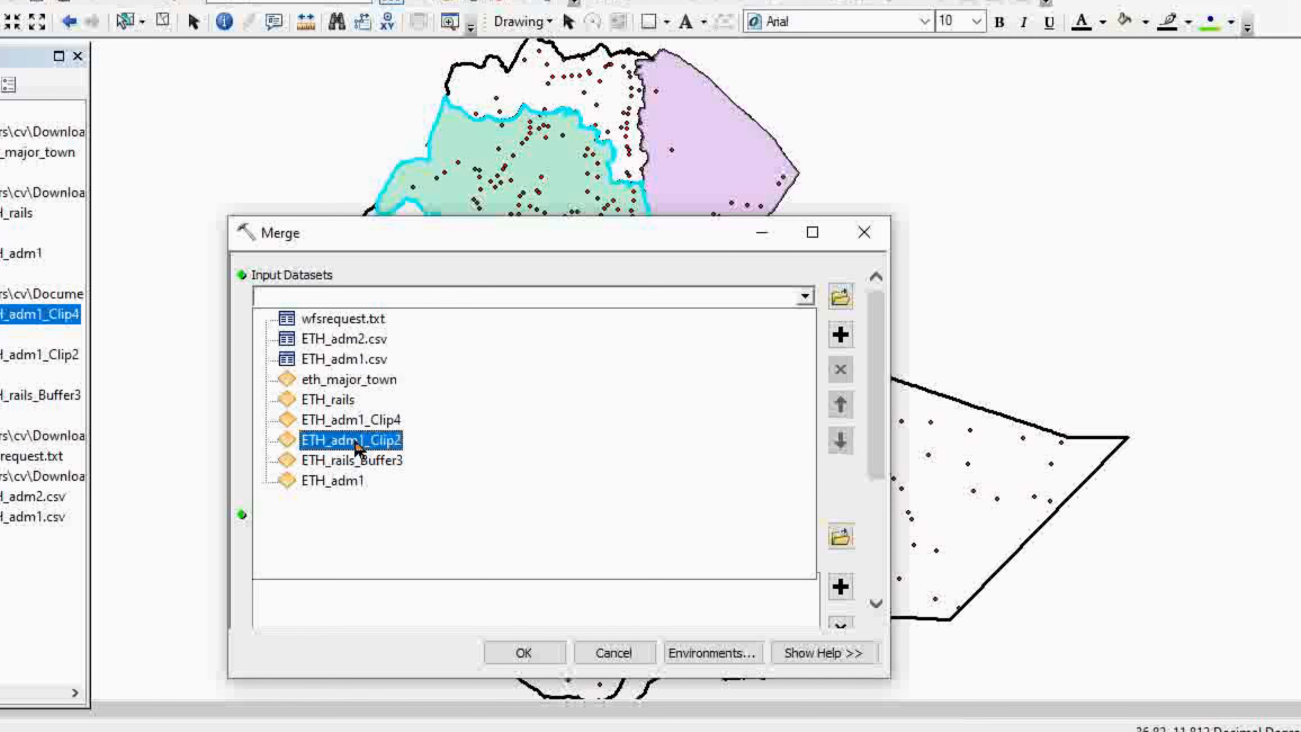
left_click(354, 442)
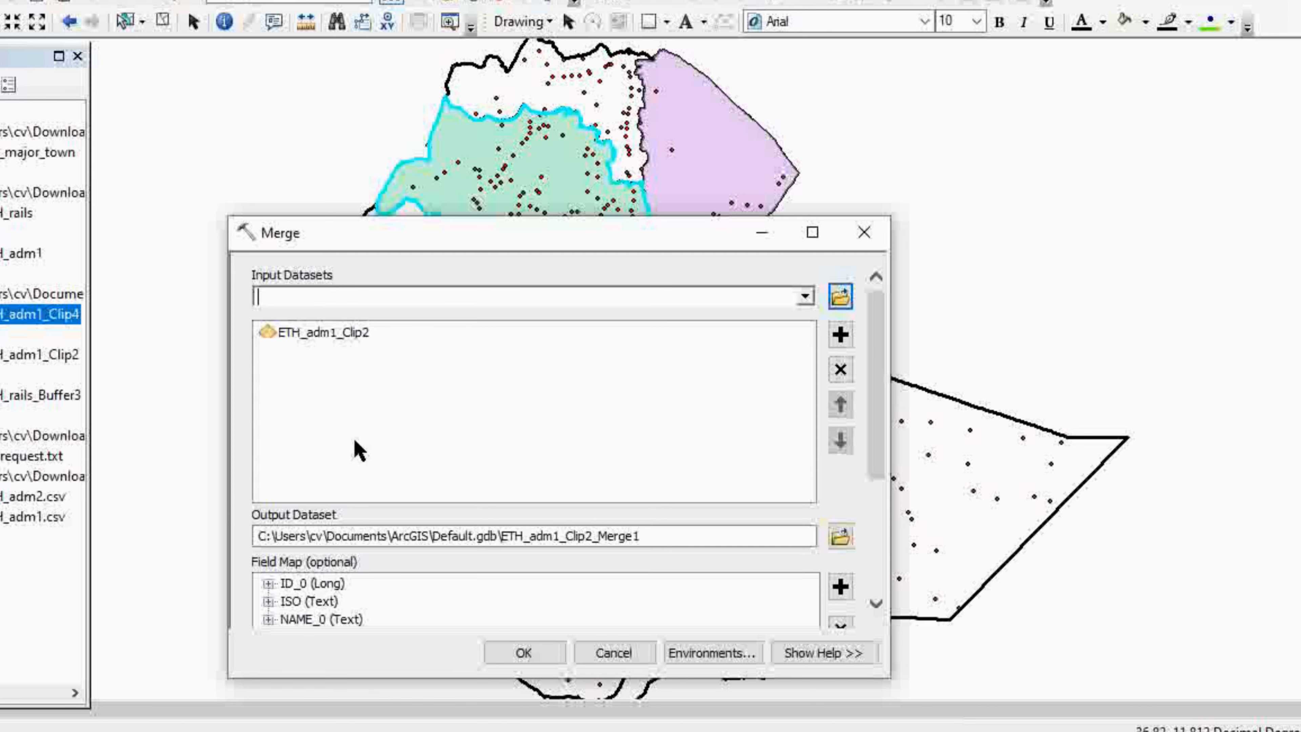
left_click(805, 297)
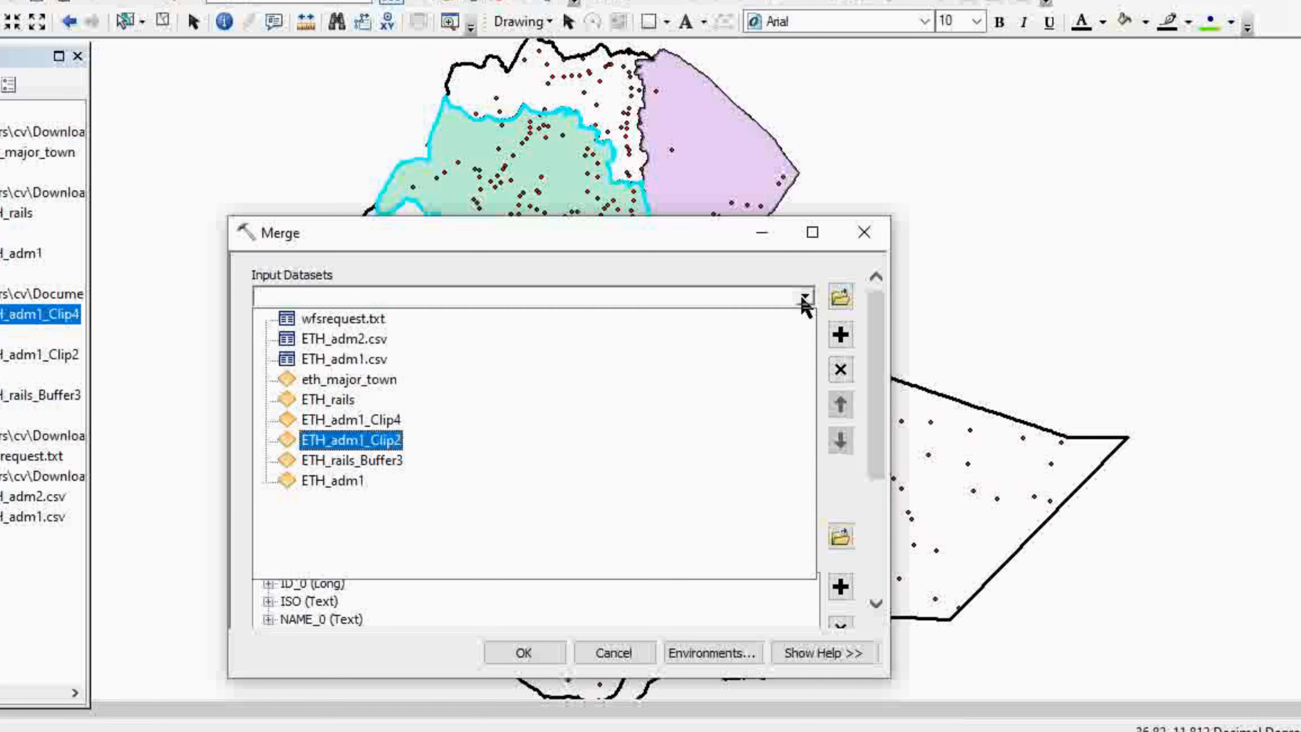
left_click(369, 422)
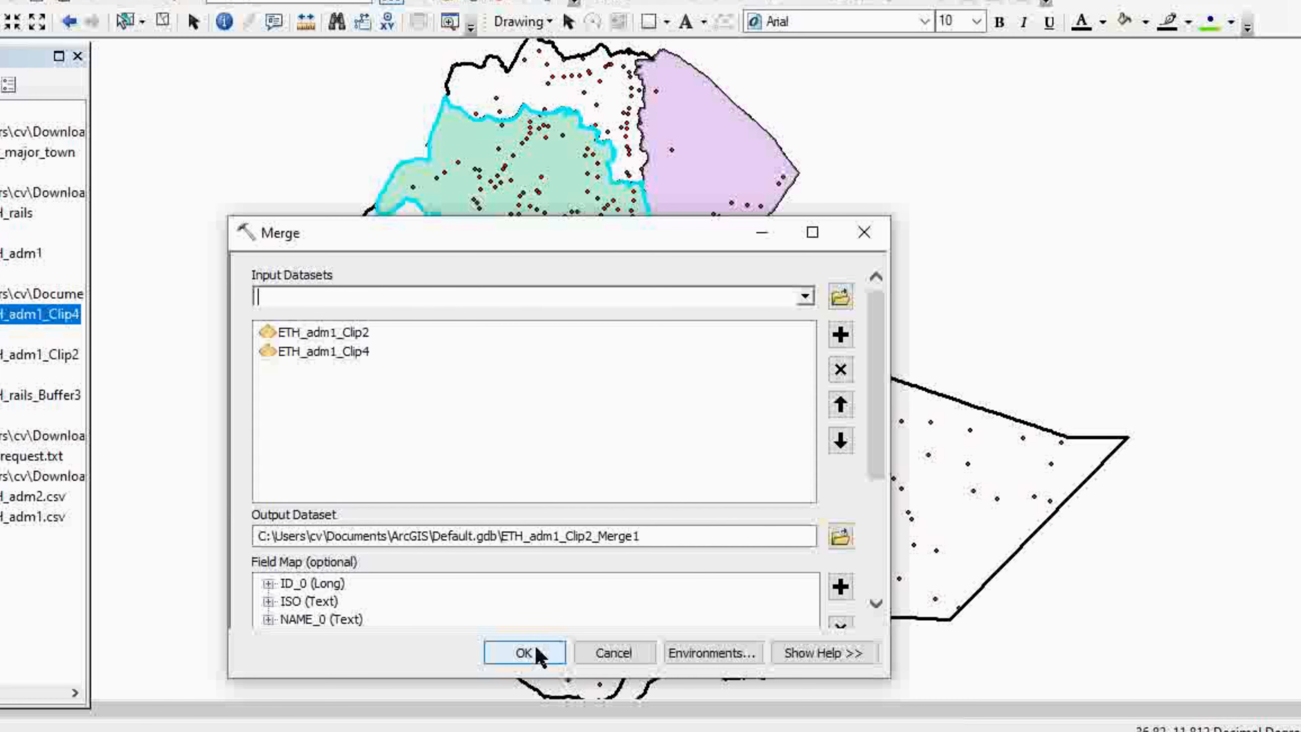
left_click(525, 653)
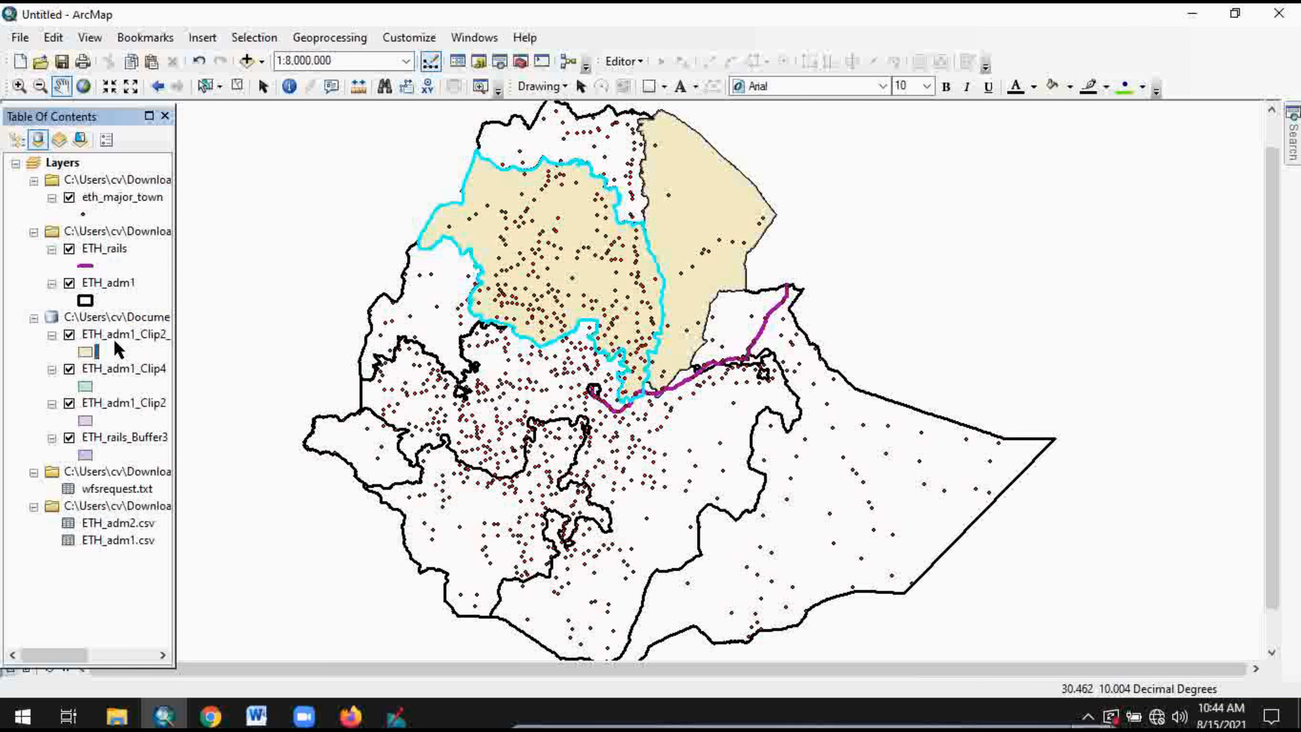
Hide the ETH_adm1_Clip4, ETH_adm1_Clip2 and ETH_adm1 layers and select the merged layer in the layer list.
left_click(69, 369)
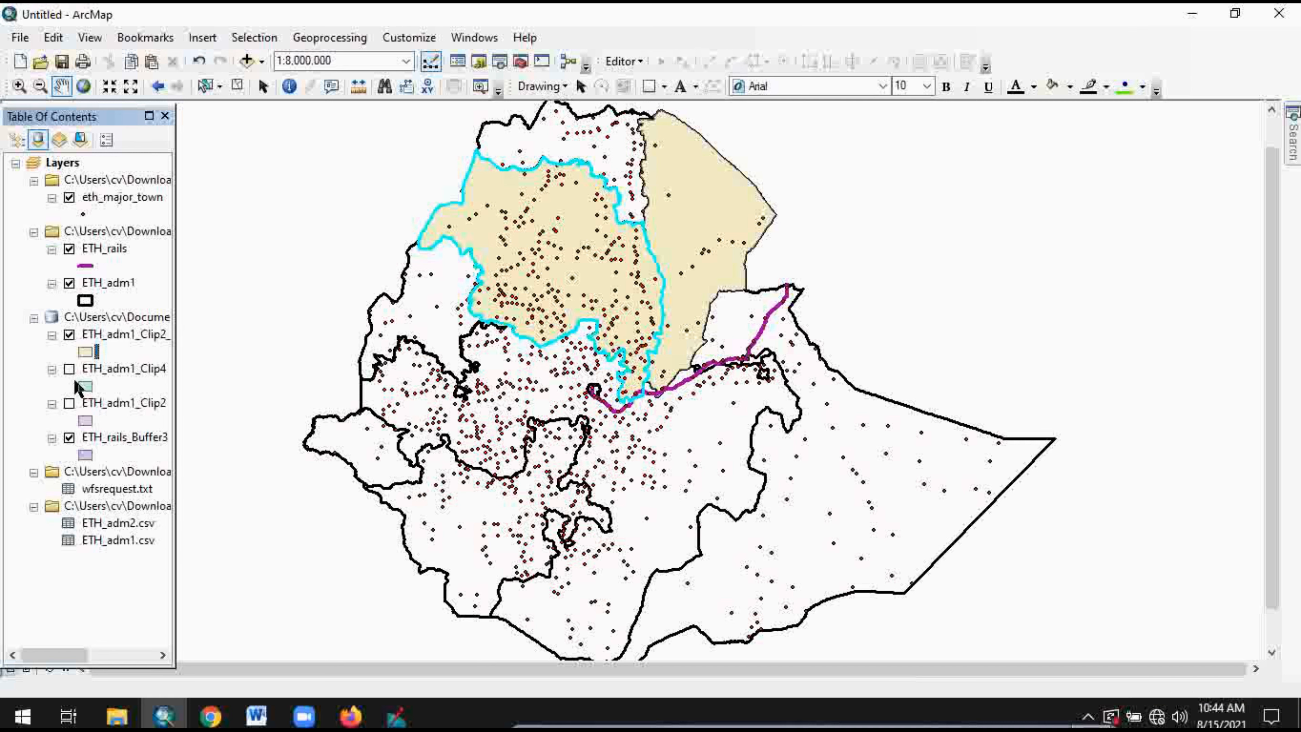
left_click(125, 339)
left_click(69, 283)
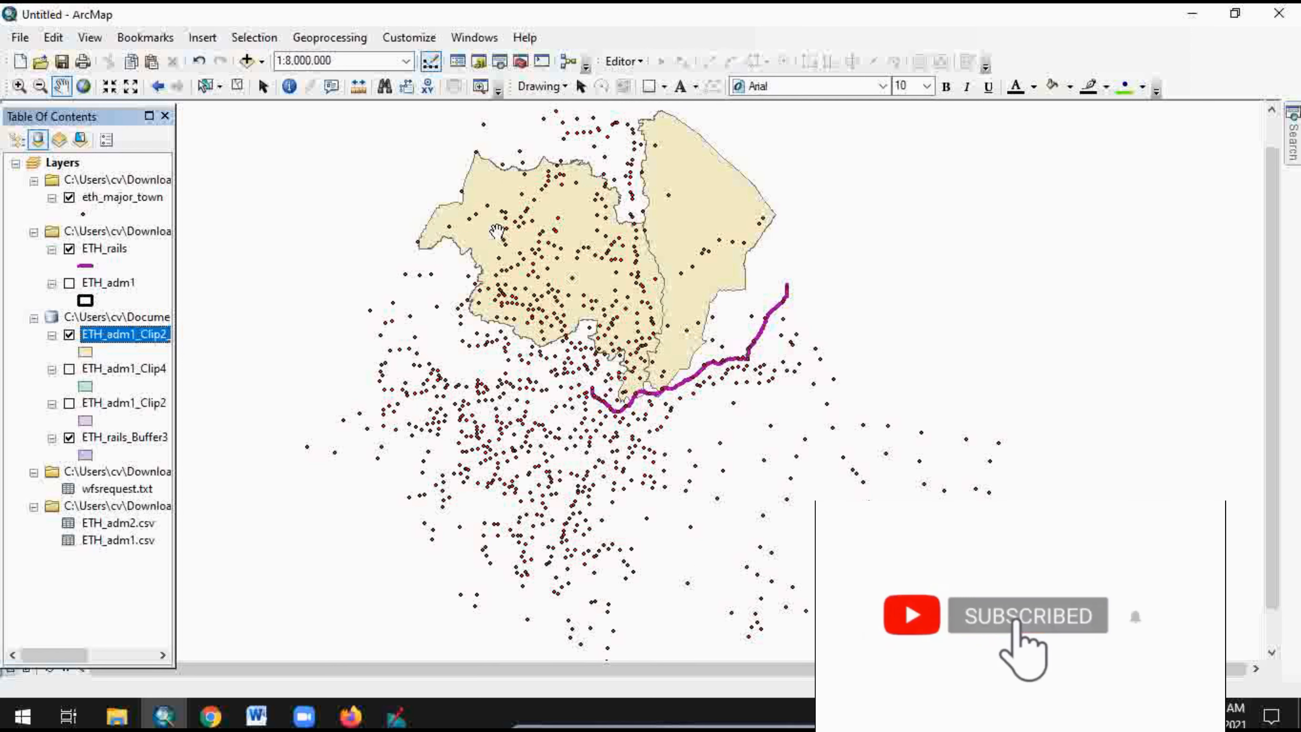
left_click(106, 339)
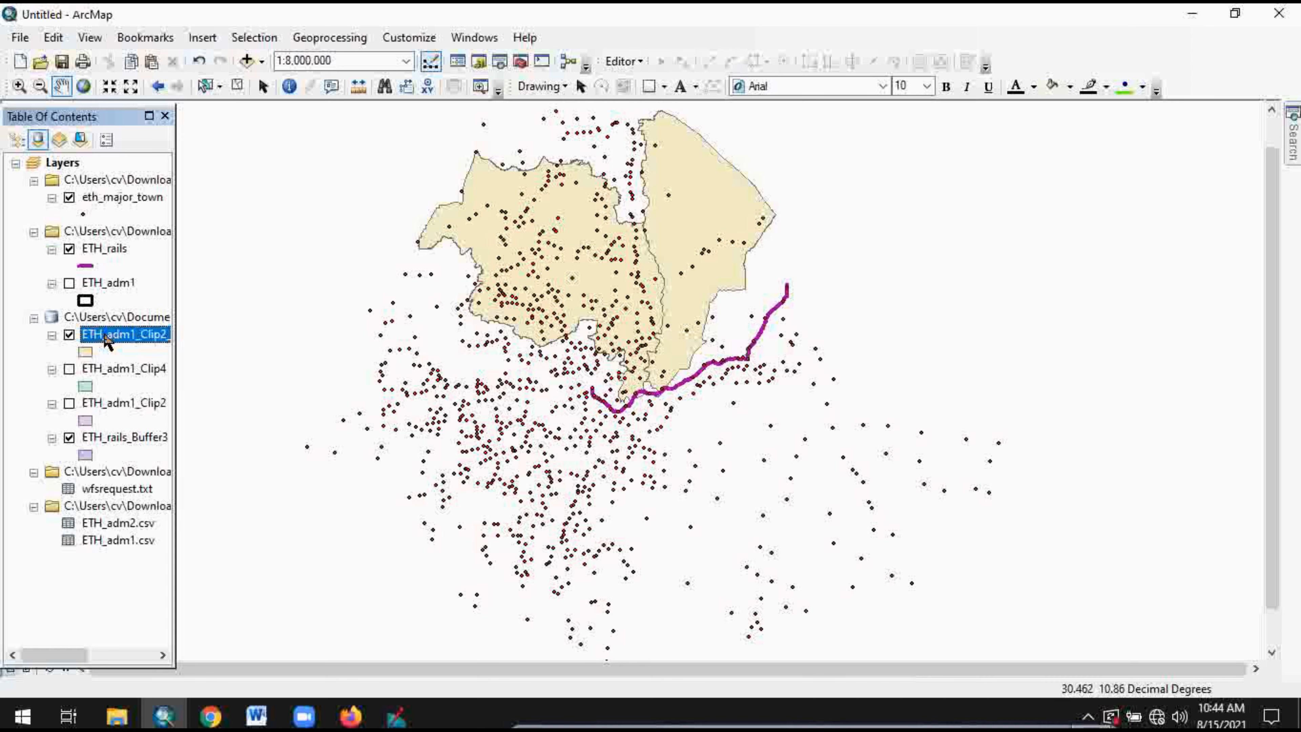